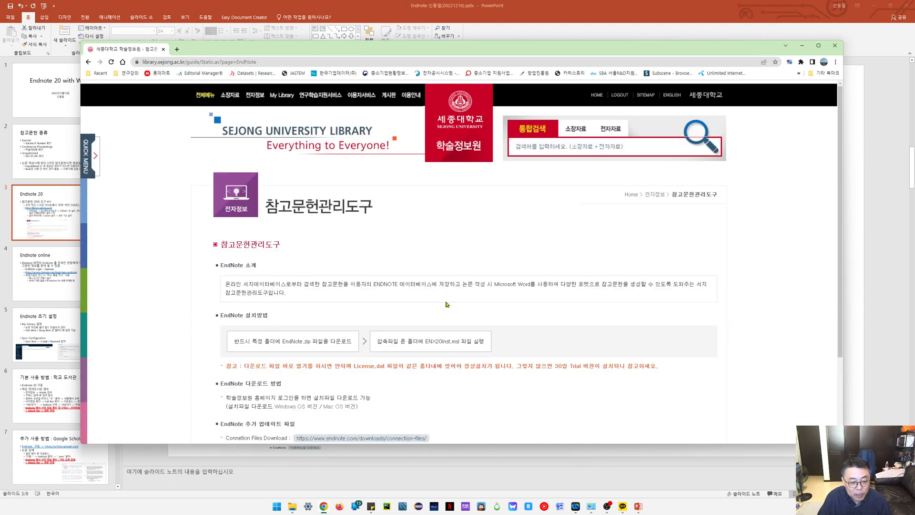
Download the Windows OS version of the EndNote installer archive from the library's reference management tool page
{"action": "scroll", "coordinate": [435, 357], "scroll_direction": "down", "scroll_amount": 1}
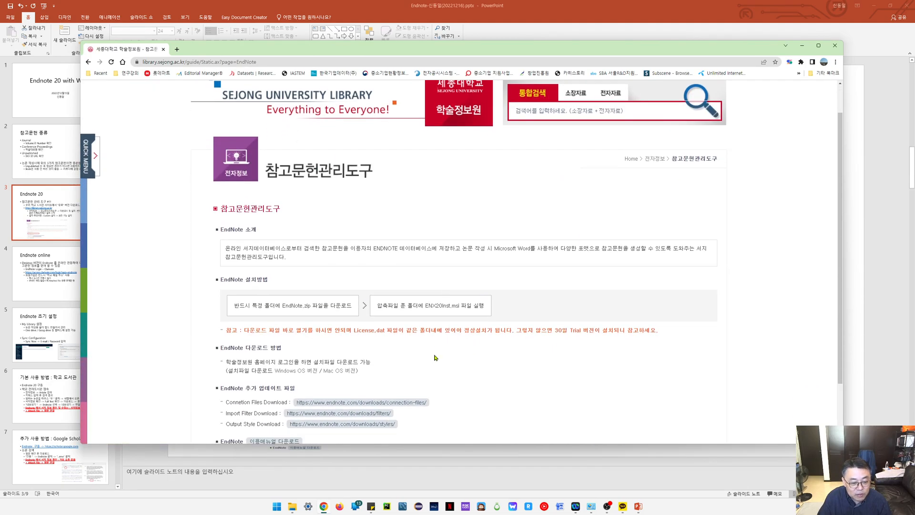
{"action": "left_click", "coordinate": [296, 373]}
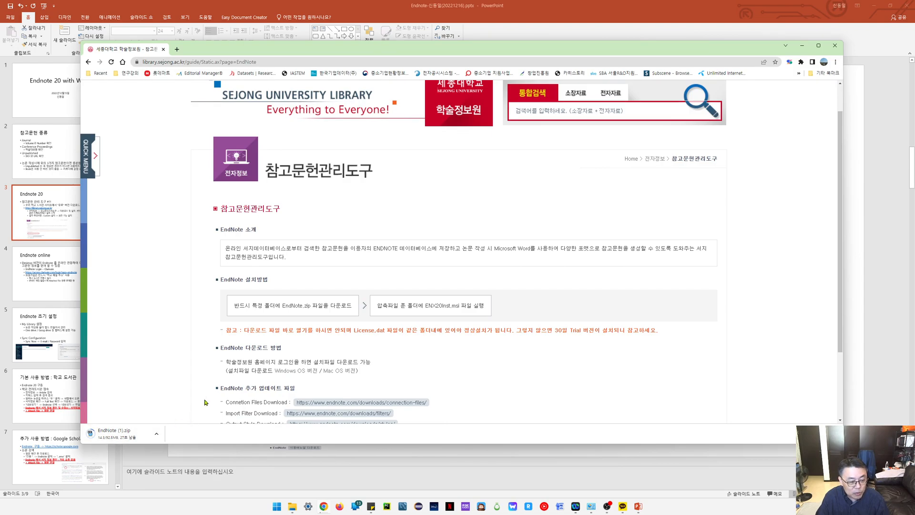
{"action": "scroll", "coordinate": [180, 416], "scroll_direction": "down", "scroll_amount": 1}
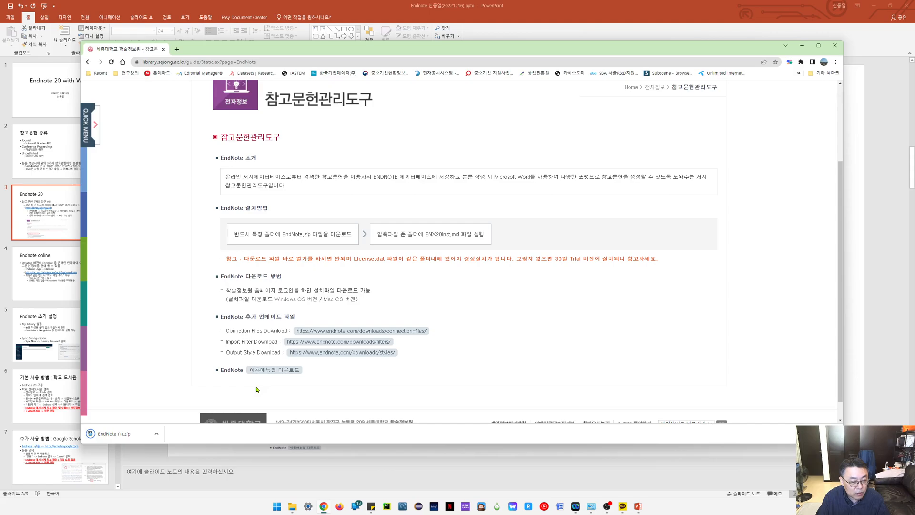
Show the downloaded archive in its folder and inspect the contents of EndNote.zip, closing the archive viewer when done
{"action": "left_click", "coordinate": [158, 435]}
{"action": "left_click", "coordinate": [174, 410]}
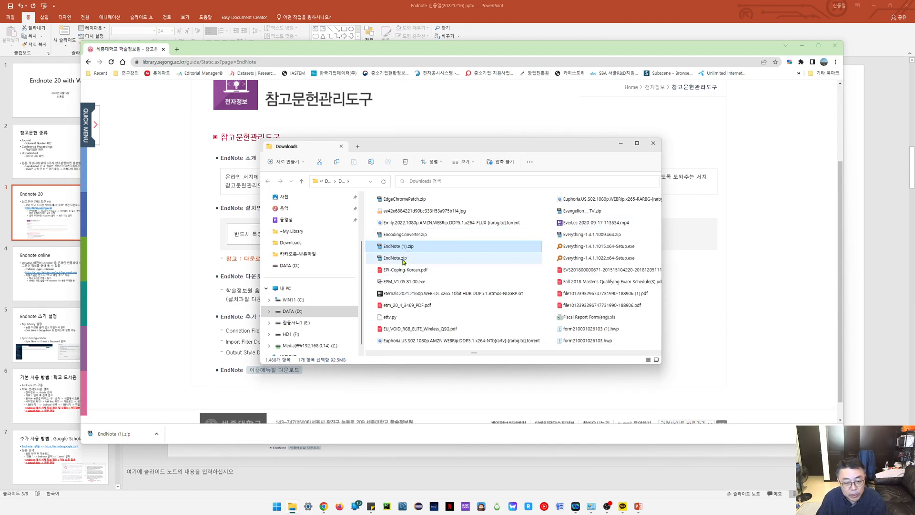
{"action": "left_click", "coordinate": [403, 260]}
{"action": "key", "text": "Return"}
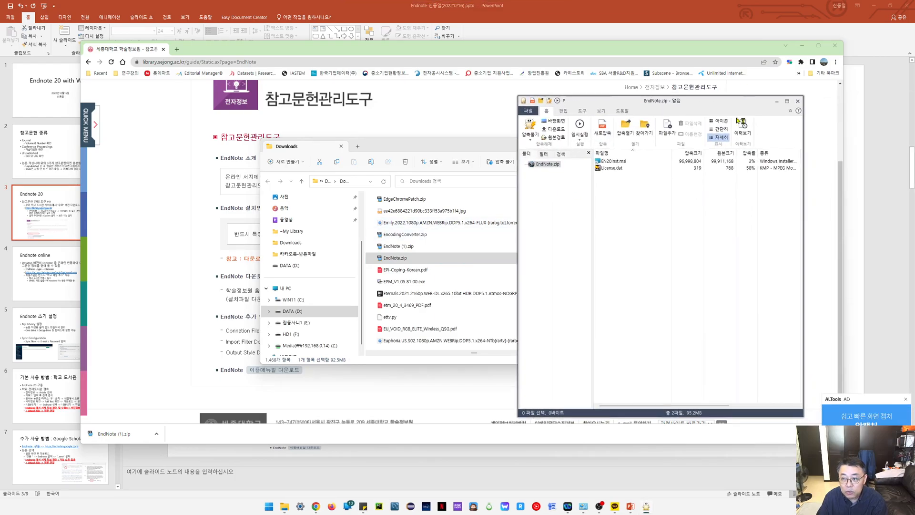
{"action": "left_click", "coordinate": [798, 102]}
Open the extracted EndNote folder in Downloads and launch the EN20Inst.msi installer
{"action": "left_click_drag", "start_coordinate": [474, 354], "coordinate": [373, 357]}
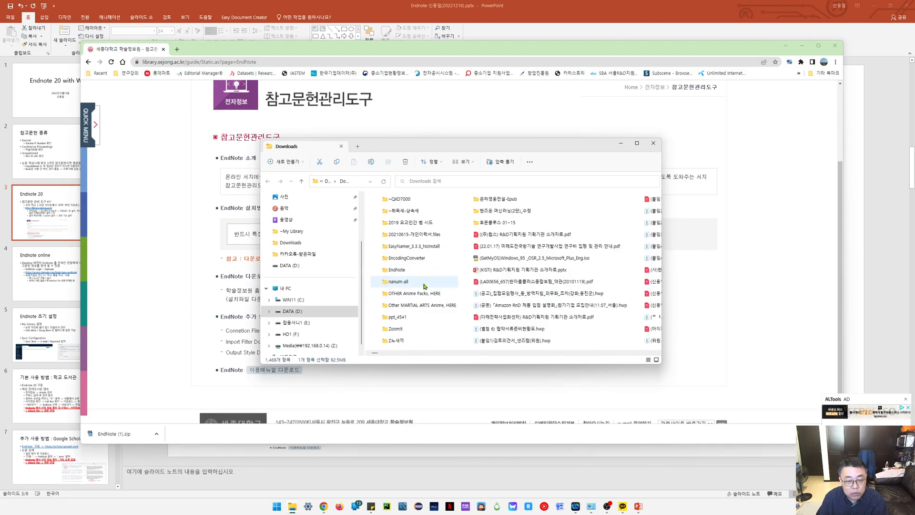
{"action": "double_click", "coordinate": [399, 270]}
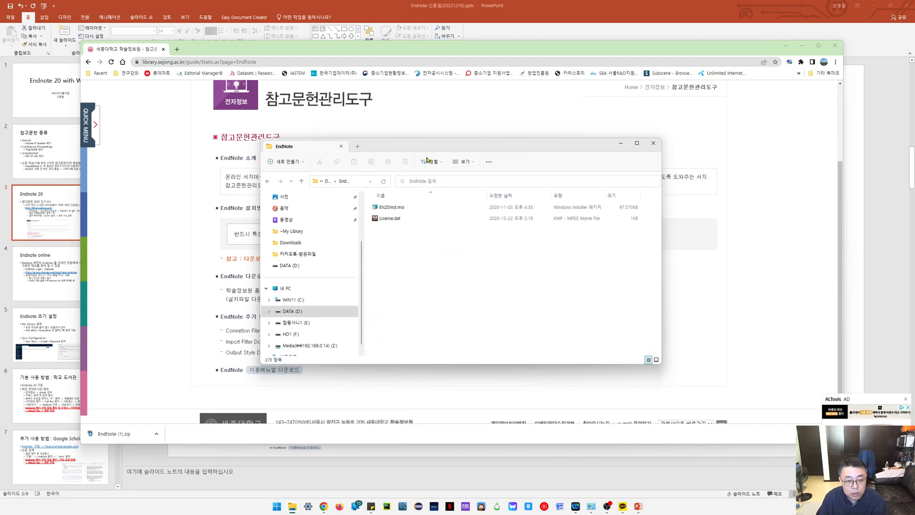
{"action": "double_click", "coordinate": [395, 208]}
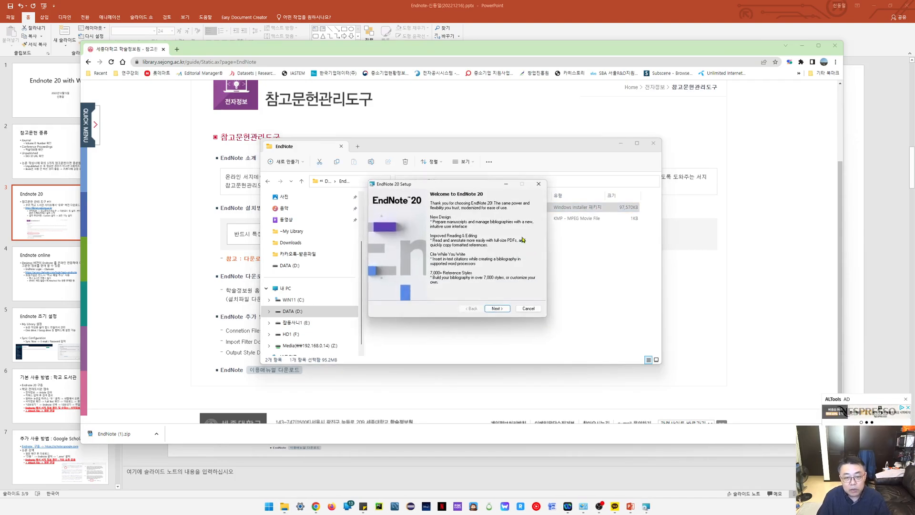
Accept the volume license and license agreement, choose the Custom installation type, and keep the default EndNote 20 destination folder
{"action": "left_click", "coordinate": [496, 309]}
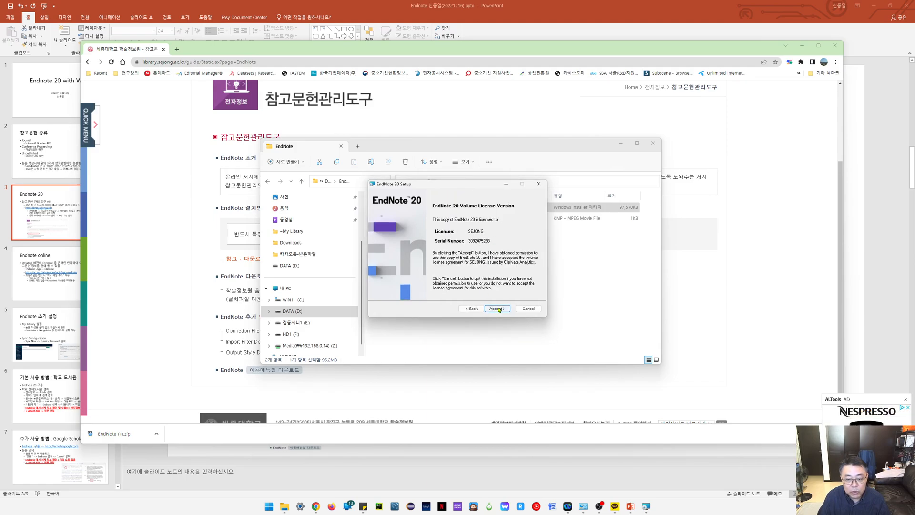
{"action": "left_click", "coordinate": [498, 309]}
{"action": "left_click", "coordinate": [498, 309]}
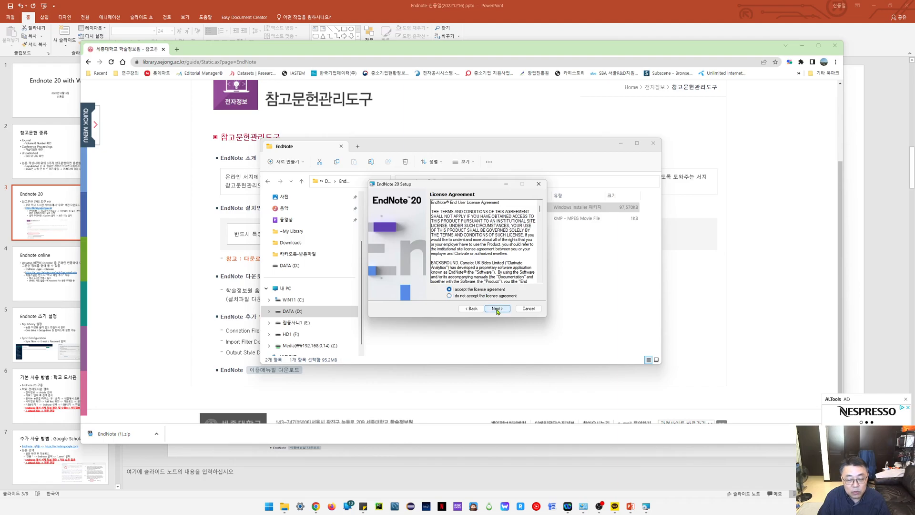
{"action": "left_click", "coordinate": [497, 309]}
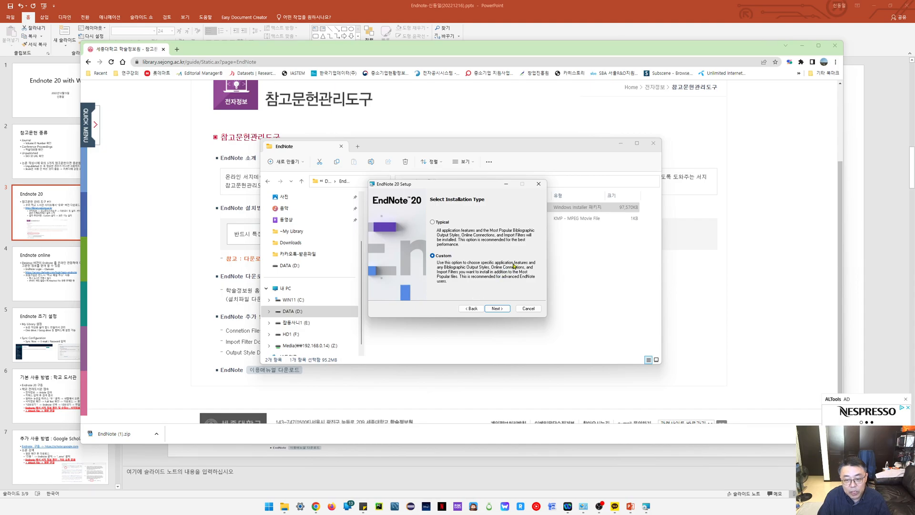
{"action": "left_click", "coordinate": [503, 311]}
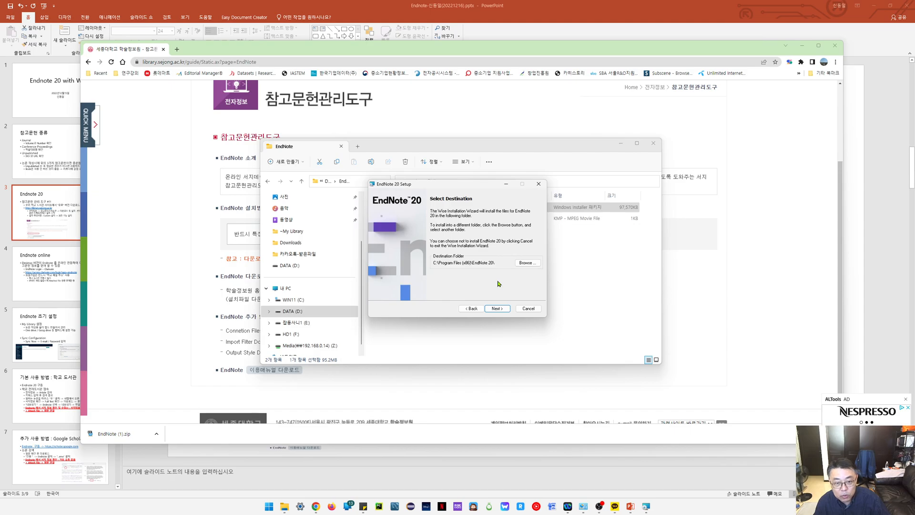
{"action": "left_click", "coordinate": [504, 310]}
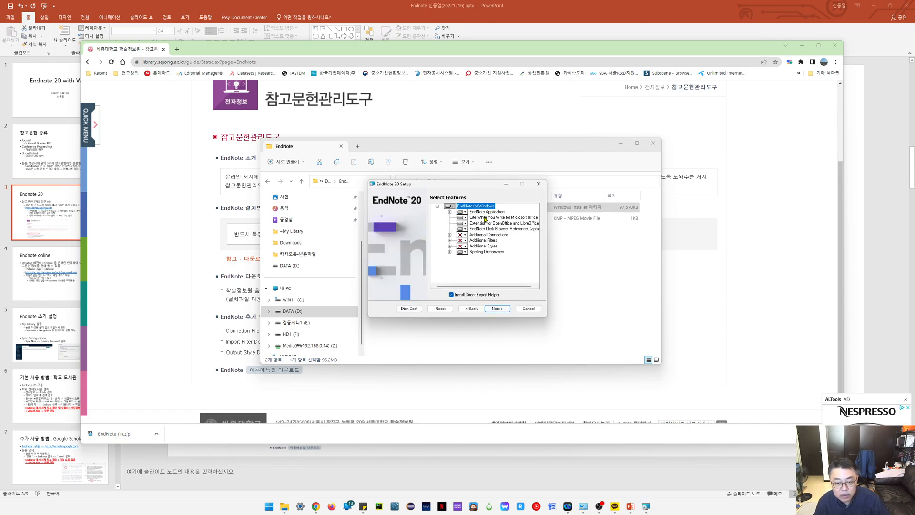
Set Additional Connections, Additional Filters and Additional Styles to install the entire feature on the local hard drive
{"action": "left_click", "coordinate": [462, 235]}
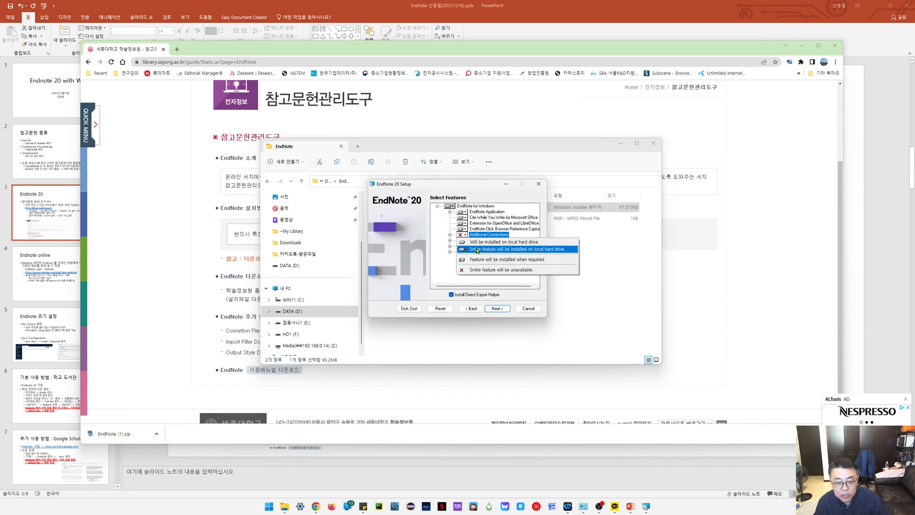
{"action": "left_click", "coordinate": [477, 251]}
{"action": "left_click", "coordinate": [463, 240]}
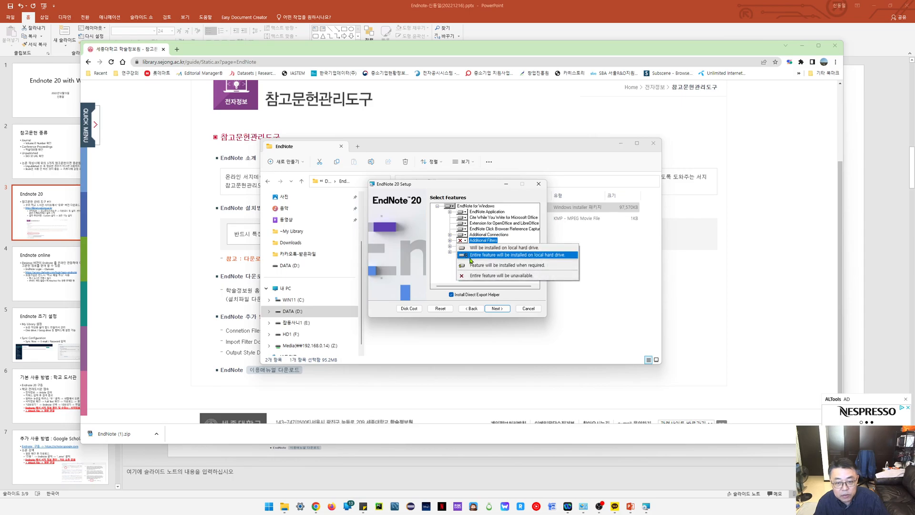
{"action": "left_click", "coordinate": [470, 256]}
{"action": "left_click", "coordinate": [464, 246]}
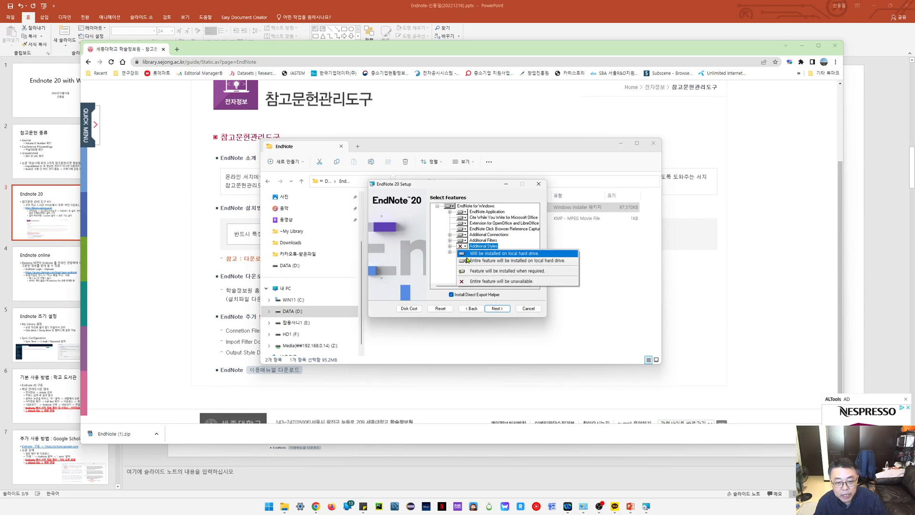
{"action": "left_click", "coordinate": [467, 261]}
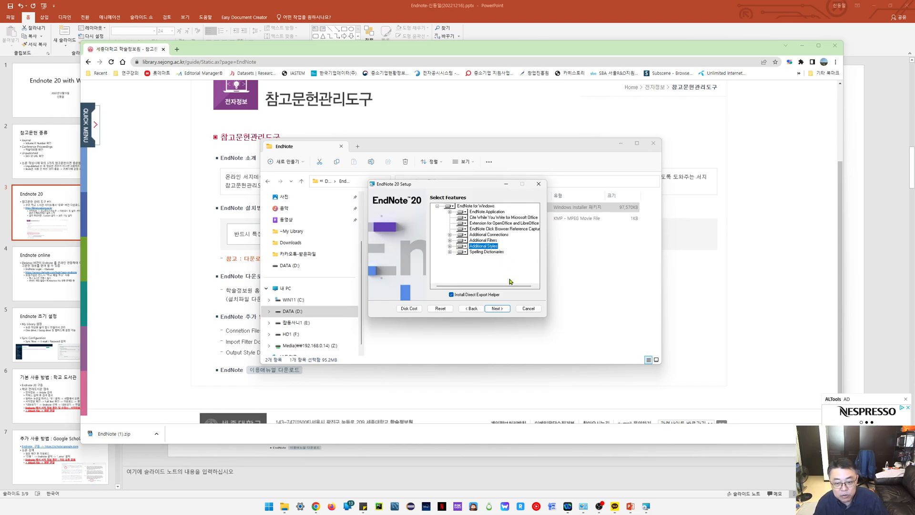
Start the EndNote 20 installation and move its progress window aside to uncover the browser
{"action": "left_click", "coordinate": [496, 308]}
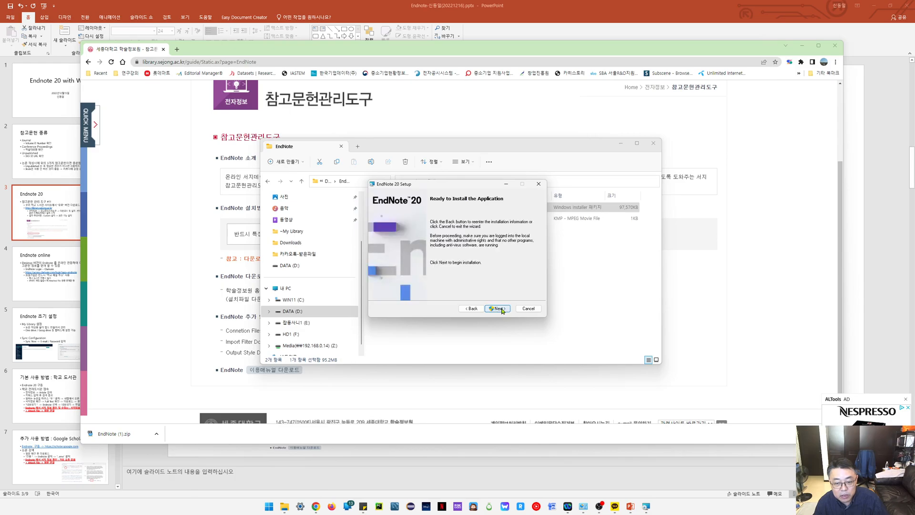
{"action": "left_click", "coordinate": [500, 310]}
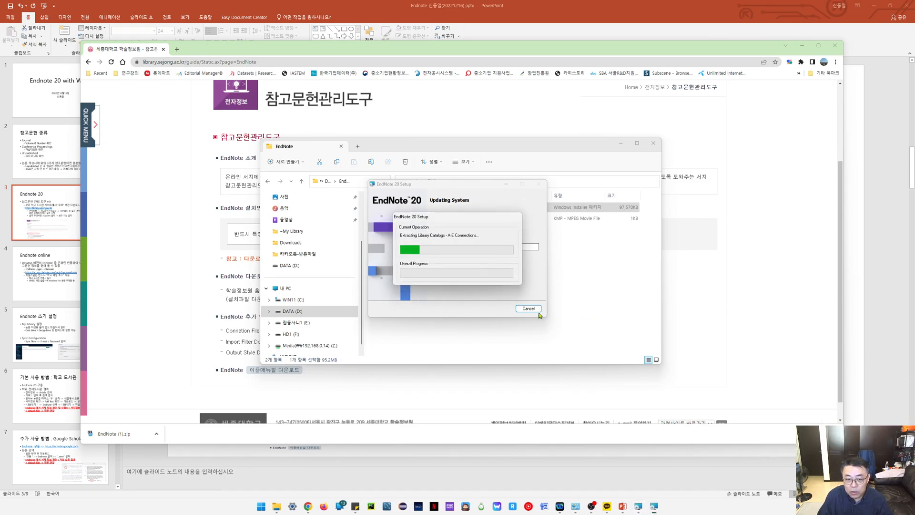
{"action": "left_click_drag", "start_coordinate": [439, 220], "coordinate": [110, 291]}
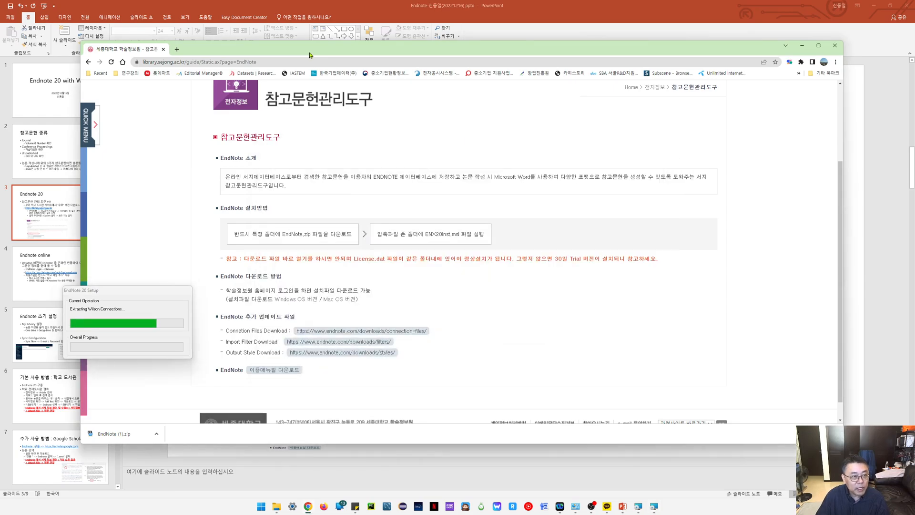
Search for "endnote online" in a new browser tab and open the EndNote sign-in page
{"action": "left_click", "coordinate": [176, 49]}
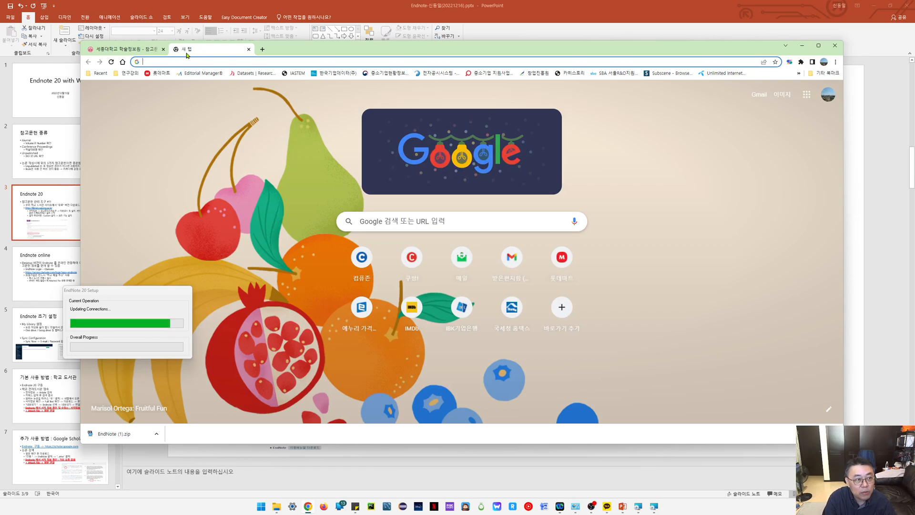
{"action": "type", "text": "endnote online"}
{"action": "key", "text": "Return"}
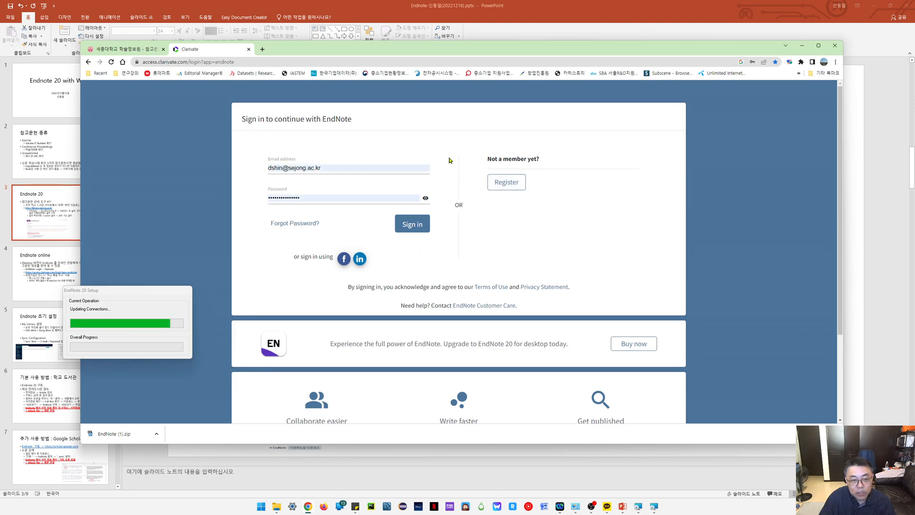
View the EndNote registration form, return to the sign-in page, and sign in with the saved account
{"action": "left_click", "coordinate": [506, 182]}
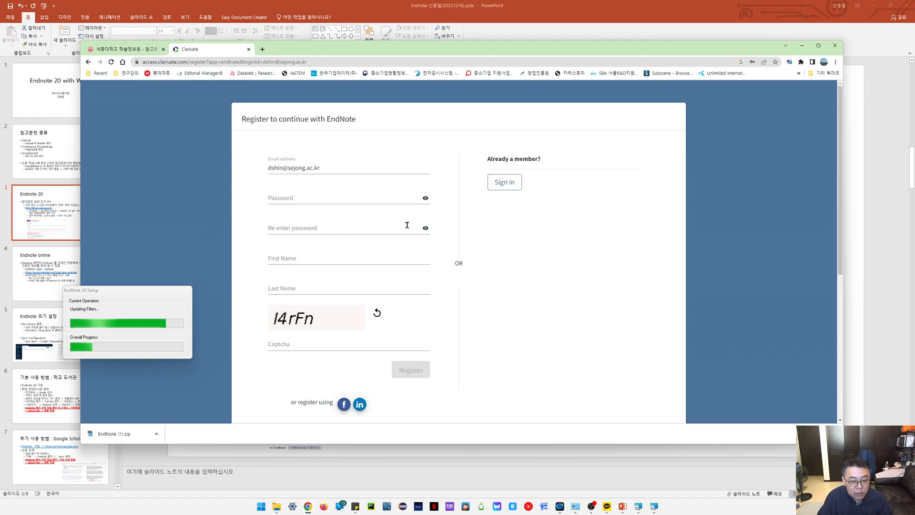
{"action": "key", "text": "alt+Left"}
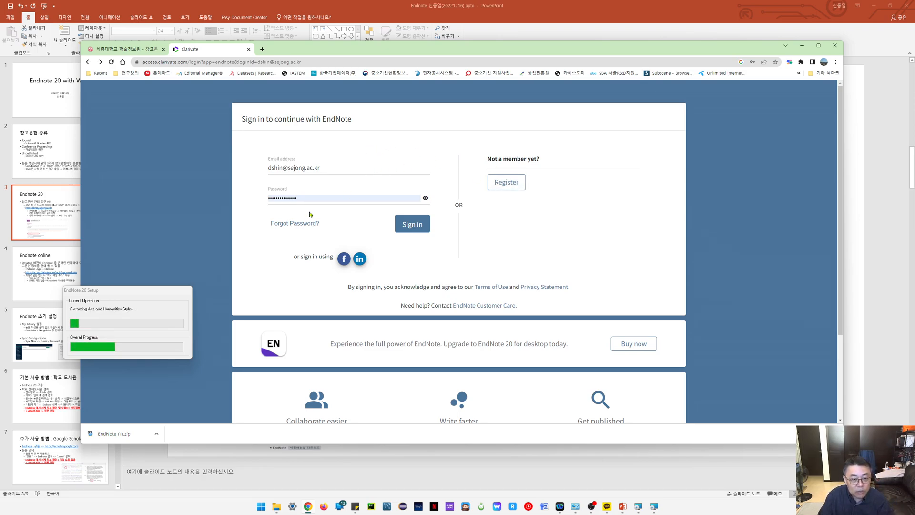
{"action": "left_click", "coordinate": [419, 225]}
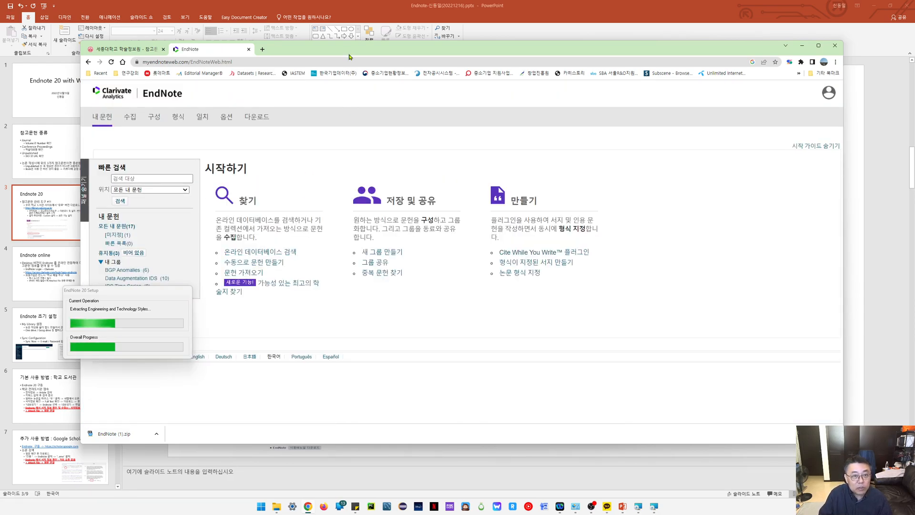
Move the browser window clear of the slides and view the first reference in the BGP Anomalies group
{"action": "left_click_drag", "start_coordinate": [353, 57], "coordinate": [371, 32]}
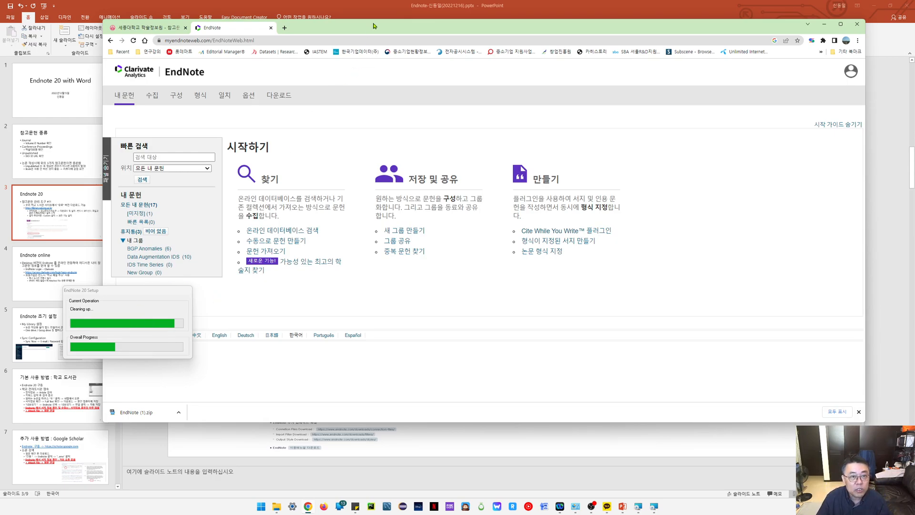
{"action": "left_click_drag", "start_coordinate": [374, 27], "coordinate": [385, 13]}
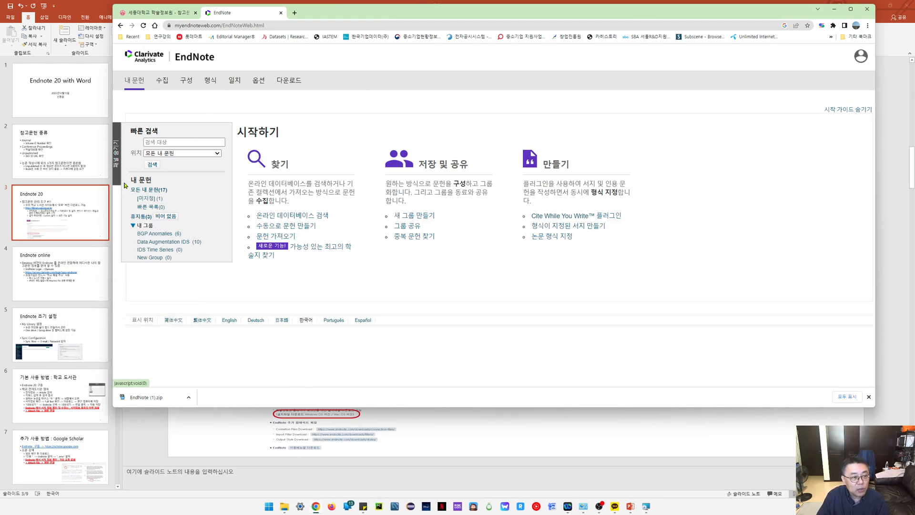
{"action": "left_click", "coordinate": [158, 234]}
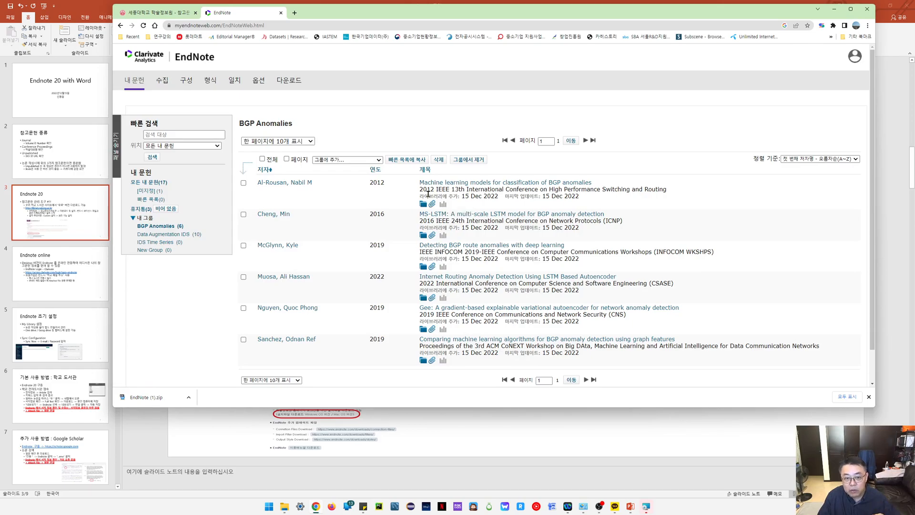
{"action": "left_click", "coordinate": [455, 184]}
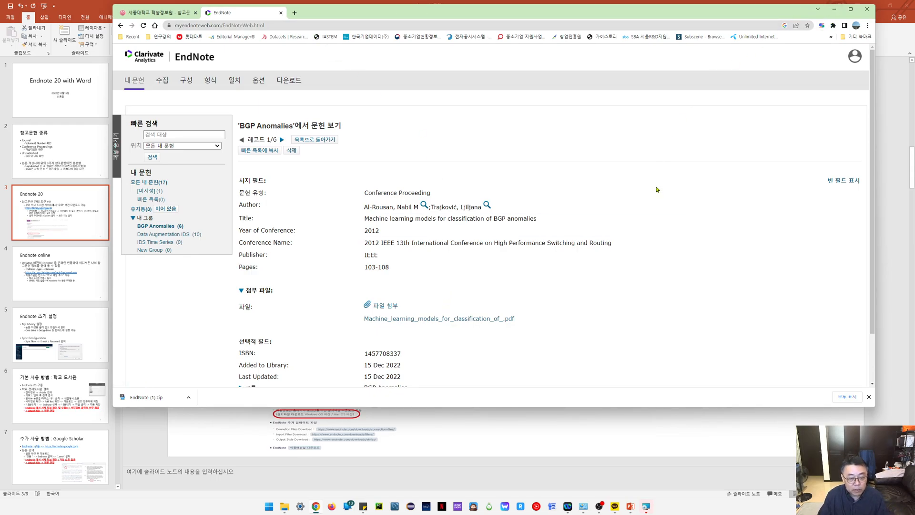
Minimize the browser, finish the EndNote 20 setup wizard, and close the installer's folder window
{"action": "left_click", "coordinate": [834, 9]}
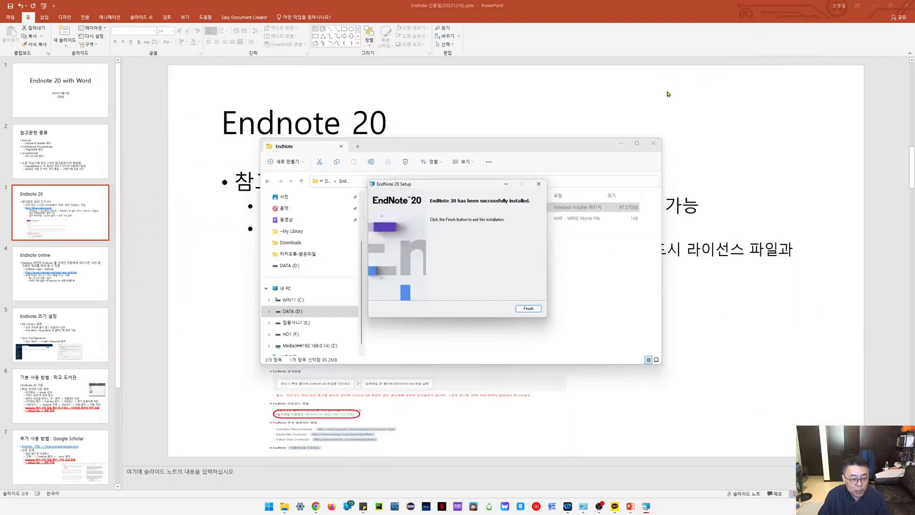
{"action": "left_click", "coordinate": [529, 308]}
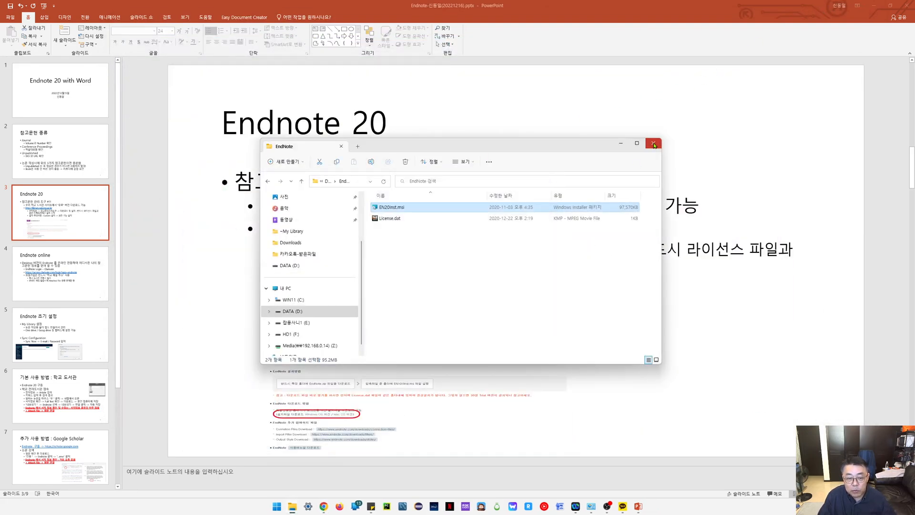
{"action": "left_click", "coordinate": [653, 142]}
Search the computer for the installed EndNote app using "end"
{"action": "left_click", "coordinate": [278, 507]}
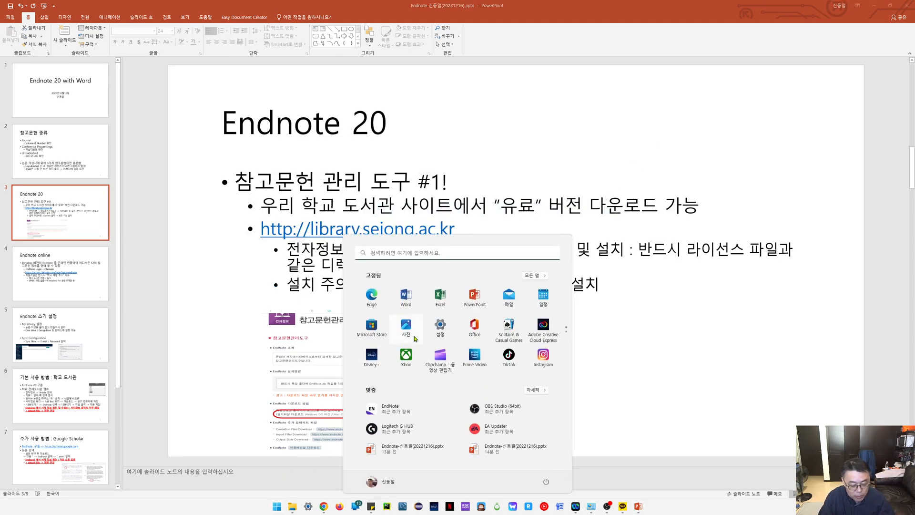
{"action": "type", "text": "end"}
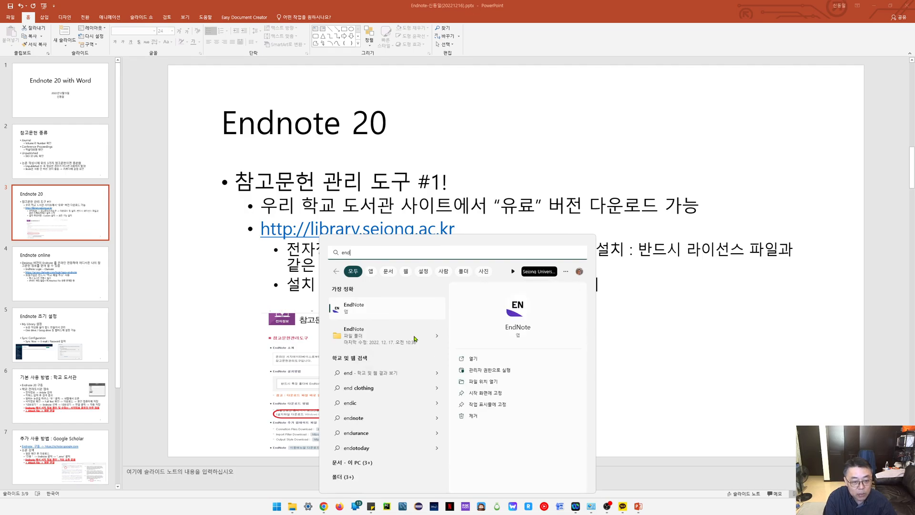
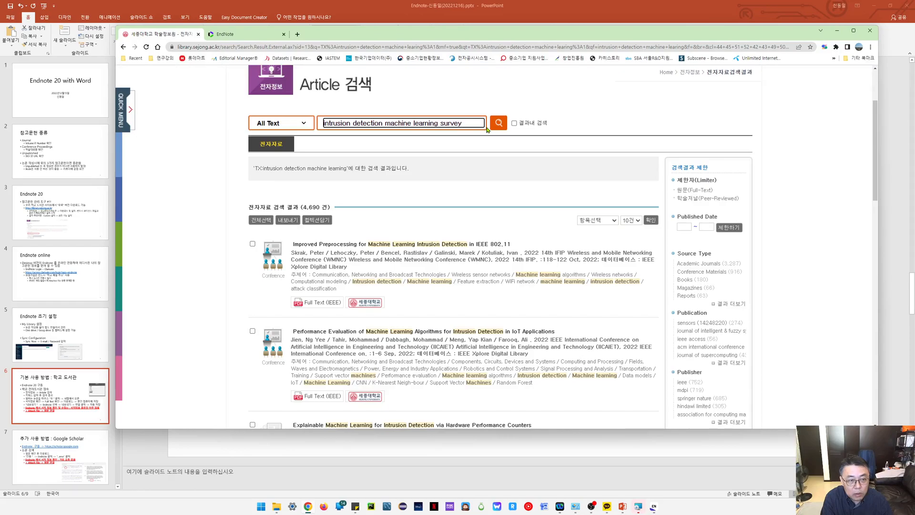
Search the library's articles for "intrusion detection machine learning survey" and browse the results
{"action": "type", "text": "ey"}
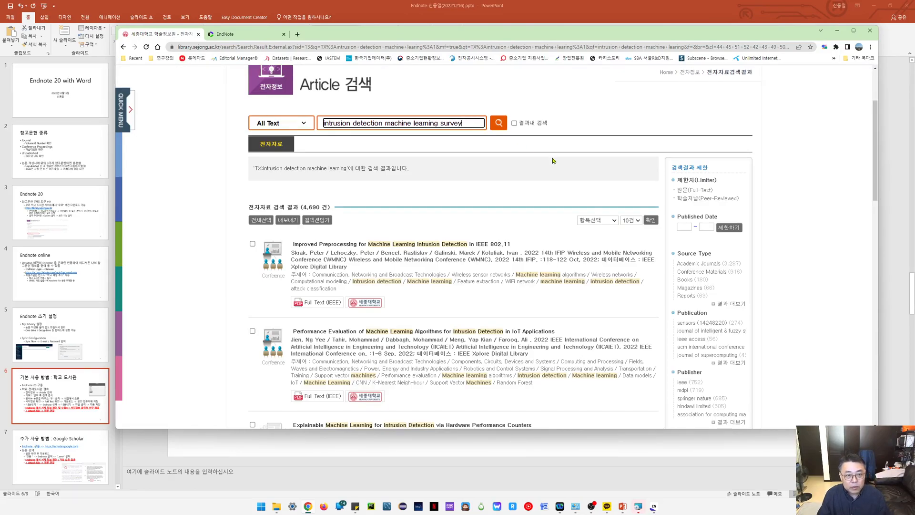
{"action": "left_click", "coordinate": [501, 125]}
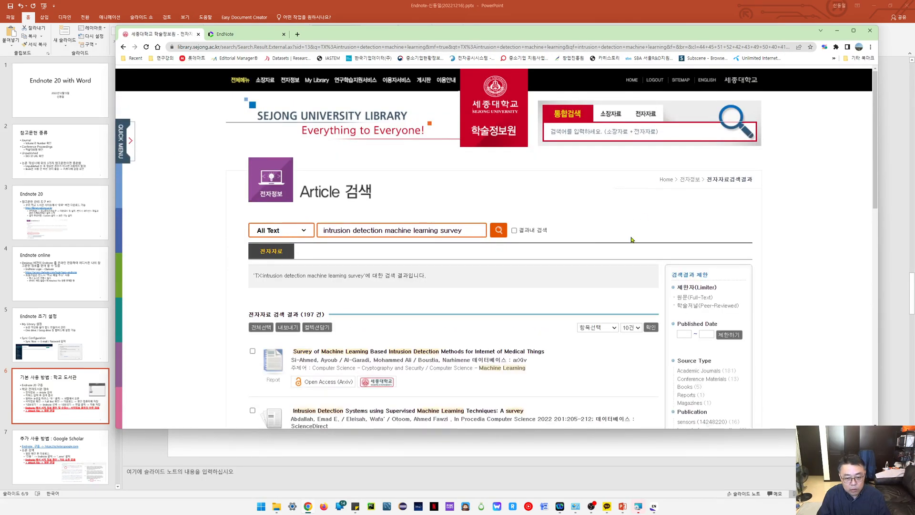
{"action": "scroll", "coordinate": [632, 242], "scroll_direction": "down", "scroll_amount": 2}
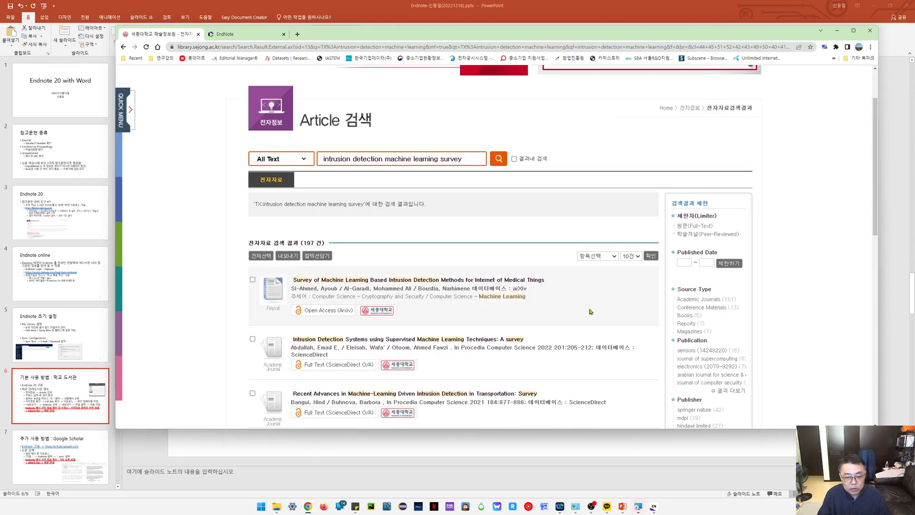
{"action": "scroll", "coordinate": [452, 336], "scroll_direction": "down", "scroll_amount": 1}
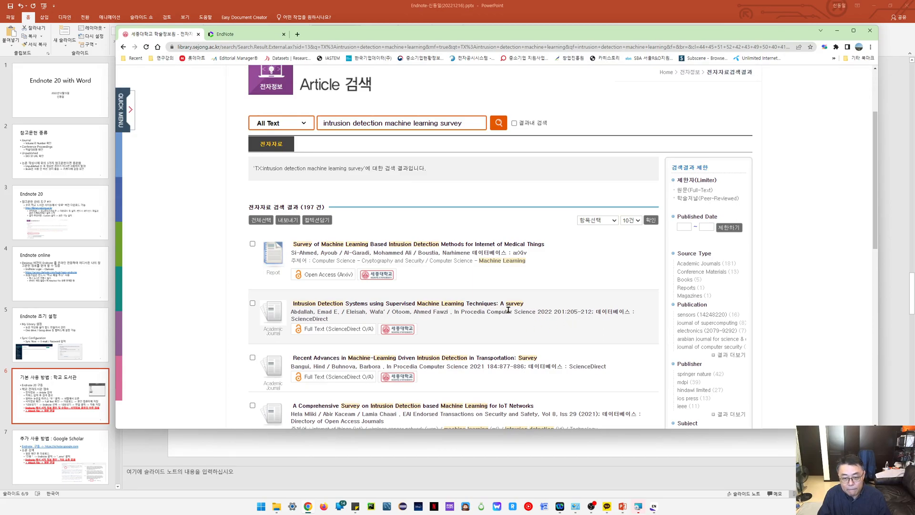
{"action": "scroll", "coordinate": [508, 311], "scroll_direction": "down", "scroll_amount": 1}
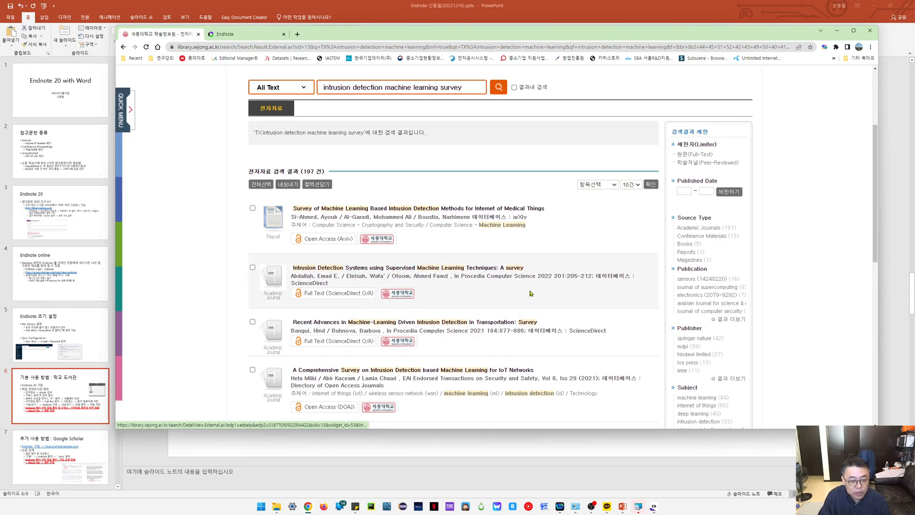
{"action": "scroll", "coordinate": [550, 282], "scroll_direction": "down", "scroll_amount": 4}
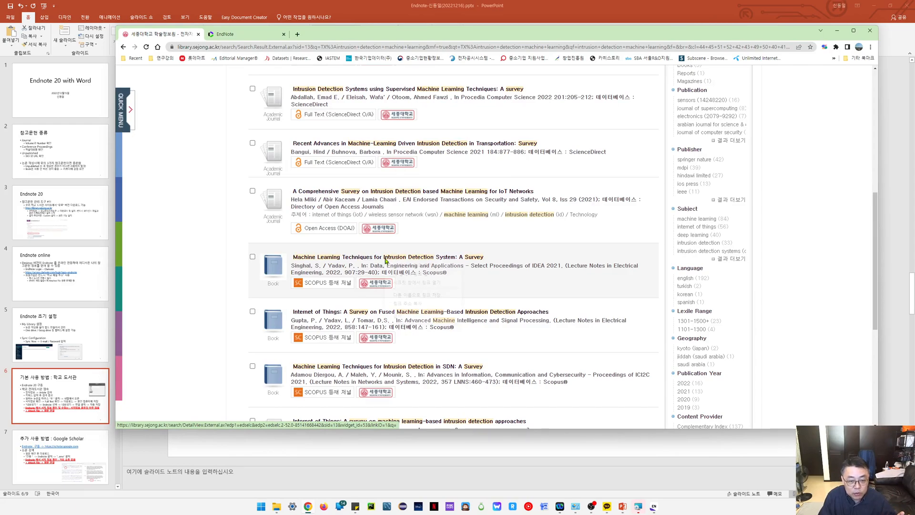
Open the record of "Machine Learning Techniques for Intrusion Detection System: A Survey" in a new browser tab and view its details
{"action": "right_click", "coordinate": [388, 262]}
{"action": "left_click", "coordinate": [404, 267]}
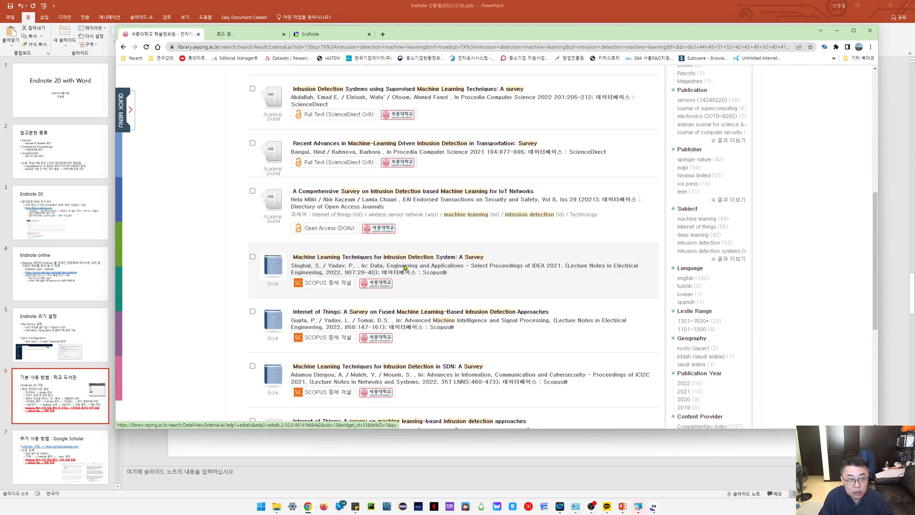
{"action": "left_click", "coordinate": [234, 36]}
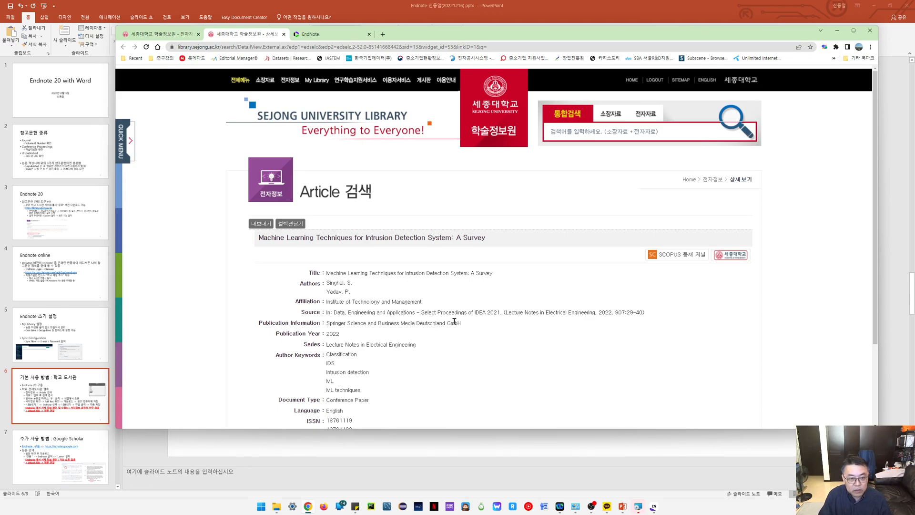
{"action": "scroll", "coordinate": [454, 320], "scroll_direction": "down", "scroll_amount": 1}
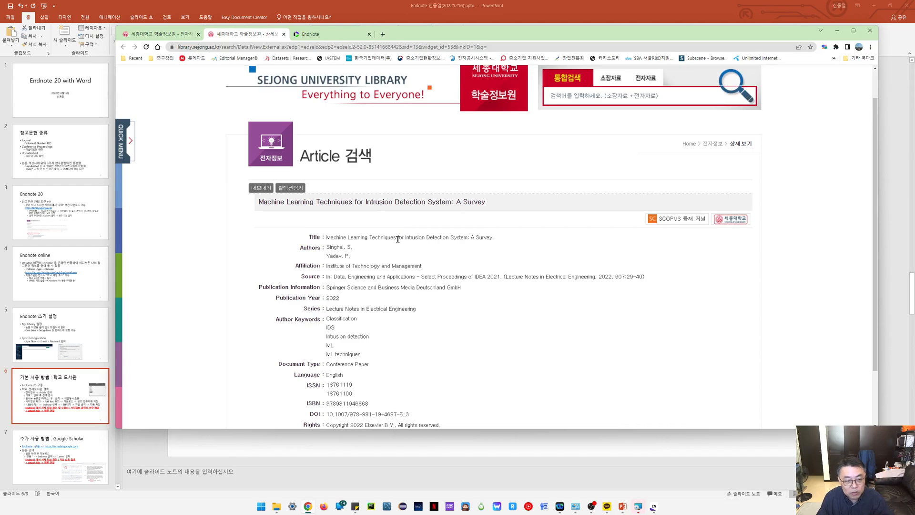
Export the article record in EndNote format and open the downloaded .ris file to import it into the EndNote library
{"action": "left_click", "coordinate": [258, 188]}
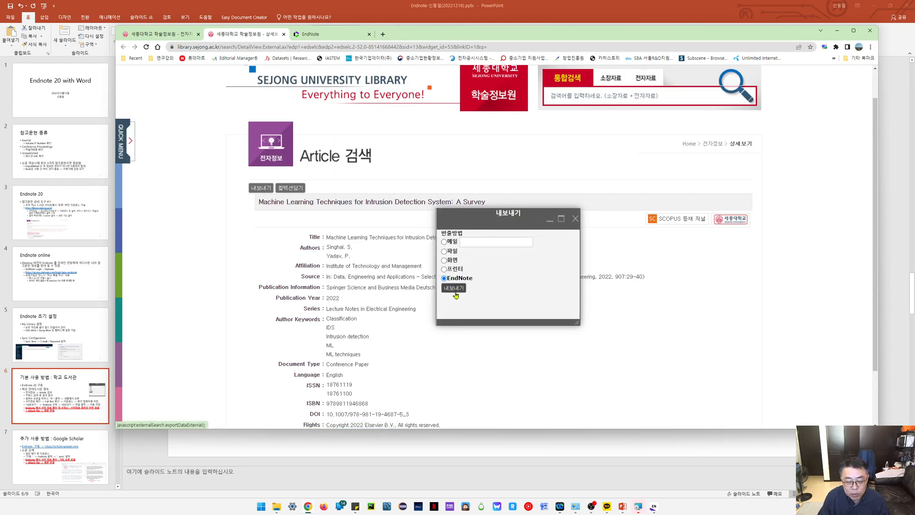
{"action": "left_click", "coordinate": [454, 289]}
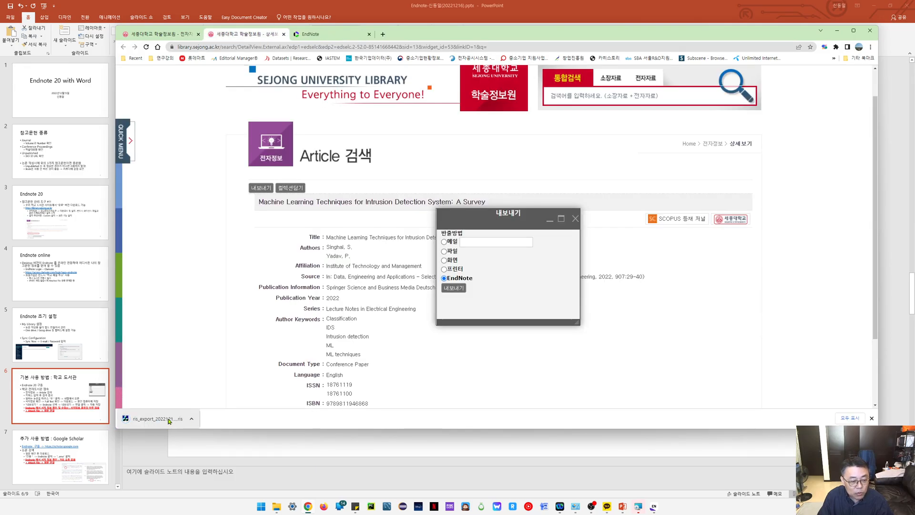
{"action": "left_click", "coordinate": [168, 422]}
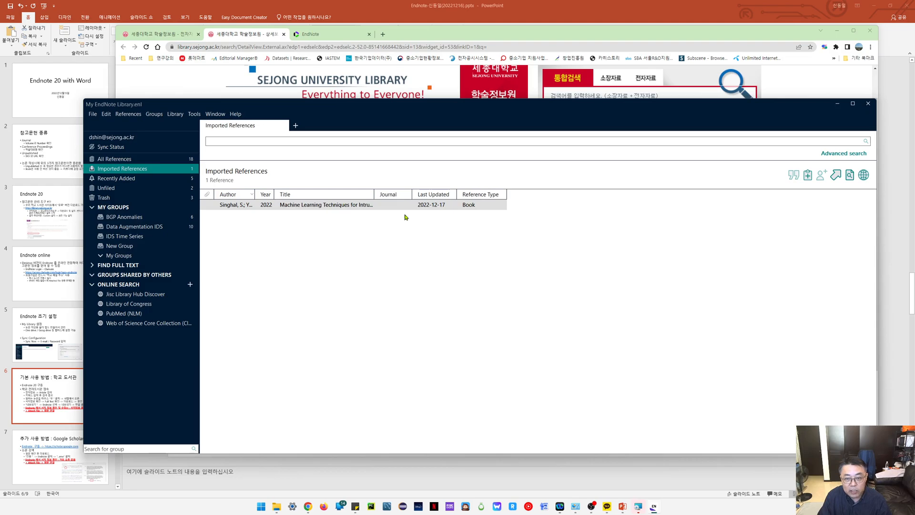
Open the imported reference's editable fields, and view the article's full record in the browser with the export dialog closed
{"action": "left_click", "coordinate": [342, 206]}
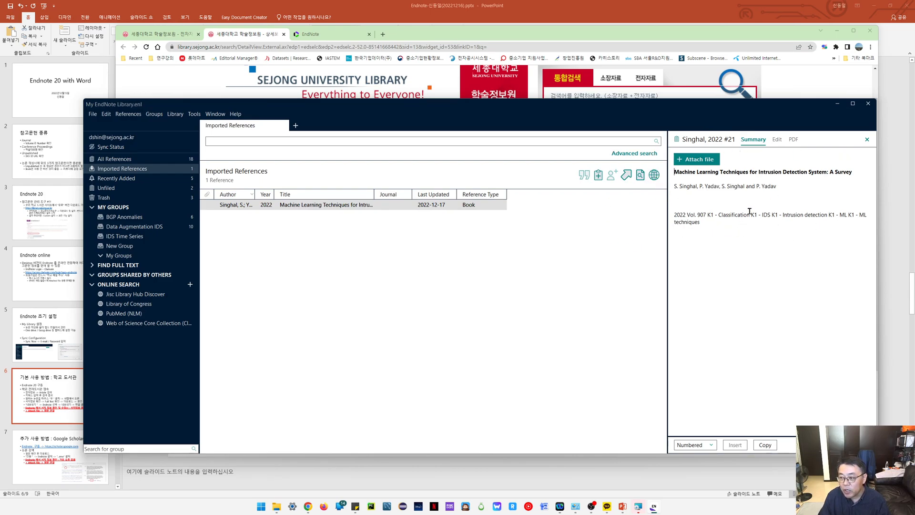
{"action": "left_click", "coordinate": [777, 139]}
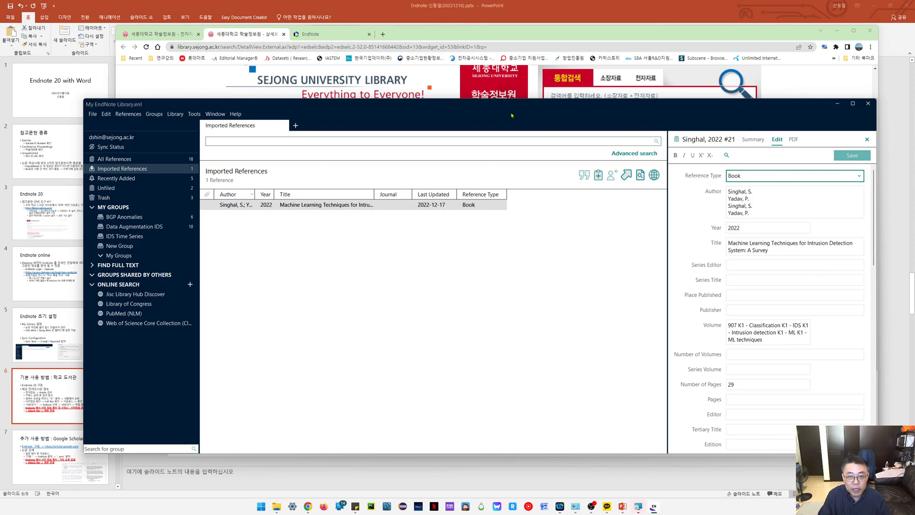
{"action": "left_click_drag", "start_coordinate": [511, 115], "coordinate": [493, 129]}
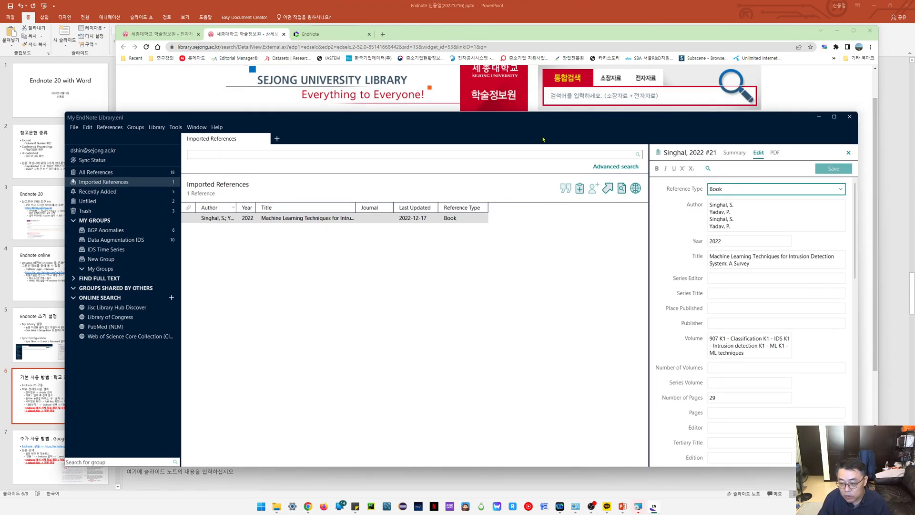
{"action": "left_click", "coordinate": [467, 32]}
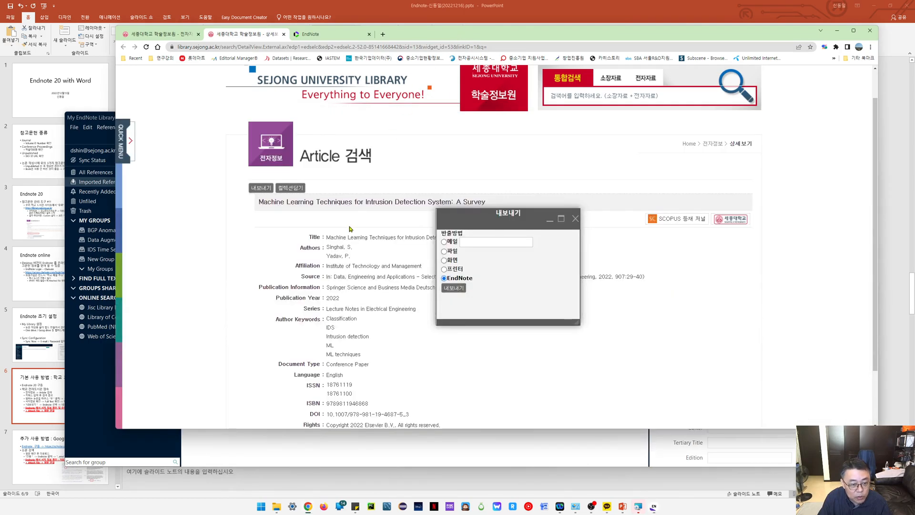
{"action": "left_click", "coordinate": [576, 220]}
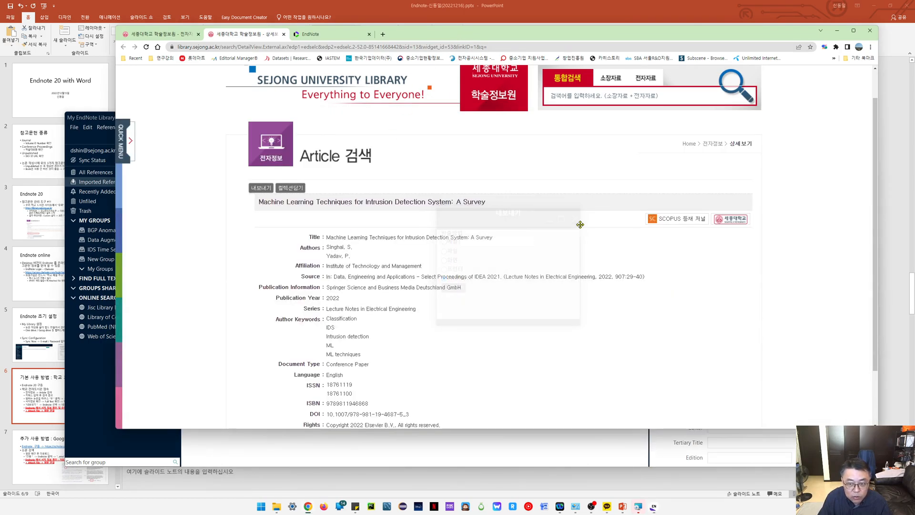
{"action": "scroll", "coordinate": [562, 248], "scroll_direction": "down", "scroll_amount": 2}
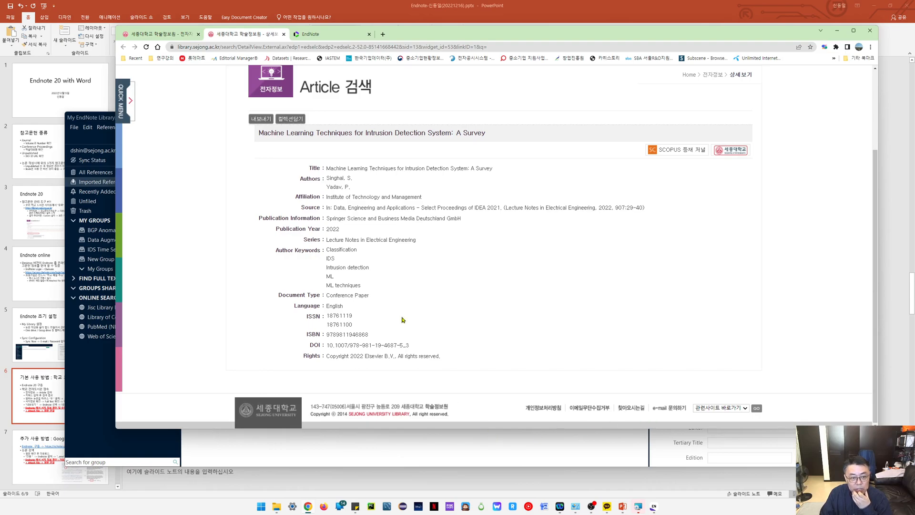
Switch to EndNote, remove the keyword text from the reference's Volume field so it reads 907, and save
{"action": "left_click", "coordinate": [433, 460]}
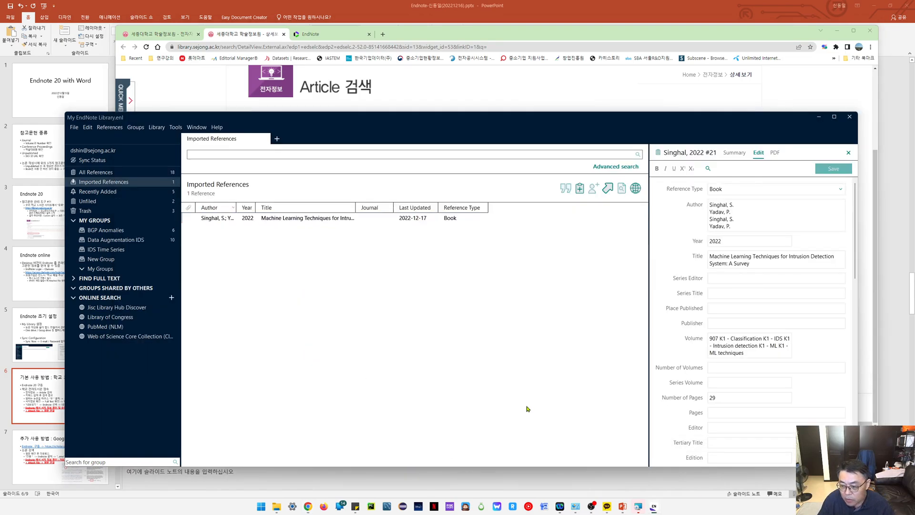
{"action": "left_click_drag", "start_coordinate": [719, 338], "coordinate": [771, 355]}
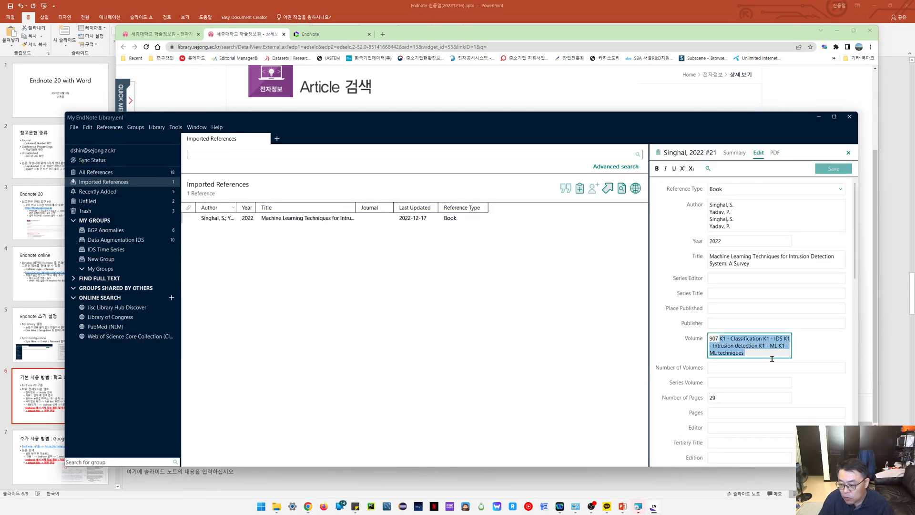
{"action": "key", "text": "BackSpace"}
{"action": "key", "text": "ctrl+s"}
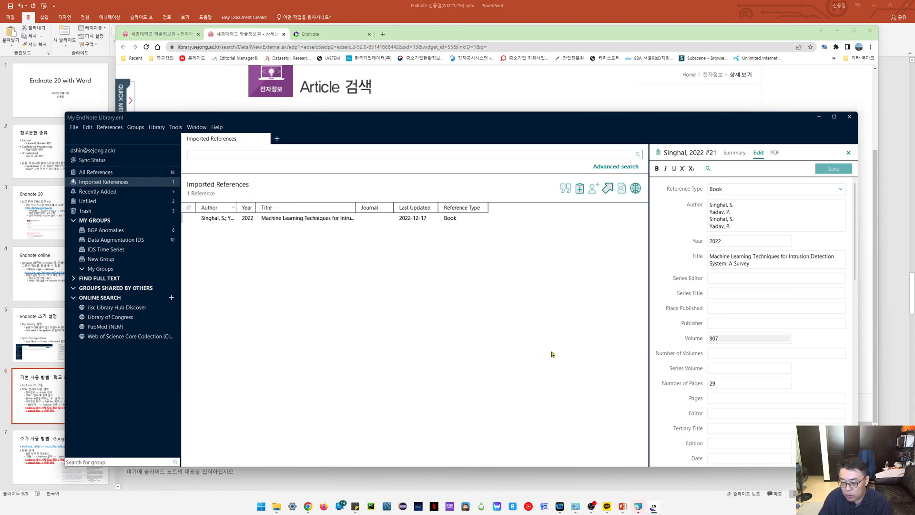
Look up the page range in the article's library record, set the reference's Number of Pages to 29-40, and save
{"action": "left_click", "coordinate": [415, 75]}
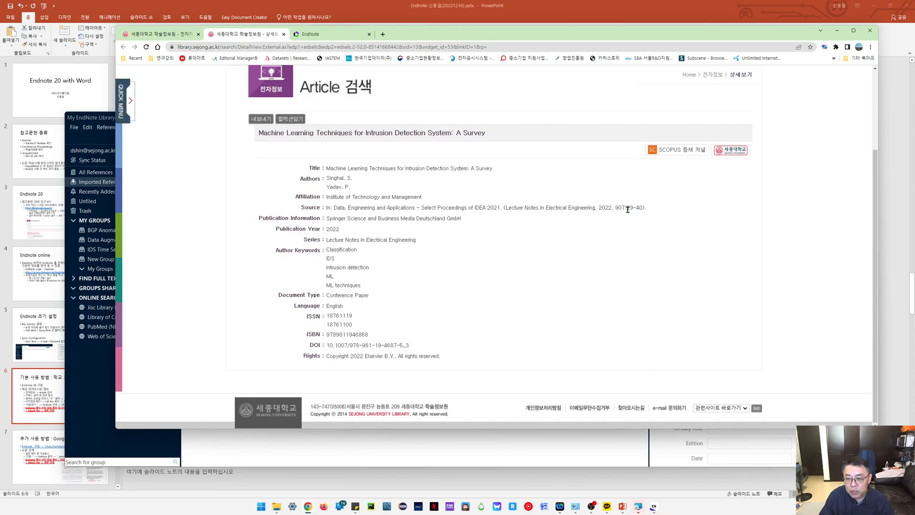
{"action": "left_click_drag", "start_coordinate": [626, 209], "coordinate": [643, 209]}
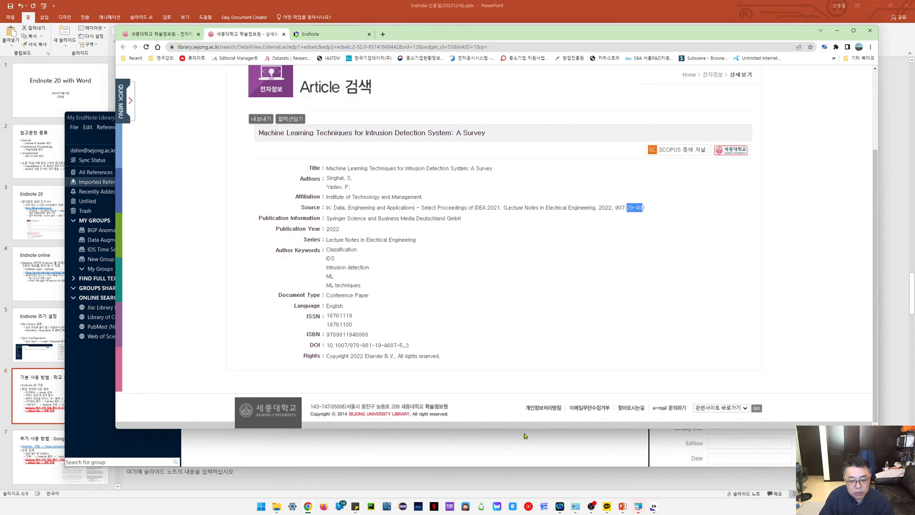
{"action": "left_click", "coordinate": [526, 449]}
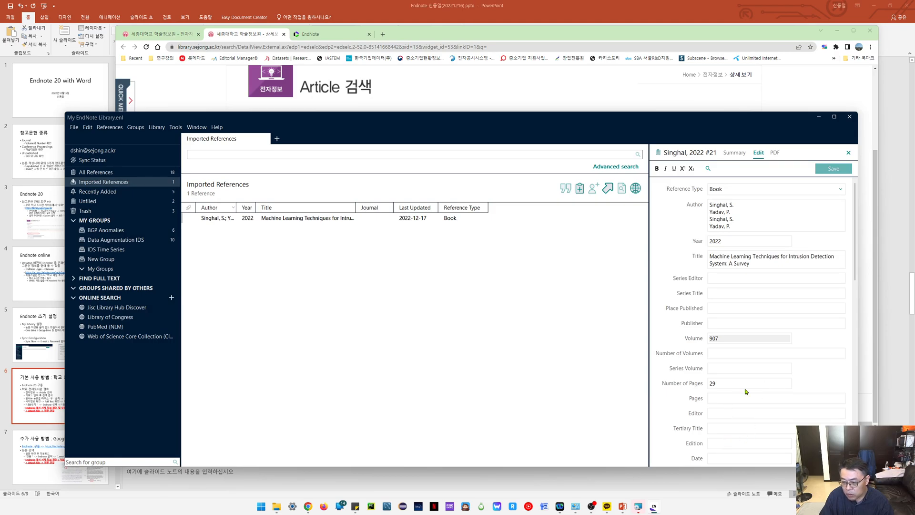
{"action": "scroll", "coordinate": [739, 395], "scroll_direction": "down", "scroll_amount": 2}
{"action": "scroll", "coordinate": [734, 334], "scroll_direction": "up", "scroll_amount": 2}
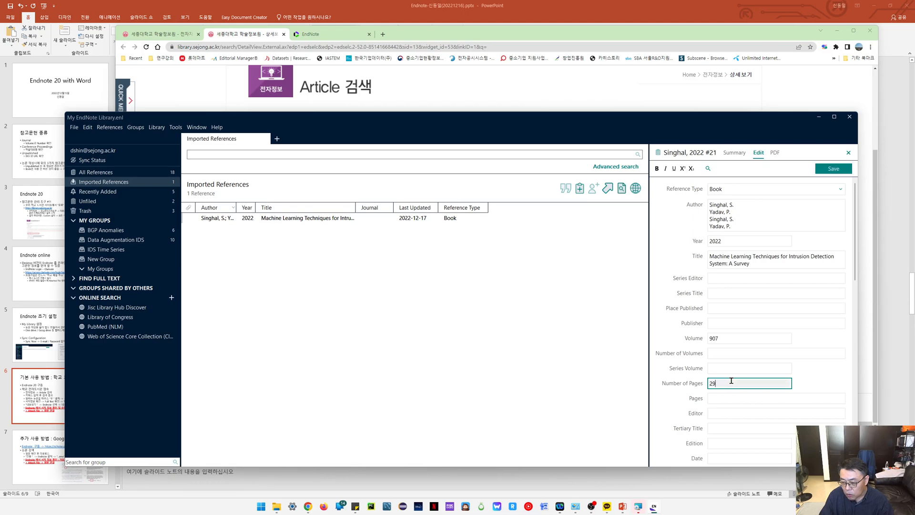
{"action": "left_click", "coordinate": [732, 382]}
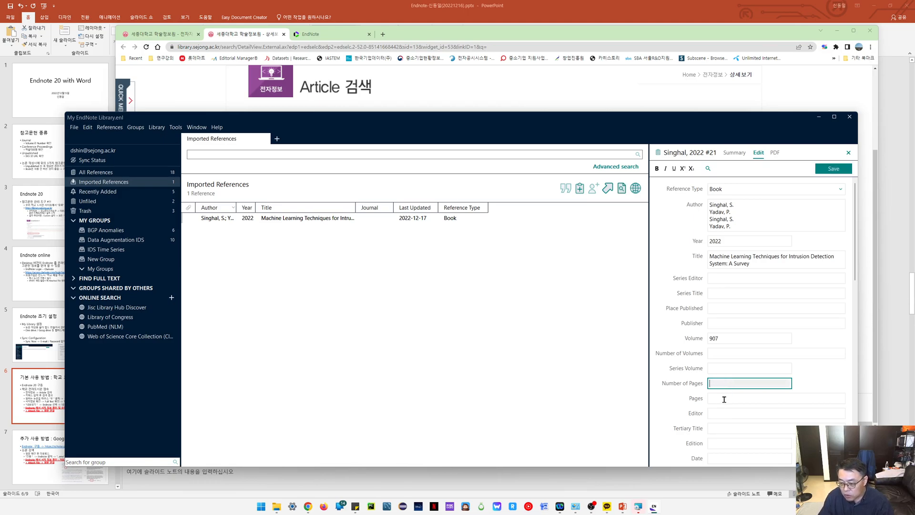
{"action": "type", "text": "29-40"}
{"action": "key", "text": "ctrl+s"}
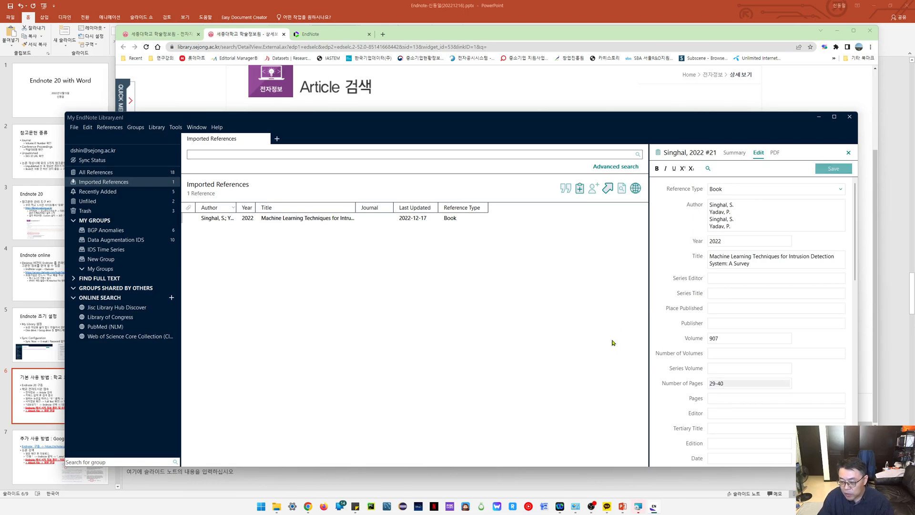
Check the corrected reference's summary and return to its editable fields
{"action": "left_click", "coordinate": [734, 154]}
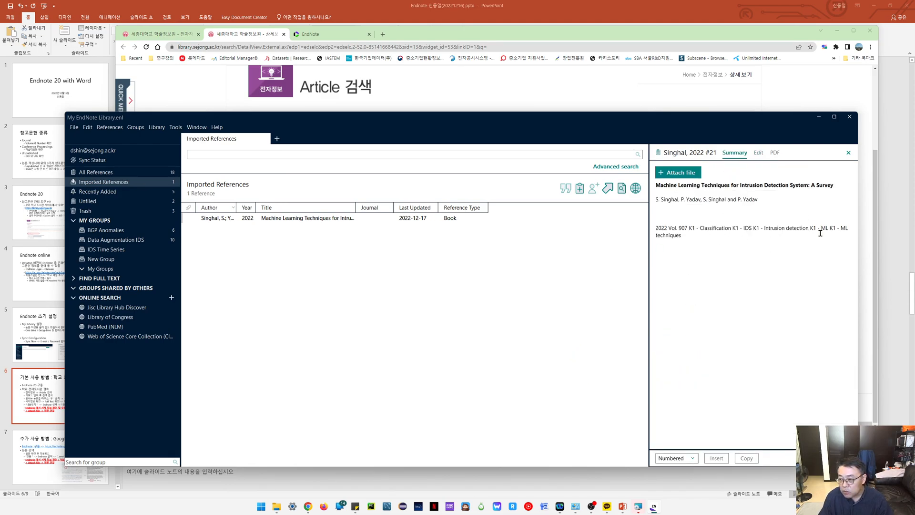
{"action": "left_click", "coordinate": [758, 153]}
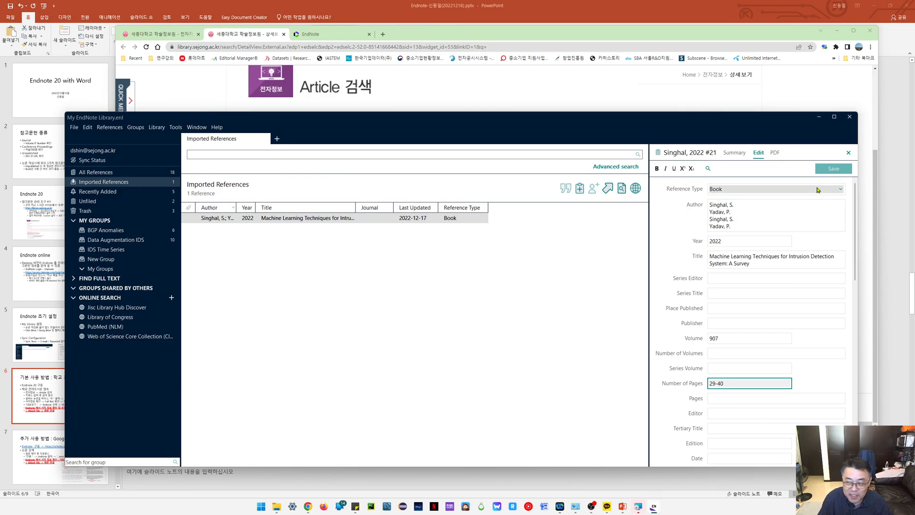
{"action": "left_click", "coordinate": [734, 153]}
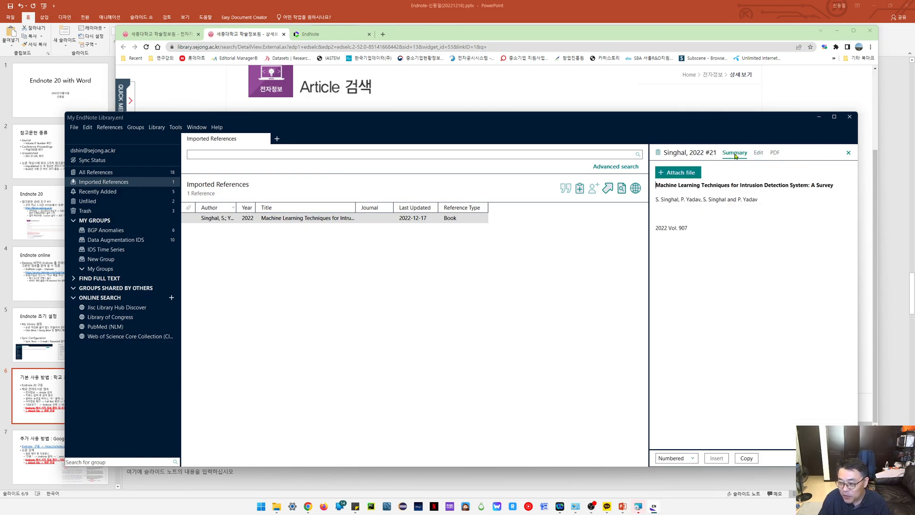
{"action": "left_click", "coordinate": [759, 153]}
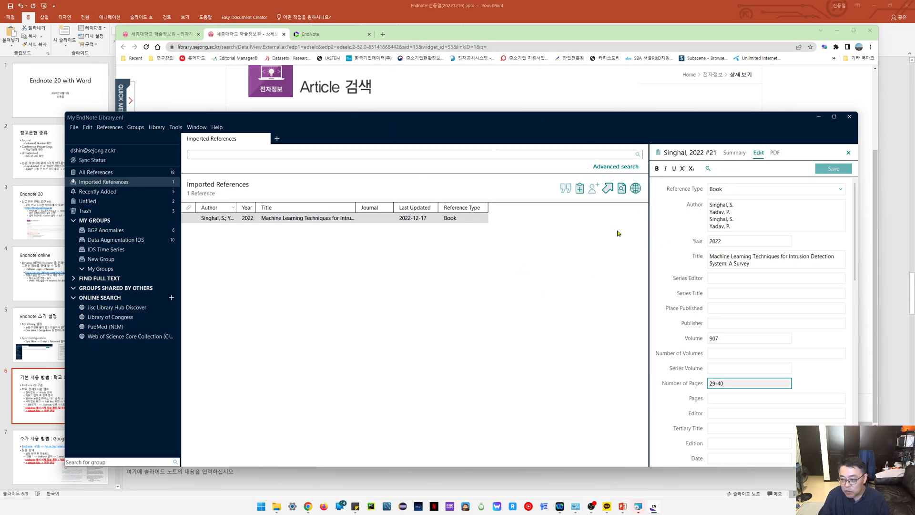
{"action": "left_click", "coordinate": [480, 39]}
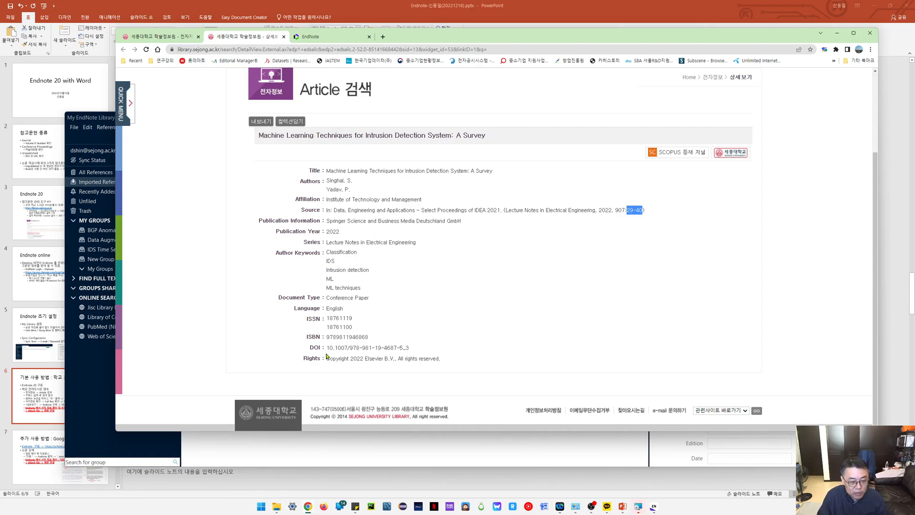
{"action": "left_click_drag", "start_coordinate": [327, 349], "coordinate": [418, 352]}
{"action": "key", "text": "ctrl+c"}
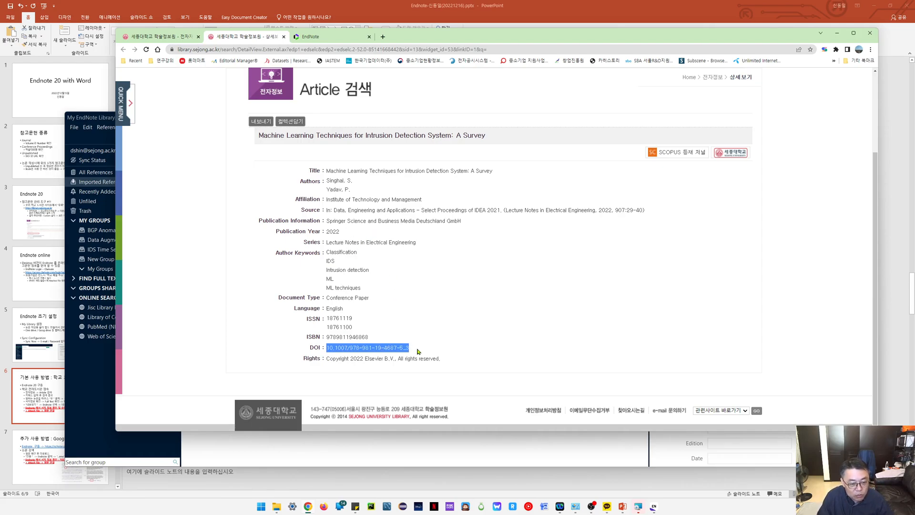
{"action": "left_click", "coordinate": [513, 452]}
{"action": "scroll", "coordinate": [741, 416], "scroll_direction": "down", "scroll_amount": 3}
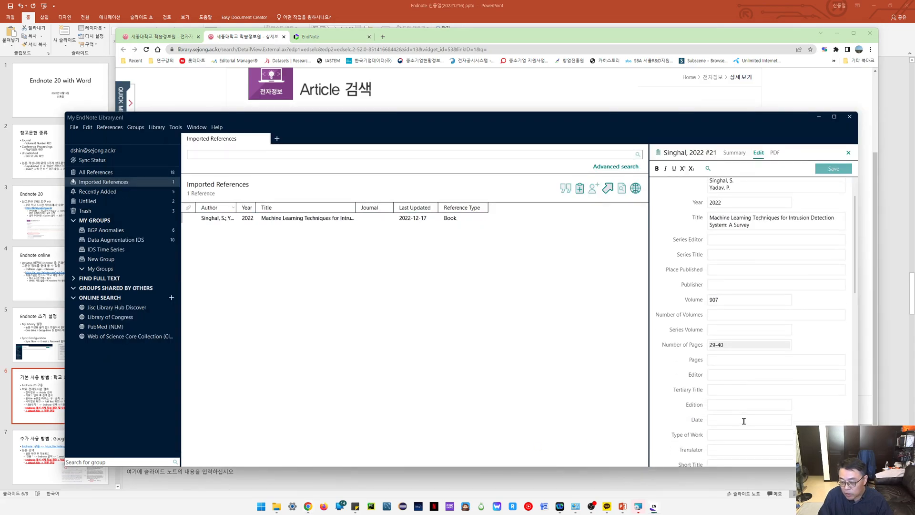
{"action": "left_click", "coordinate": [737, 425]}
{"action": "key", "text": "ctrl+v"}
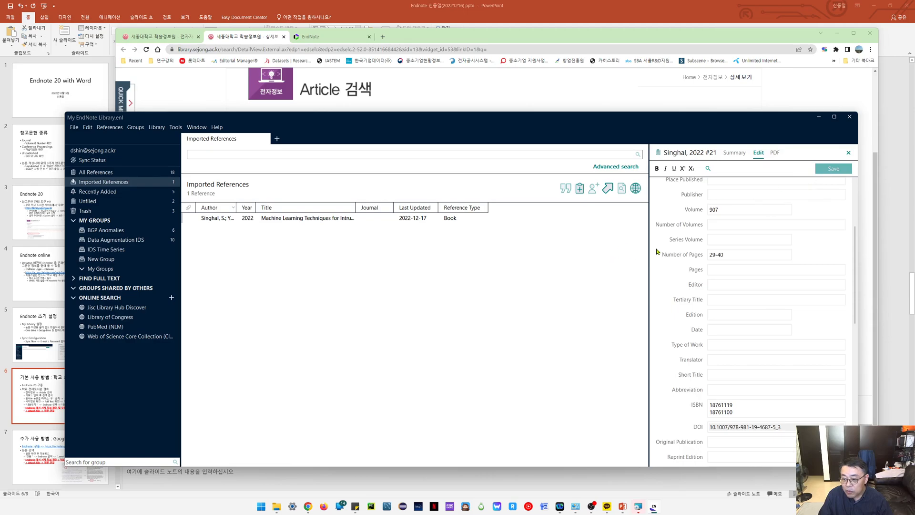
Preview the reference's summary in the APA 7th style and return the citation style to Numbered
{"action": "left_click", "coordinate": [734, 153]}
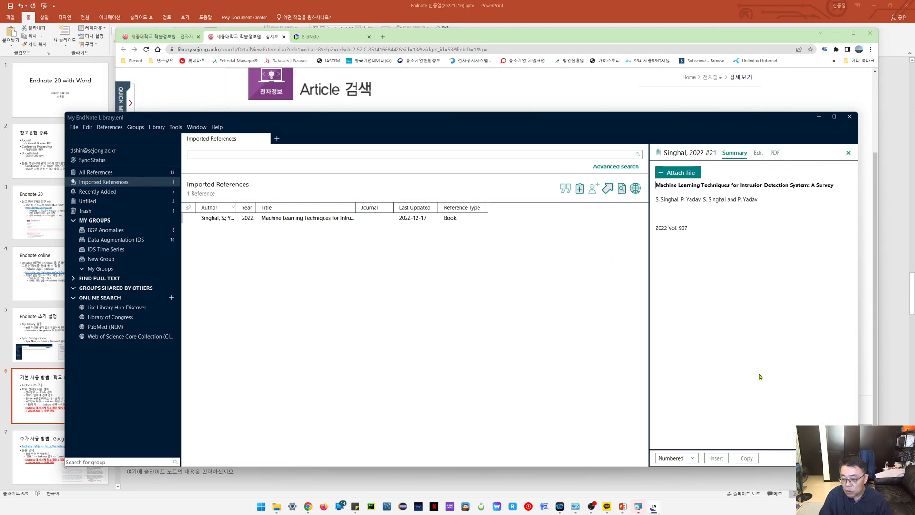
{"action": "left_click", "coordinate": [691, 459]}
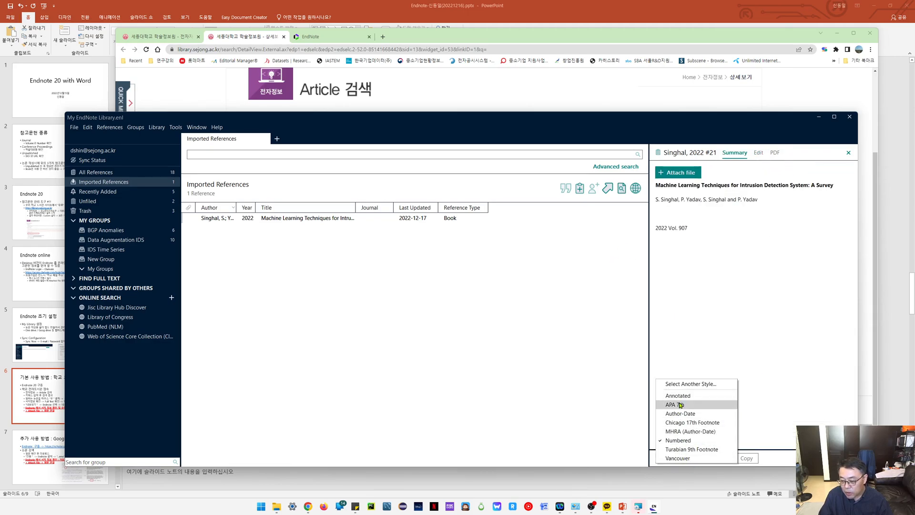
{"action": "left_click", "coordinate": [681, 405]}
{"action": "left_click", "coordinate": [681, 458]}
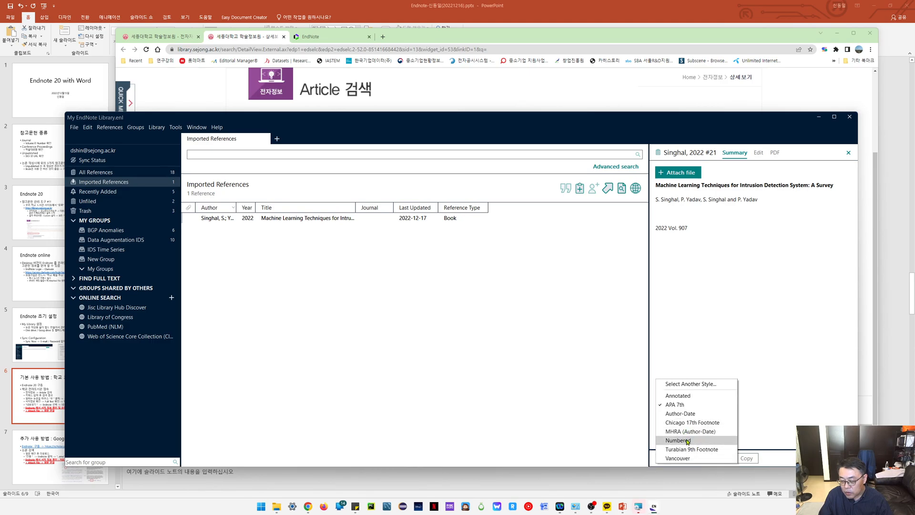
{"action": "left_click", "coordinate": [688, 441]}
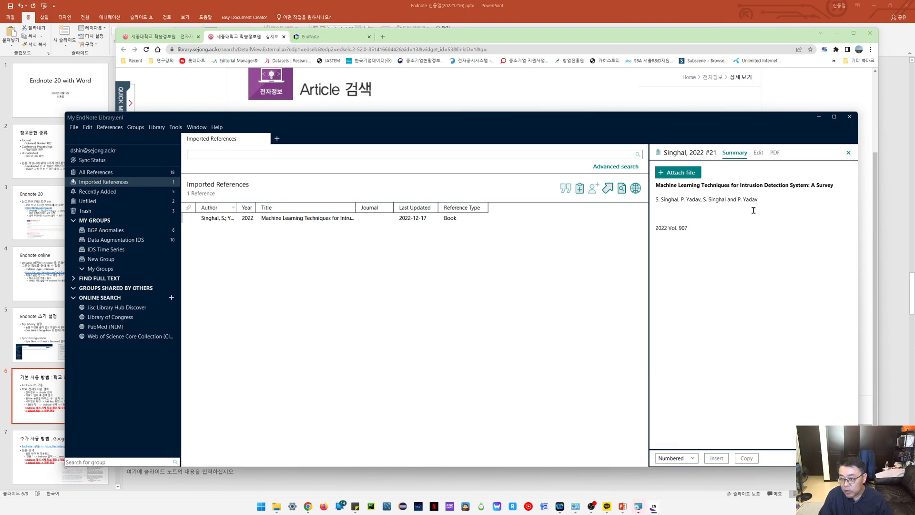
Return to the reference's editable fields and review the available reference types, keeping Book
{"action": "left_click", "coordinate": [757, 153]}
{"action": "scroll", "coordinate": [737, 277], "scroll_direction": "up", "scroll_amount": 5}
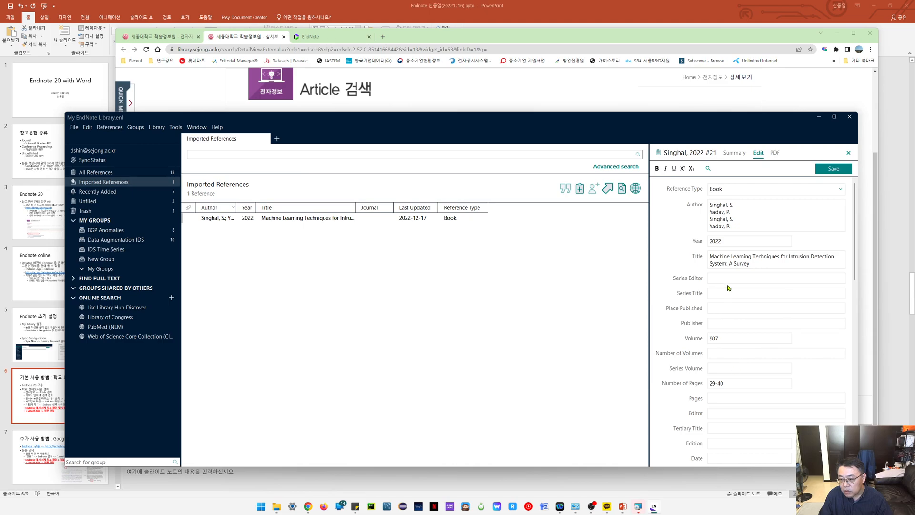
{"action": "left_click", "coordinate": [728, 293]}
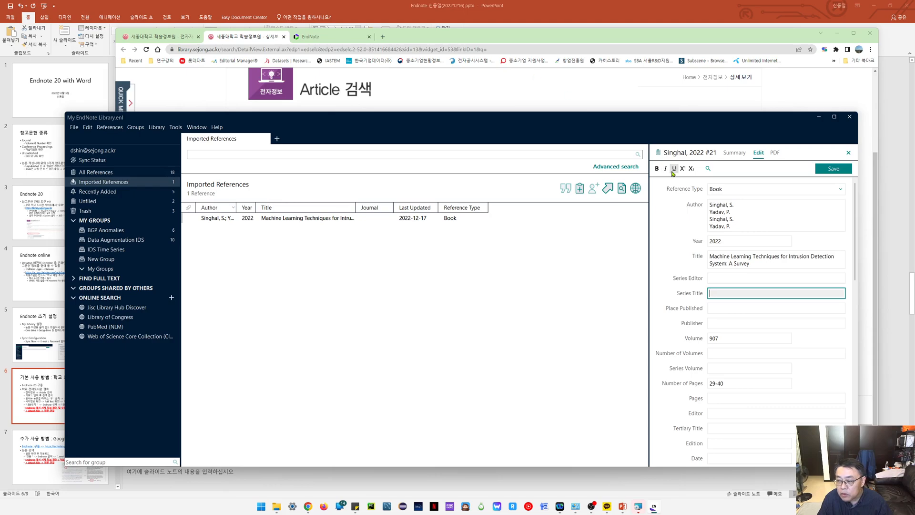
{"action": "left_click", "coordinate": [727, 190]}
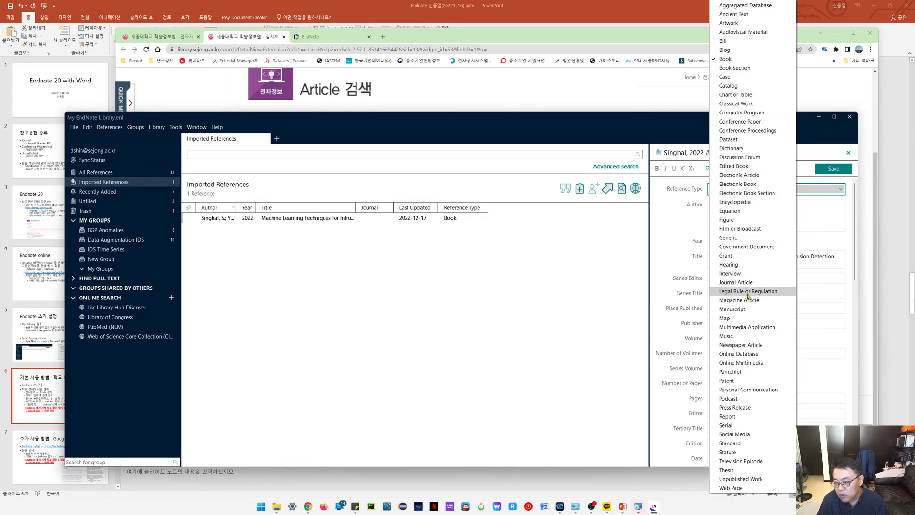
{"action": "left_click", "coordinate": [725, 59]}
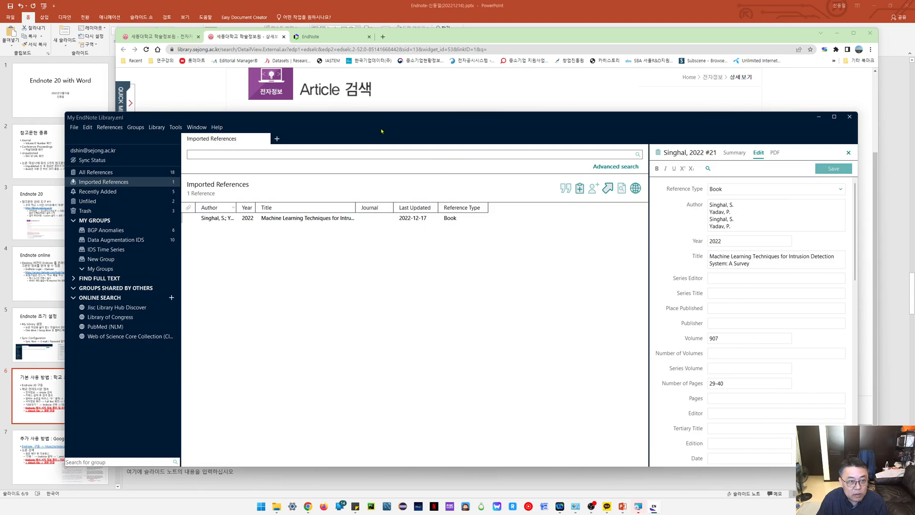
Copy the series name "Lecture Notes in Electrical Engineering" from the article's library record in the browser
{"action": "left_click", "coordinate": [430, 91]}
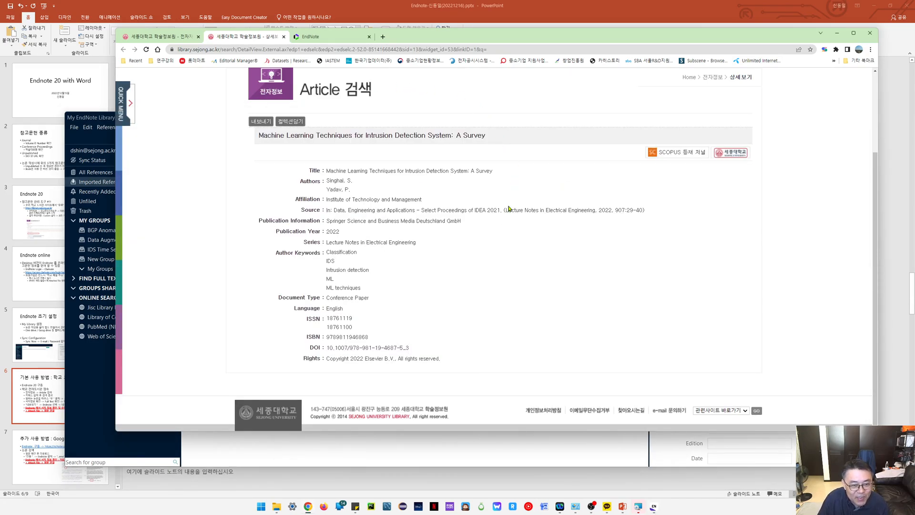
{"action": "left_click_drag", "start_coordinate": [328, 243], "coordinate": [431, 244]}
{"action": "left_click", "coordinate": [341, 243]}
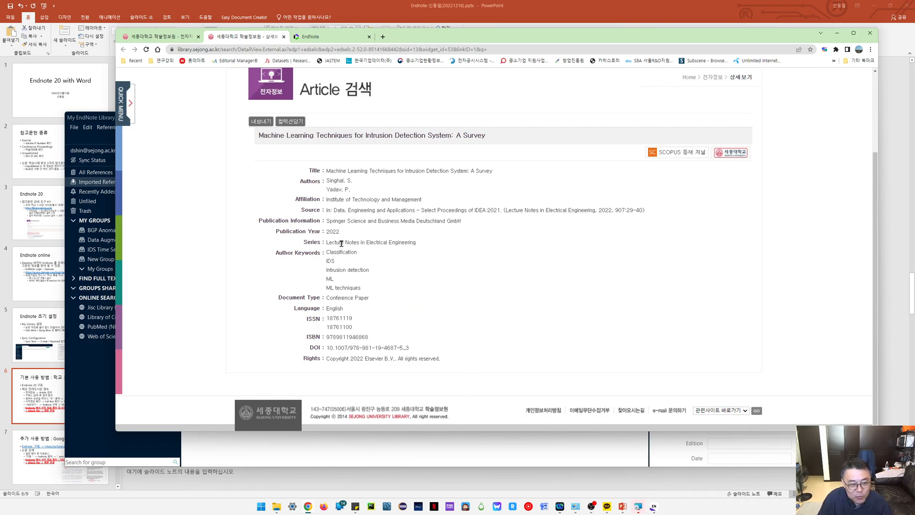
{"action": "left_click_drag", "start_coordinate": [327, 243], "coordinate": [436, 254]}
{"action": "left_click", "coordinate": [417, 308]}
{"action": "double_click", "coordinate": [417, 308]}
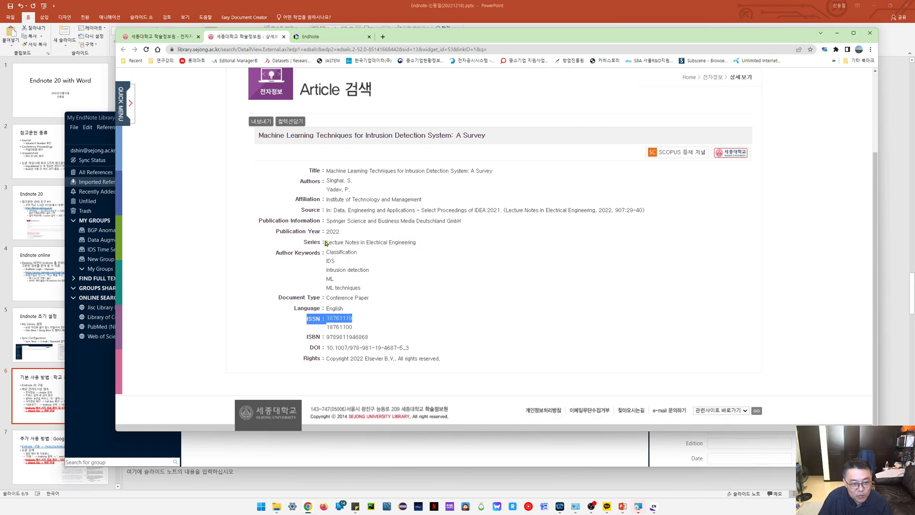
{"action": "left_click_drag", "start_coordinate": [327, 243], "coordinate": [417, 246]}
{"action": "key", "text": "ctrl+c"}
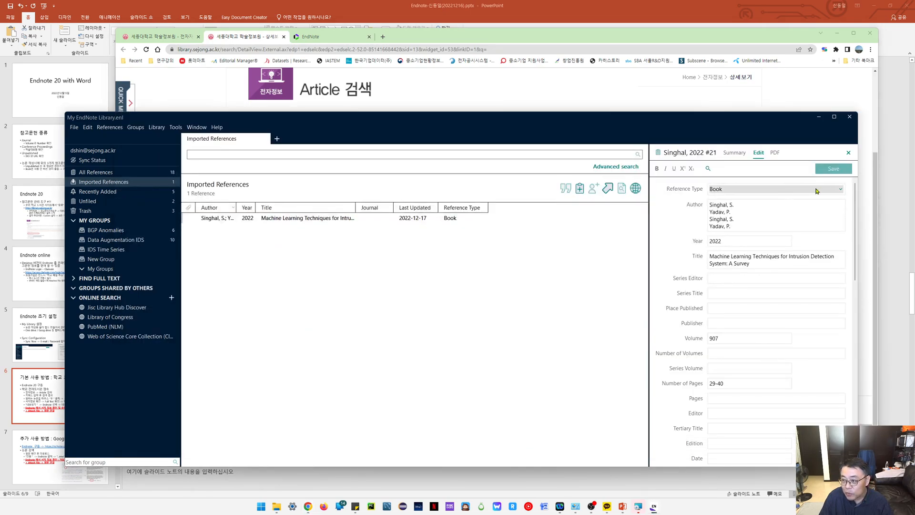
In EndNote, set the reference type to Journal Article, enter "Lecture Notes in Electrical Engineering" as the Journal, save, and check the summary
{"action": "left_click", "coordinate": [802, 188]}
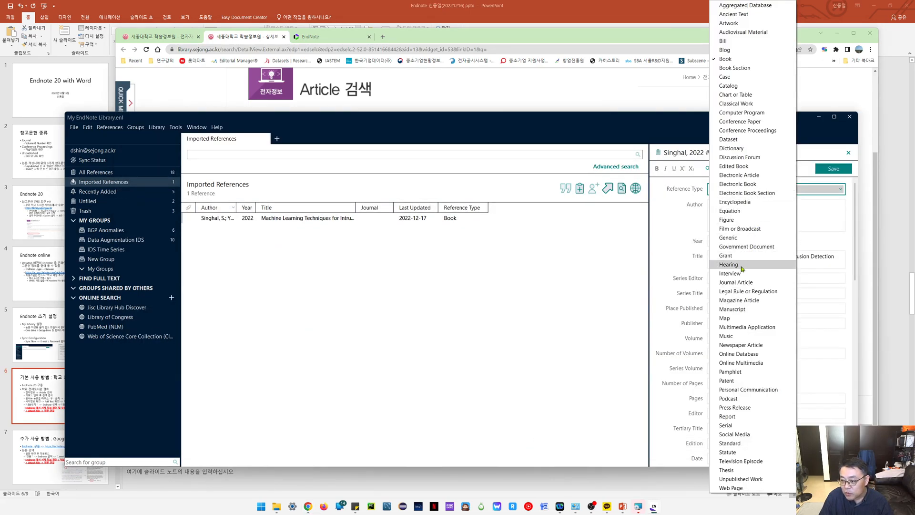
{"action": "left_click", "coordinate": [736, 283]}
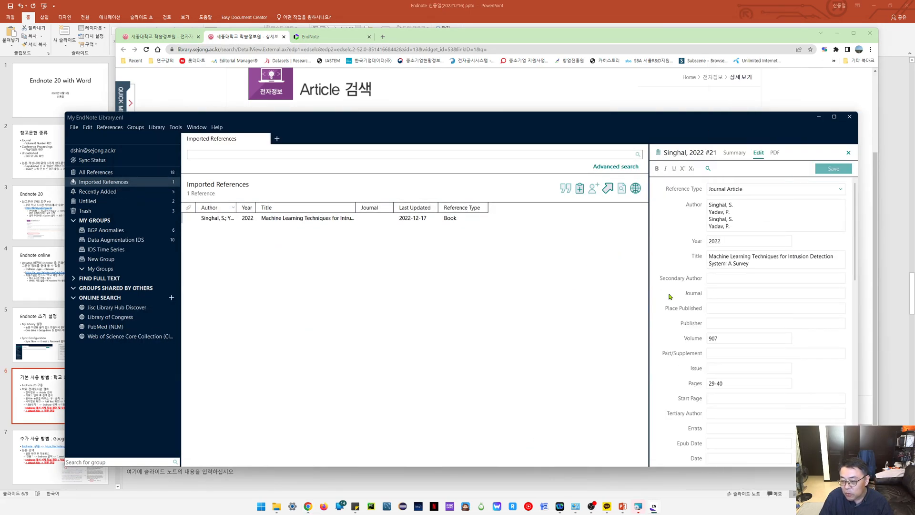
{"action": "left_click", "coordinate": [720, 295]}
{"action": "key", "text": "ctrl+v"}
{"action": "key", "text": "ctrl+s"}
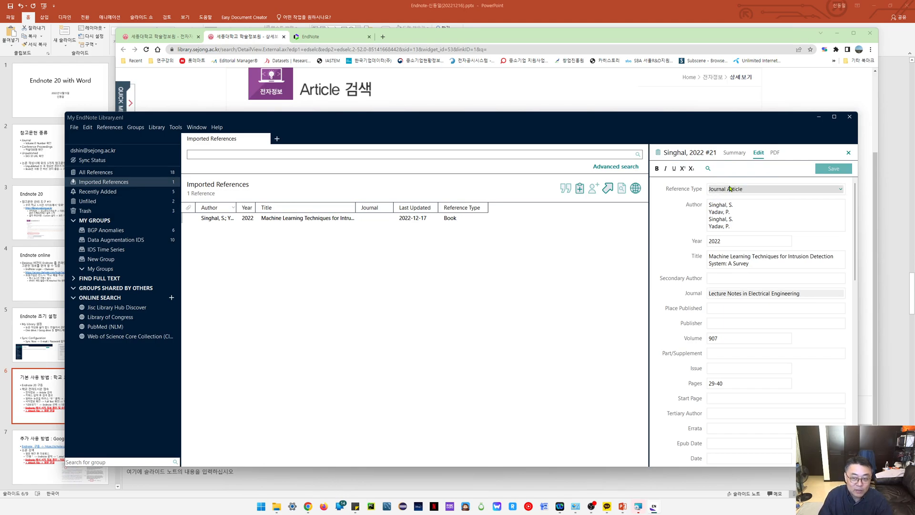
{"action": "left_click", "coordinate": [730, 155]}
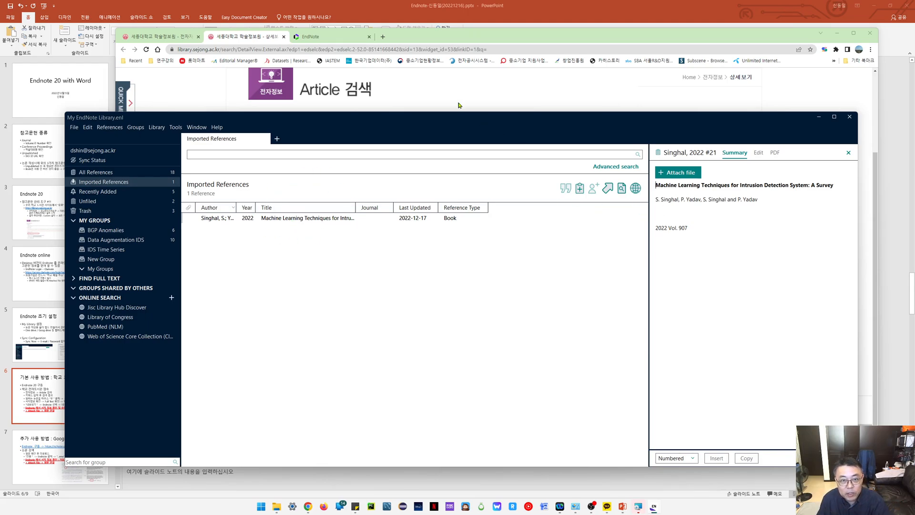
Check the article's full-text options through the Sejong University link in its library record
{"action": "left_click", "coordinate": [464, 86]}
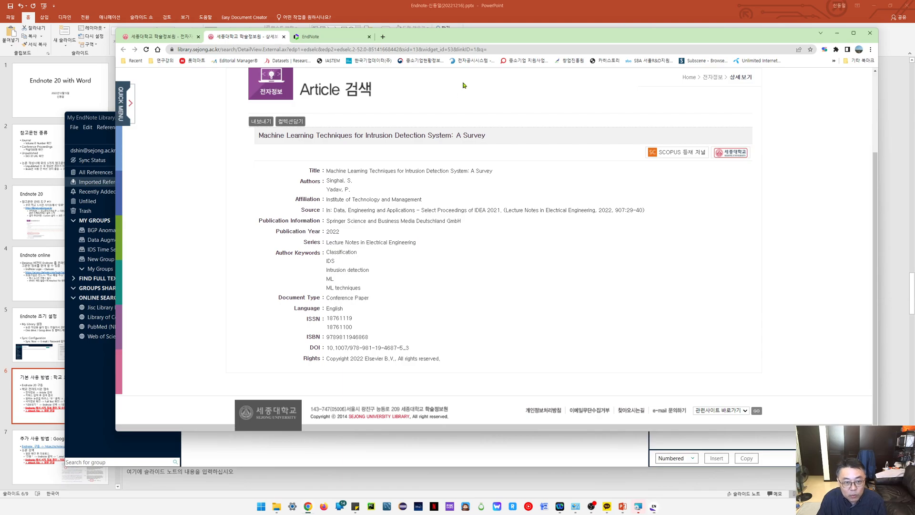
{"action": "left_click", "coordinate": [729, 156]}
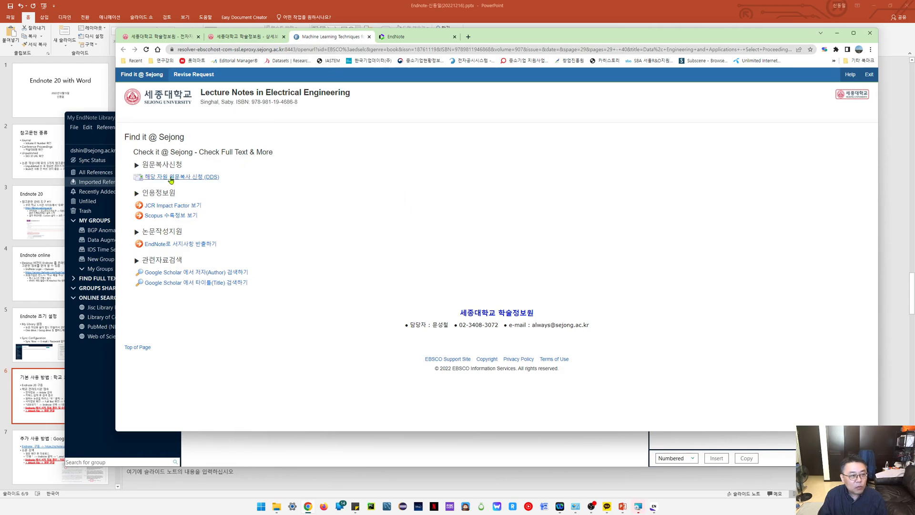
{"action": "left_click", "coordinate": [271, 39]}
Try to download the article from its Scopus record and open the page of the Scopus Document Download Manager extension
{"action": "left_click", "coordinate": [656, 152]}
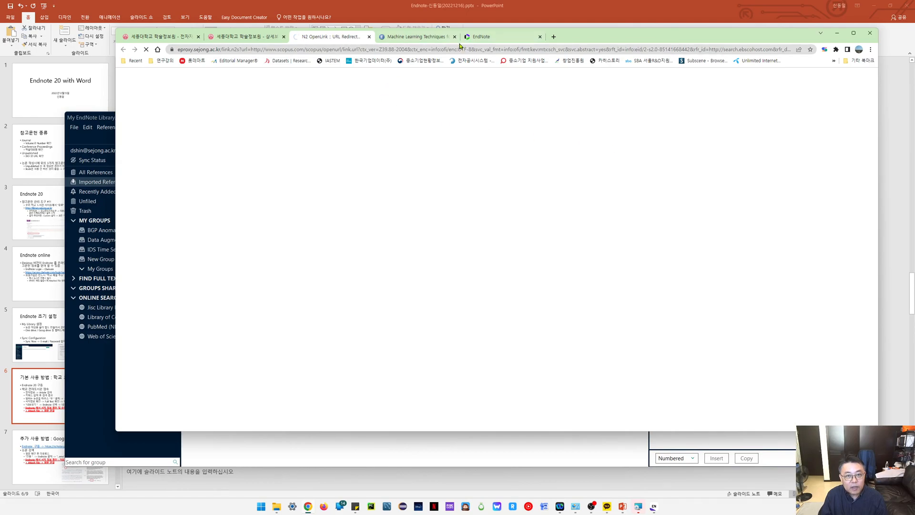
{"action": "left_click", "coordinate": [454, 37]}
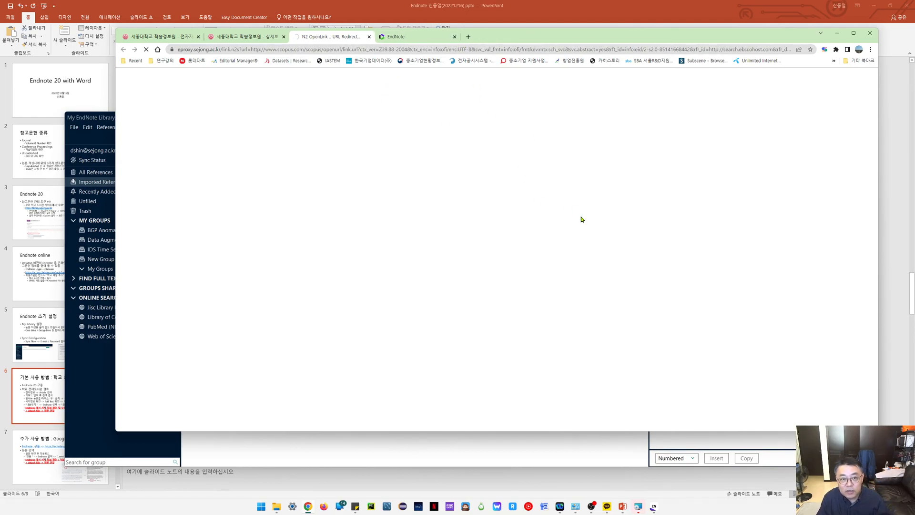
{"action": "left_click", "coordinate": [257, 38]}
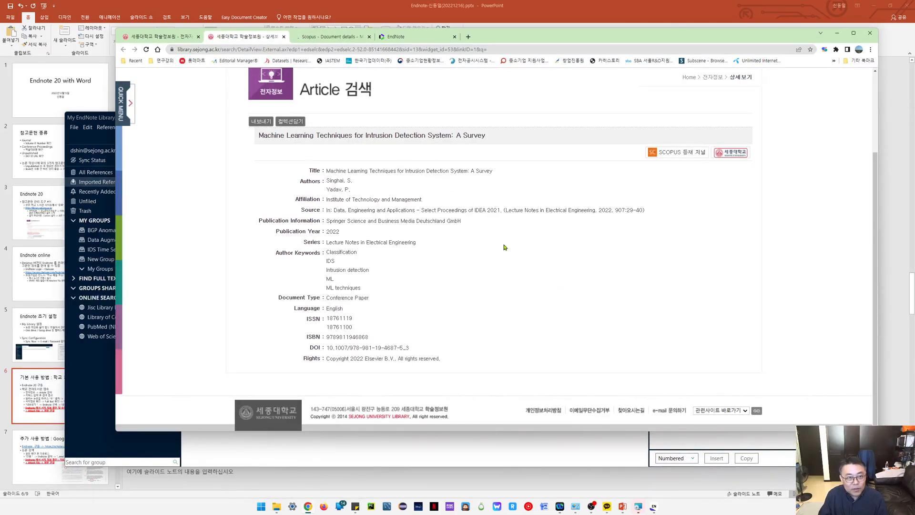
{"action": "left_click", "coordinate": [284, 37]}
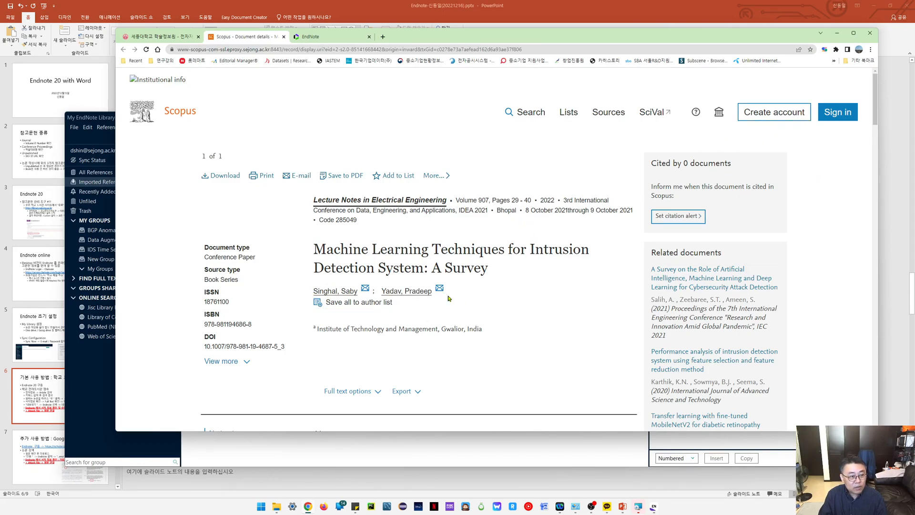
{"action": "left_click", "coordinate": [224, 175]}
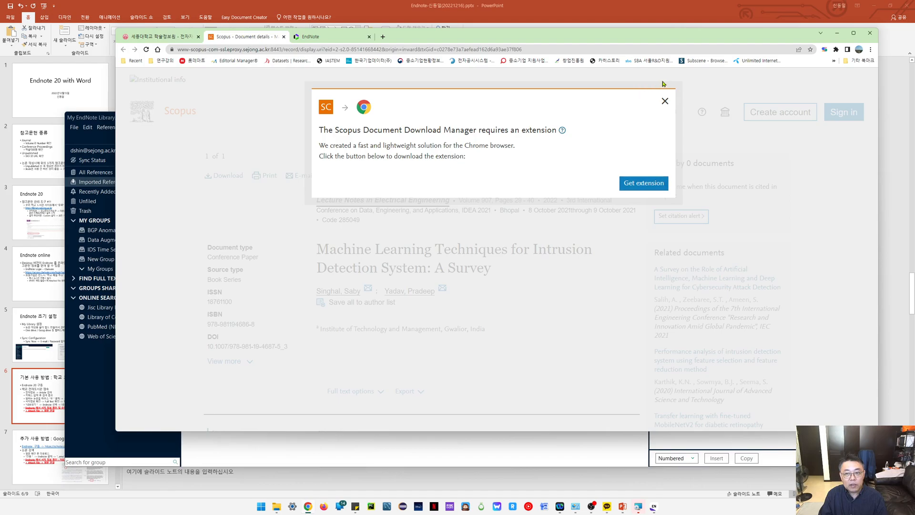
{"action": "left_click", "coordinate": [658, 188]}
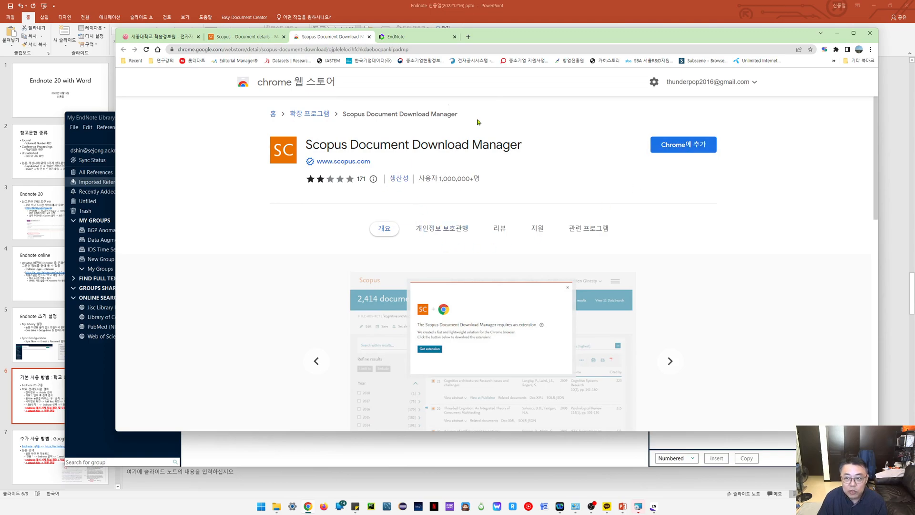
Return to the library's article search and search all text for "intrusion detection machine learning"
{"action": "left_click", "coordinate": [183, 37]}
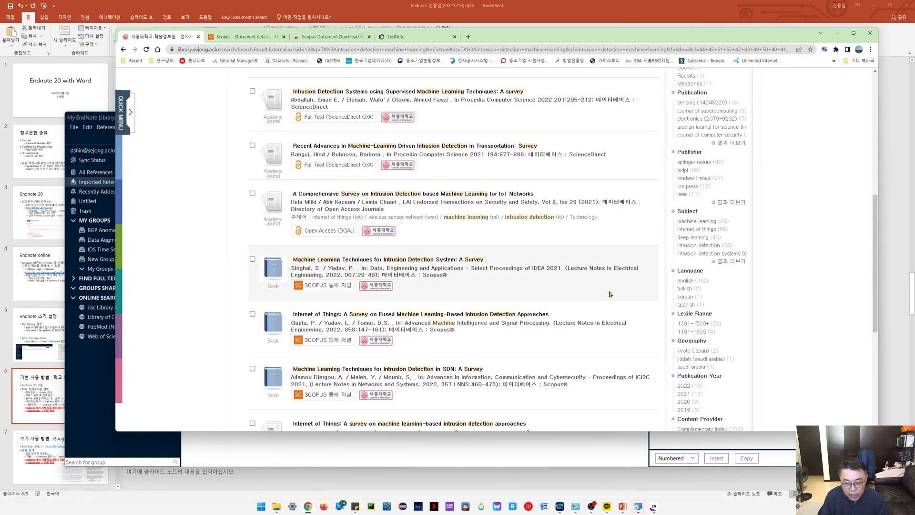
{"action": "scroll", "coordinate": [602, 312], "scroll_direction": "up", "scroll_amount": 5}
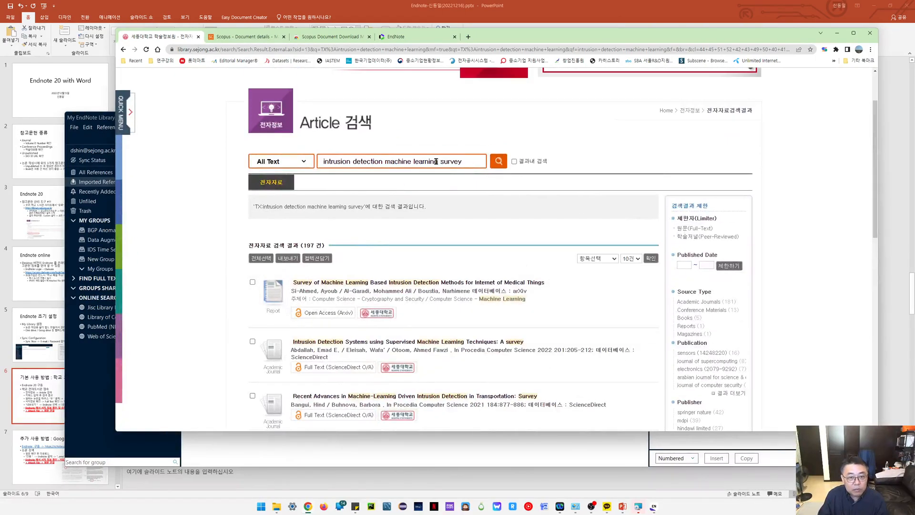
{"action": "left_click_drag", "start_coordinate": [441, 161], "coordinate": [528, 168]}
{"action": "key", "text": "BackSpace"}
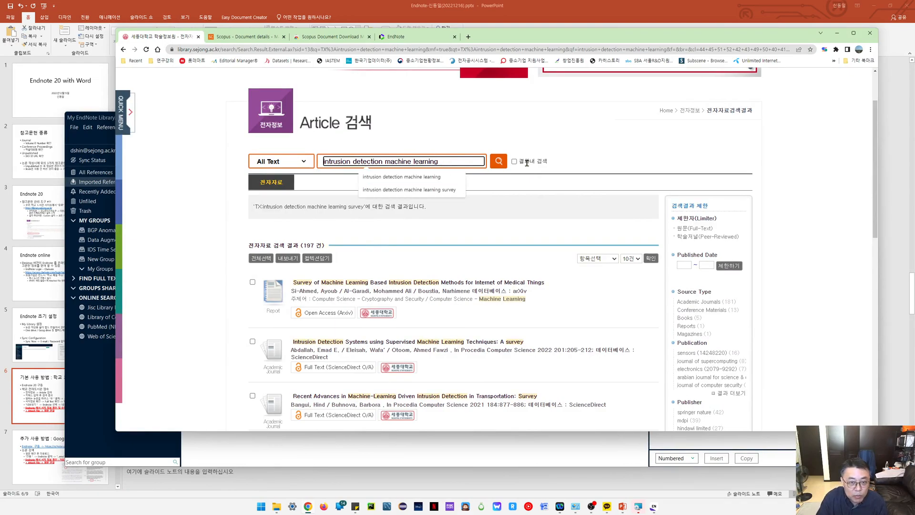
{"action": "left_click", "coordinate": [498, 162]}
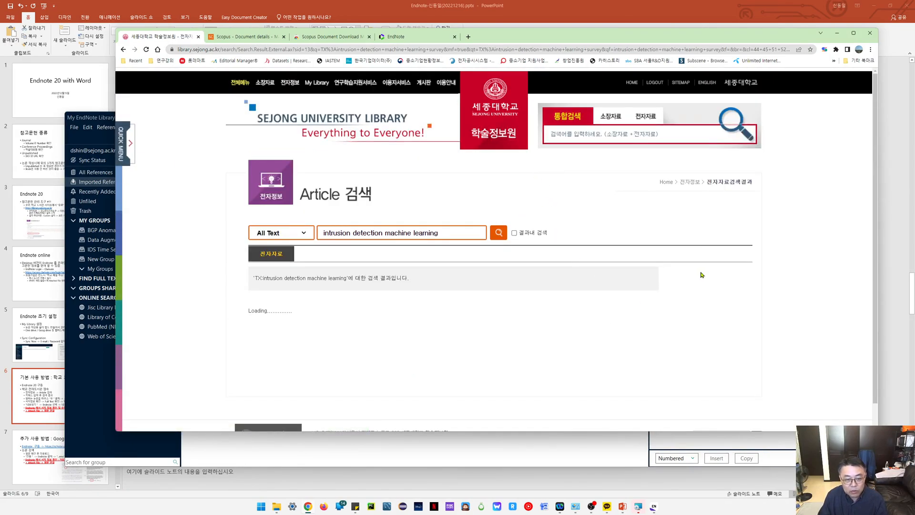
Open the record of "Improved Preprocessing for Machine Learning Intrusion Detection in IEEE 802.11" in a new browser tab
{"action": "scroll", "coordinate": [463, 327], "scroll_direction": "down", "scroll_amount": 2}
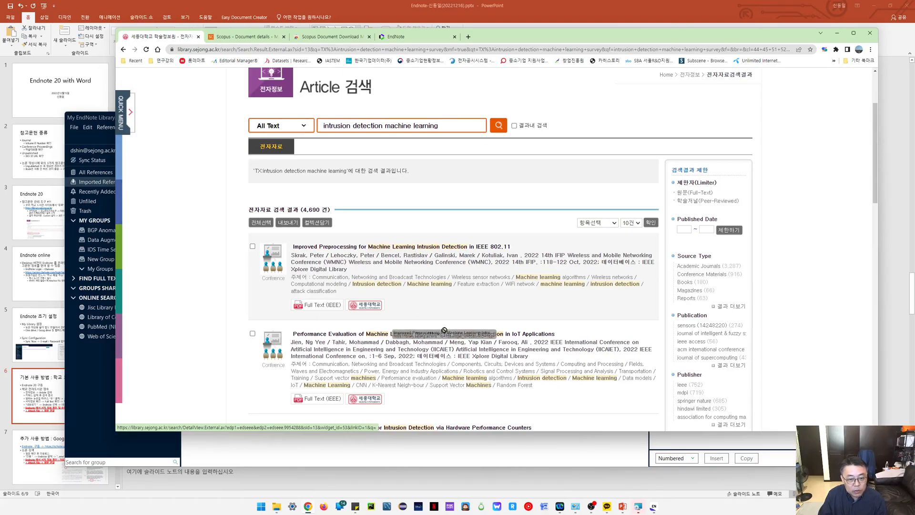
{"action": "right_click", "coordinate": [439, 248]}
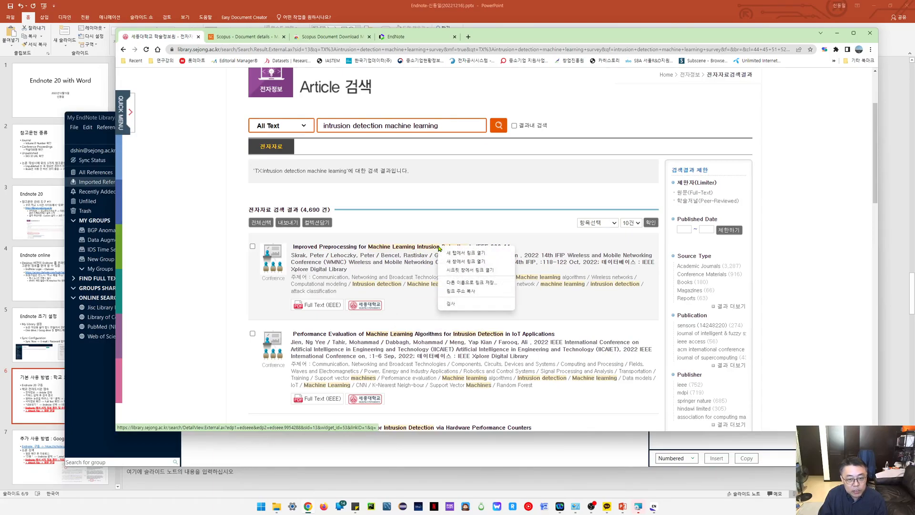
{"action": "left_click", "coordinate": [467, 253]}
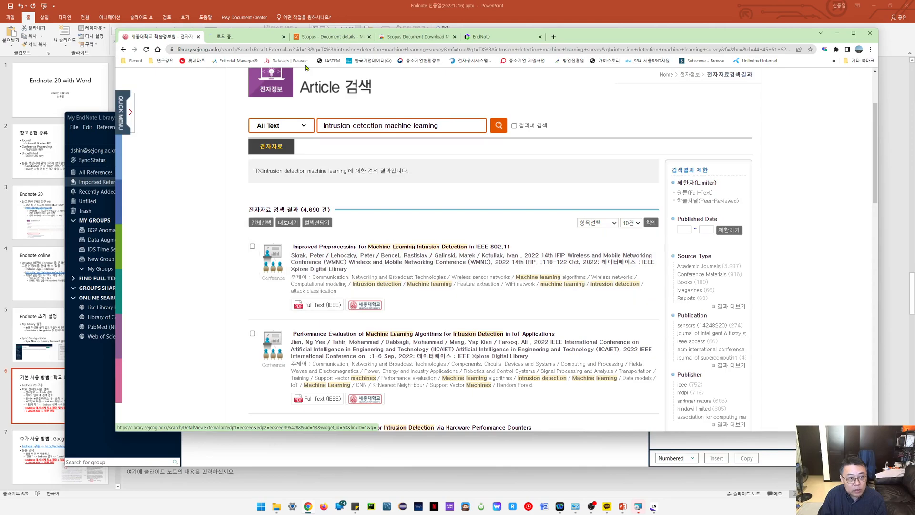
{"action": "left_click", "coordinate": [242, 36]}
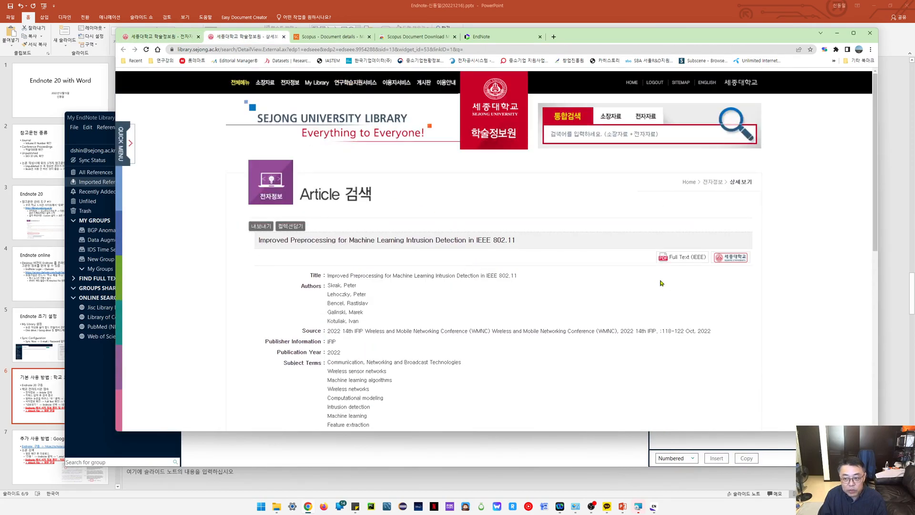
Export the article record in EndNote format, import the downloaded file into EndNote, and open the new reference's editable fields
{"action": "left_click", "coordinate": [261, 226]}
{"action": "left_click", "coordinate": [459, 291]}
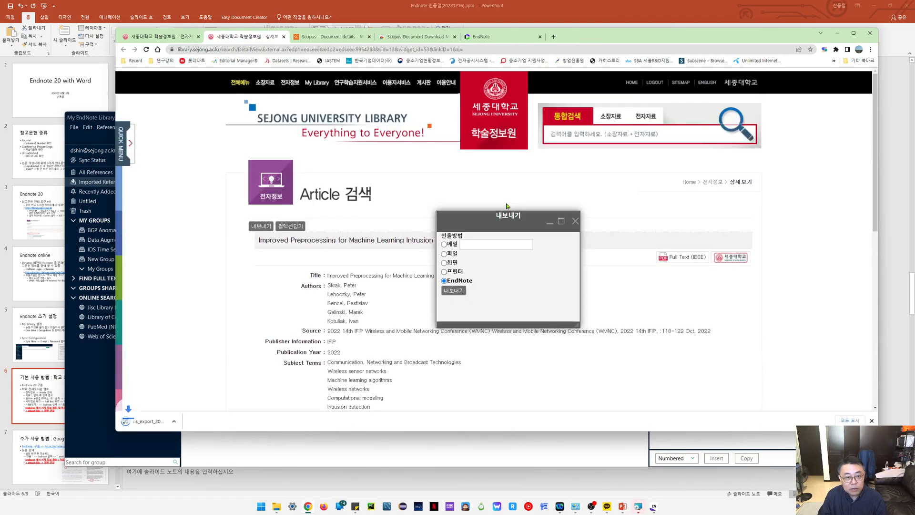
{"action": "left_click", "coordinate": [148, 421]}
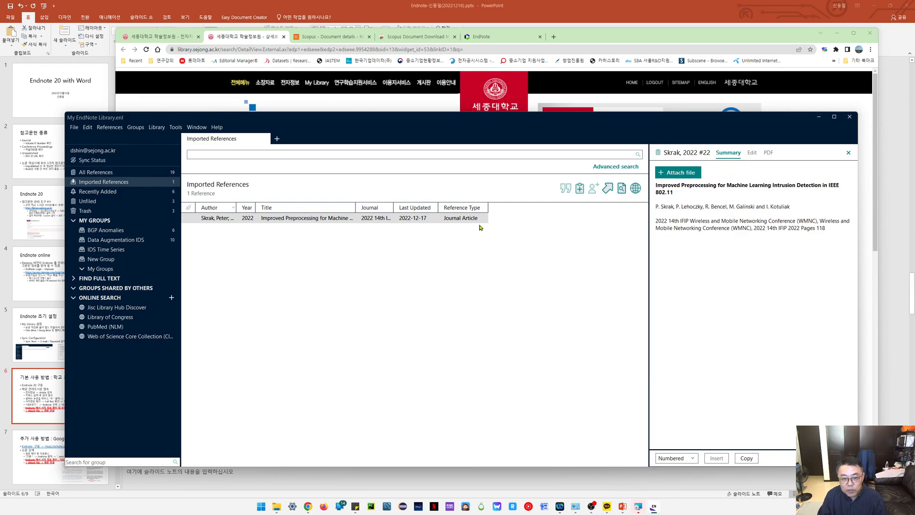
{"action": "left_click", "coordinate": [752, 153]}
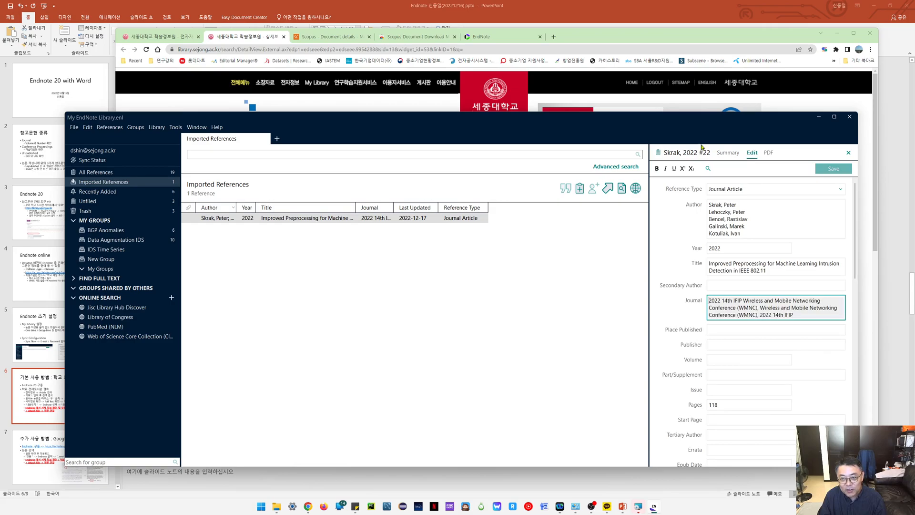
Close the export dialog on the library's article record and check the conference name in its source details
{"action": "left_click_drag", "start_coordinate": [539, 31], "coordinate": [538, 30]}
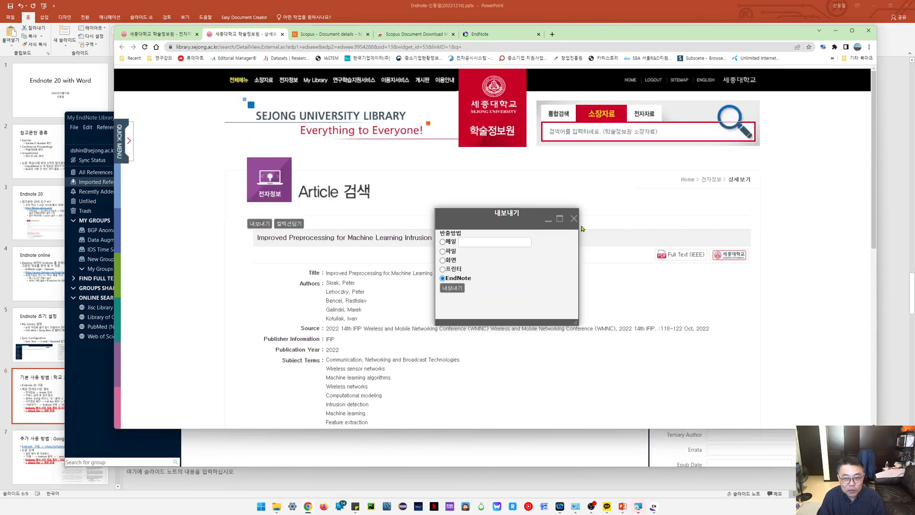
{"action": "left_click", "coordinate": [574, 220]}
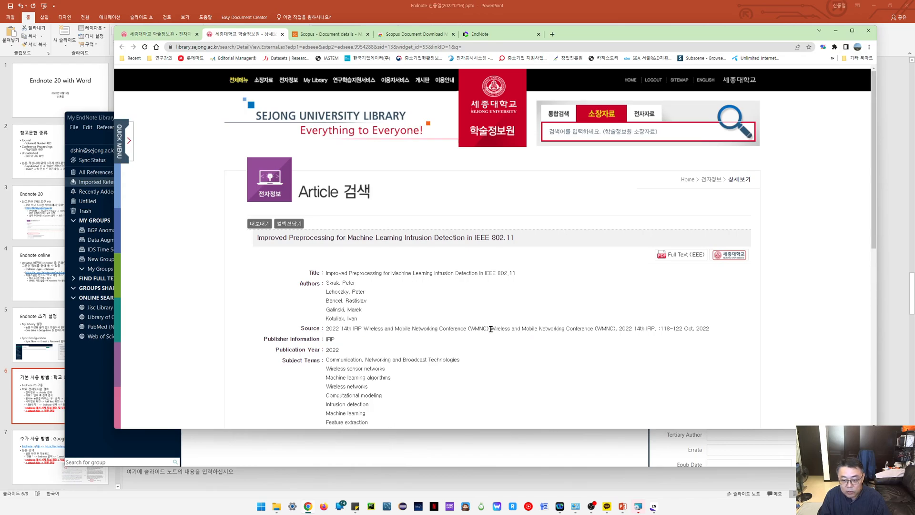
{"action": "left_click_drag", "start_coordinate": [491, 329], "coordinate": [493, 328]}
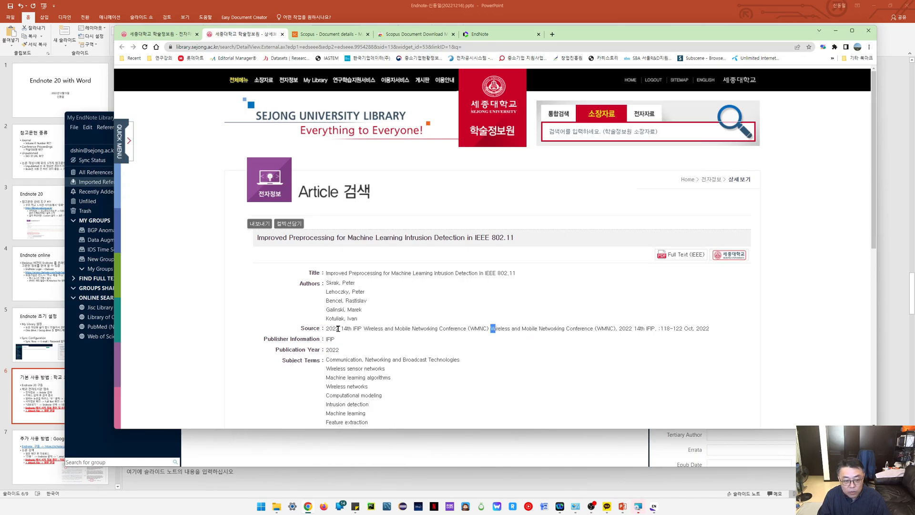
{"action": "left_click_drag", "start_coordinate": [340, 329], "coordinate": [489, 334]}
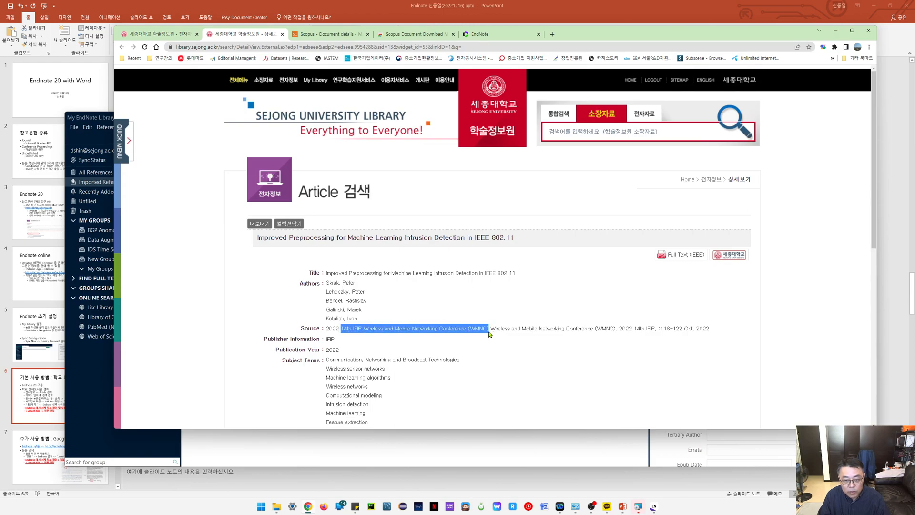
{"action": "left_click", "coordinate": [836, 30]}
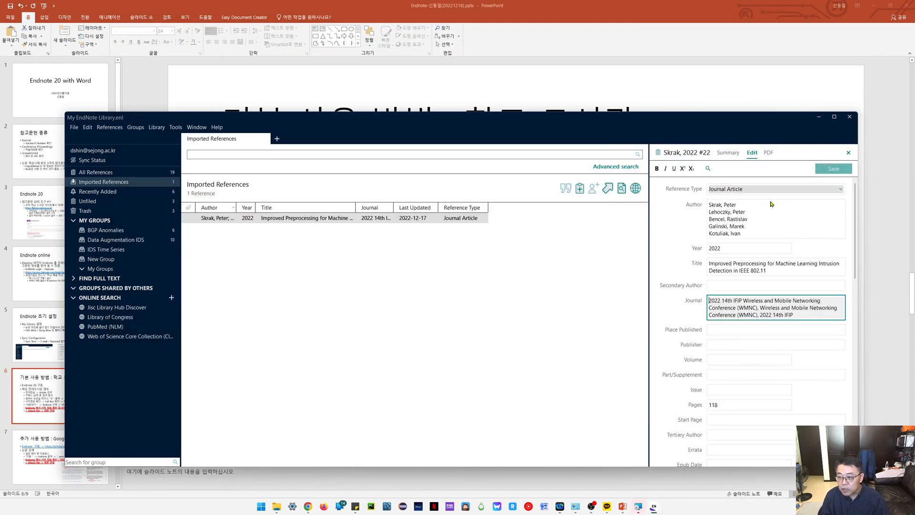
Change the reference to Conference Proceedings, shorten the conference name to "2022 14th IFIP Wireless and Mobile Networking Conference (WMNC)", and save
{"action": "left_click", "coordinate": [743, 194]}
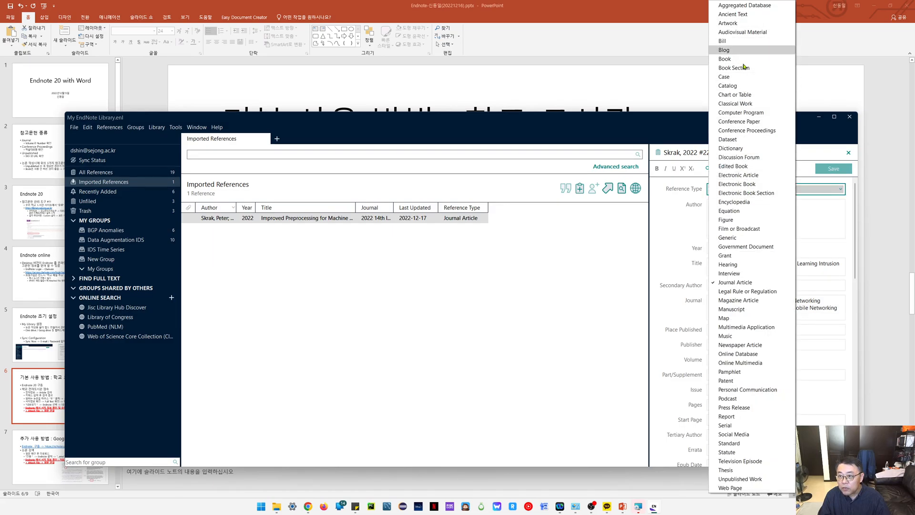
{"action": "left_click", "coordinate": [750, 131]}
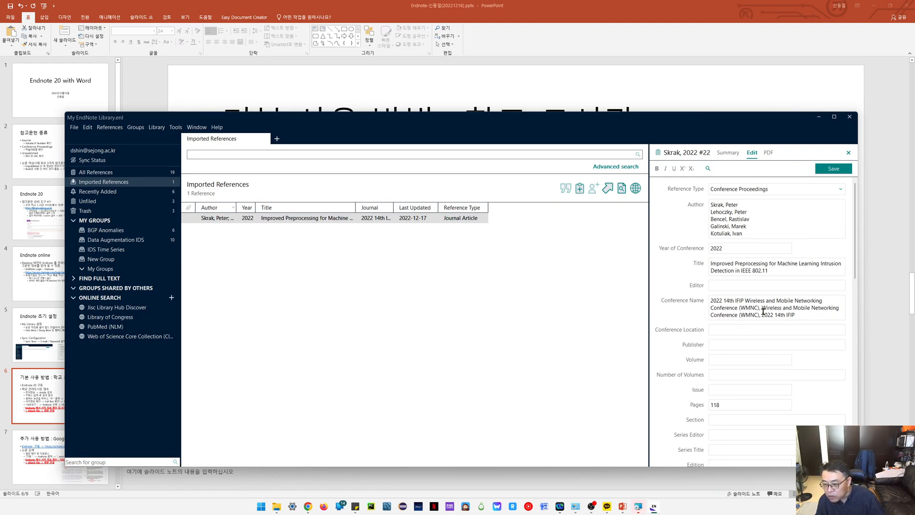
{"action": "left_click", "coordinate": [798, 317]}
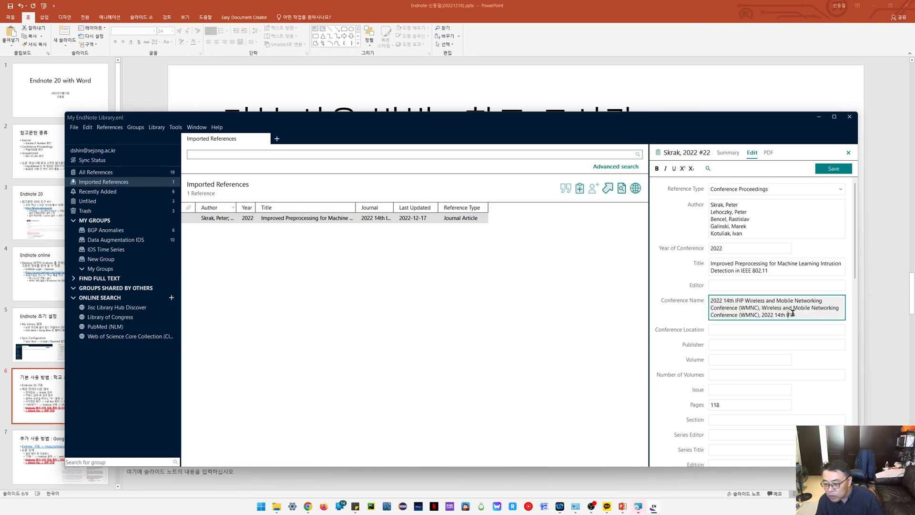
{"action": "left_click_drag", "start_coordinate": [761, 308], "coordinate": [696, 301]}
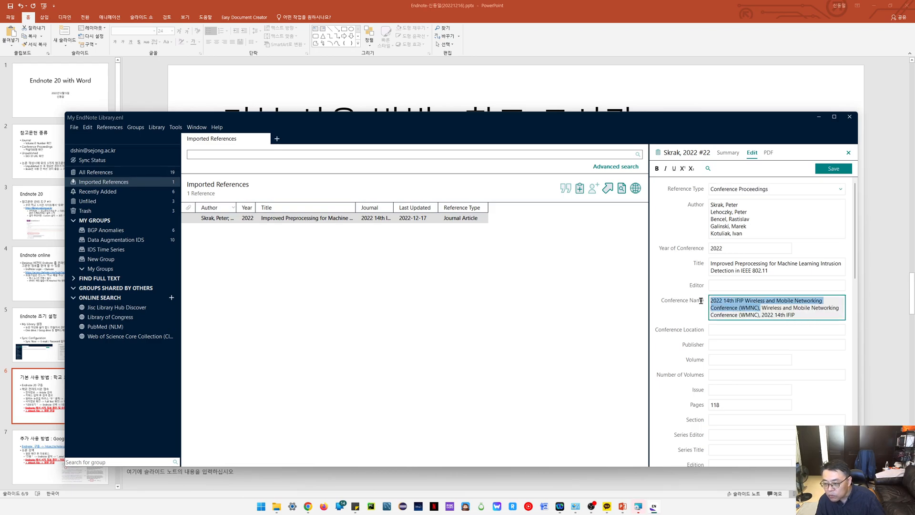
{"action": "left_click", "coordinate": [774, 316]}
{"action": "left_click_drag", "start_coordinate": [762, 307], "coordinate": [815, 319]}
{"action": "key", "text": "BackSpace"}
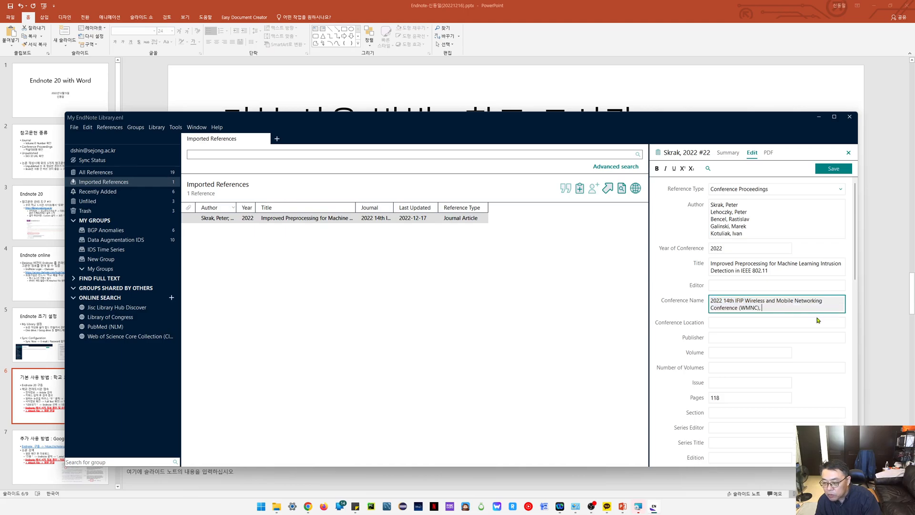
{"action": "left_click", "coordinate": [576, 343]}
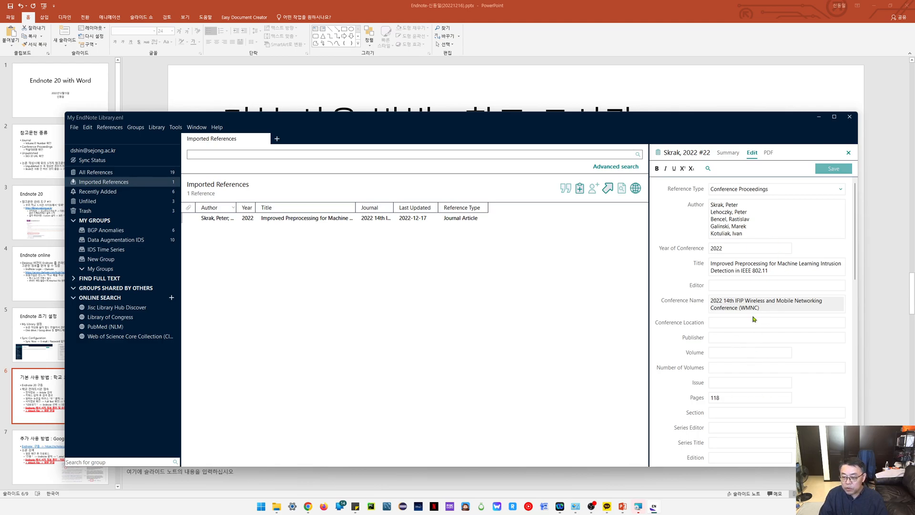
Review the remaining fields of the conference reference and view its summary
{"action": "scroll", "coordinate": [749, 395], "scroll_direction": "down", "scroll_amount": 2}
{"action": "scroll", "coordinate": [752, 388], "scroll_direction": "up", "scroll_amount": 2}
{"action": "scroll", "coordinate": [739, 310], "scroll_direction": "down", "scroll_amount": 5}
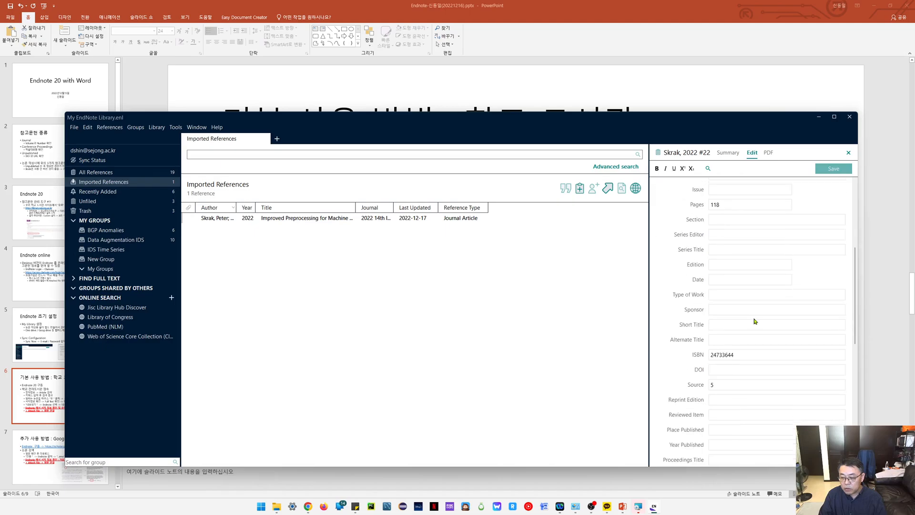
{"action": "scroll", "coordinate": [755, 314], "scroll_direction": "up", "scroll_amount": 5}
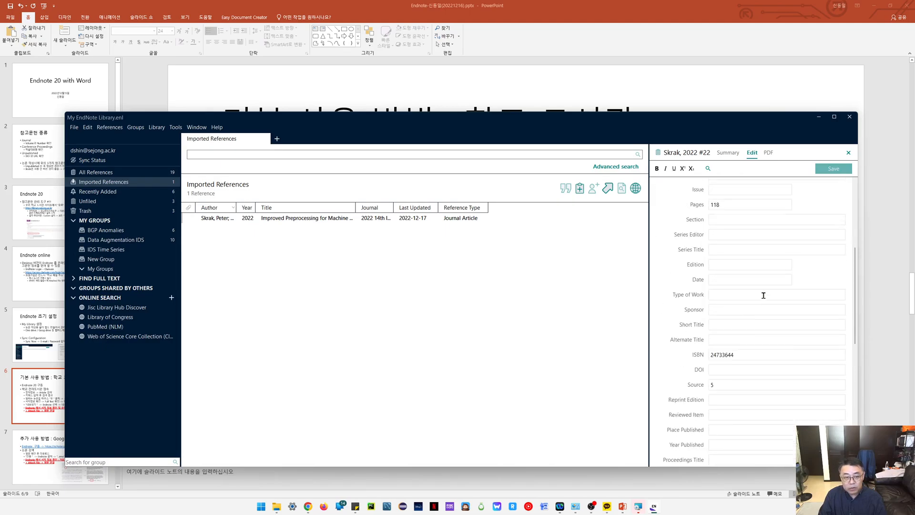
{"action": "scroll", "coordinate": [758, 296], "scroll_direction": "up", "scroll_amount": 1}
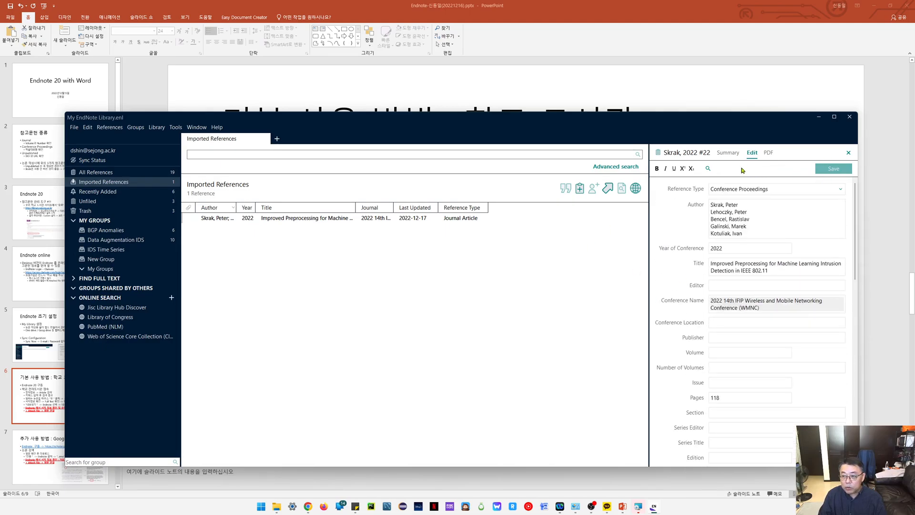
{"action": "left_click", "coordinate": [726, 153]}
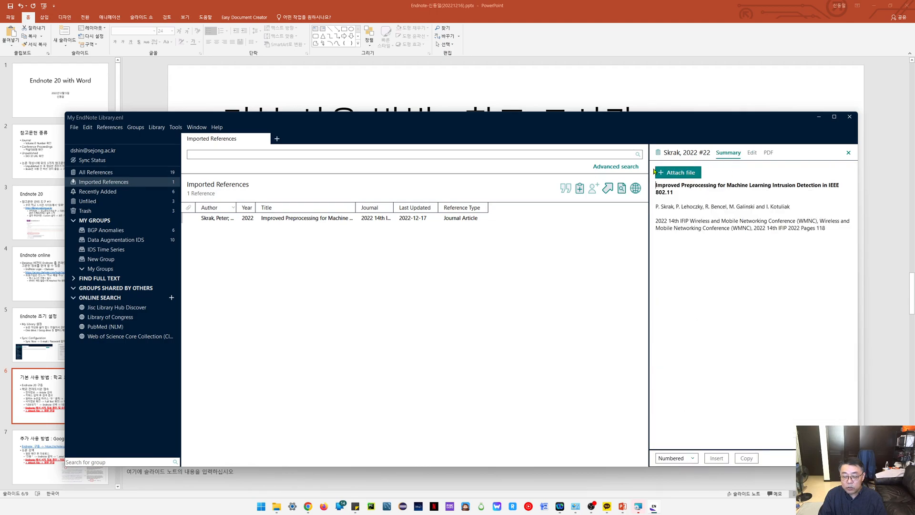
Open the article's IEEE full text from the library record and save its PDF in the ~My Library folder
{"action": "left_click", "coordinate": [308, 508]}
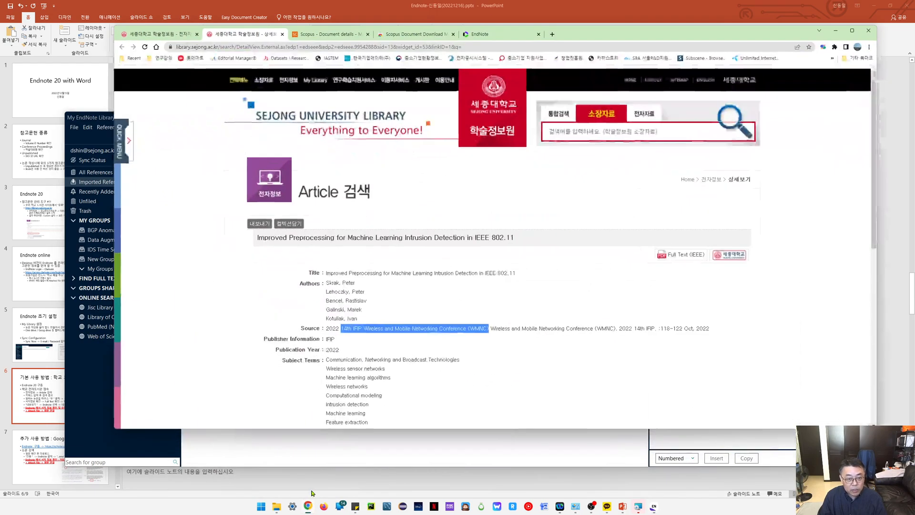
{"action": "left_click", "coordinate": [685, 255]}
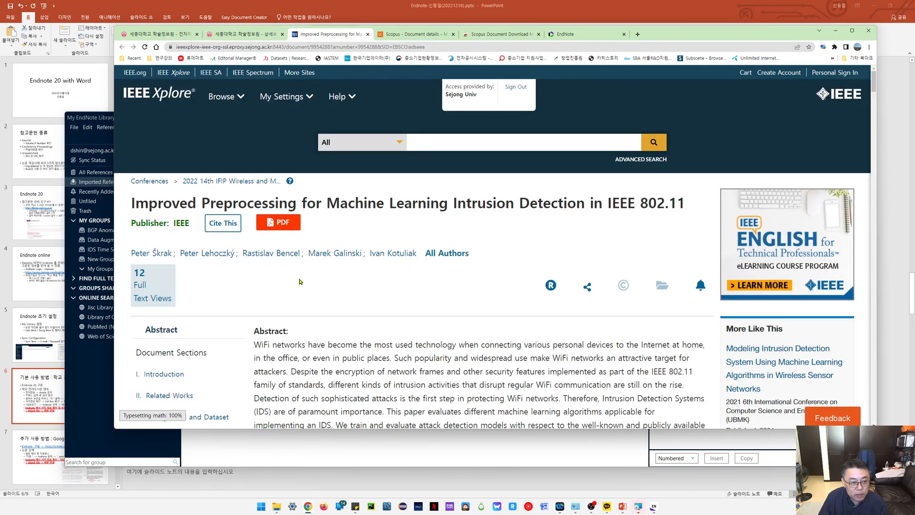
{"action": "left_click", "coordinate": [287, 224]}
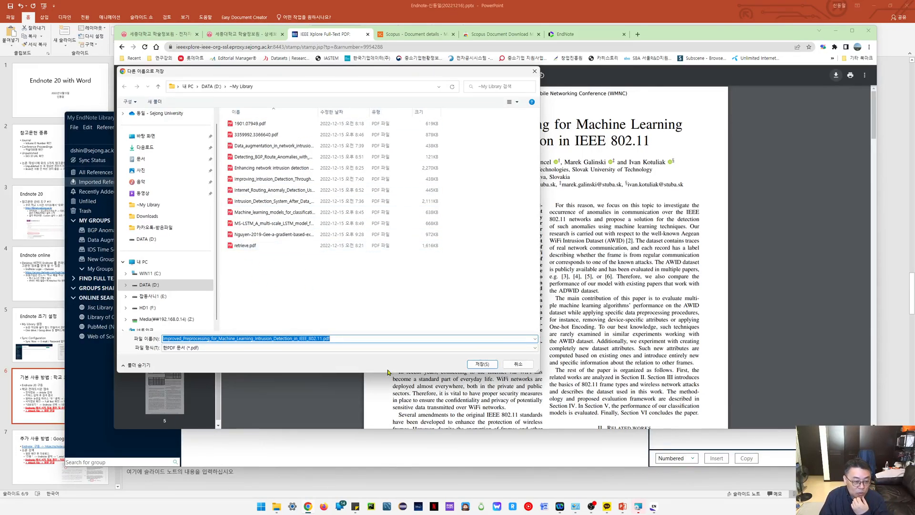
{"action": "left_click", "coordinate": [482, 364]}
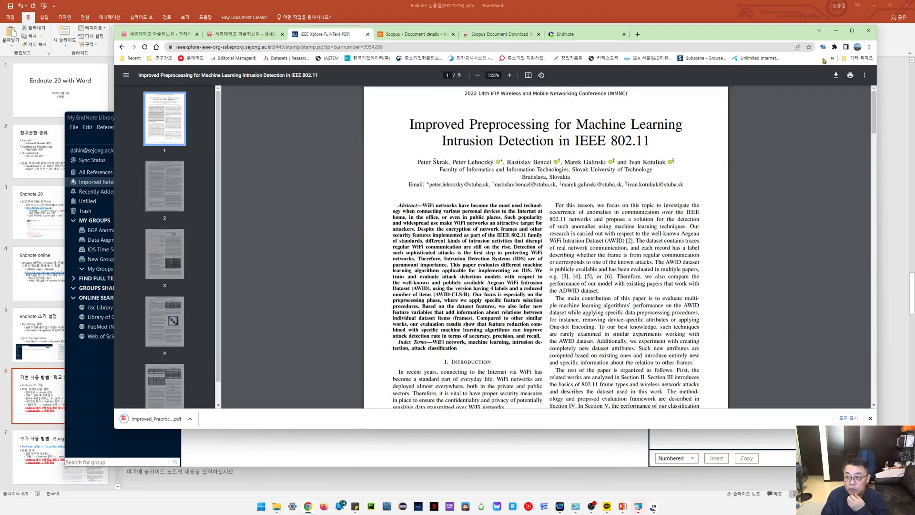
Return to EndNote and attach Improved_Preprocessing_for_Machine_Learning_Intrusion_Detection_in_IEEE_802.11.pdf to the imported reference
{"action": "left_click", "coordinate": [835, 31]}
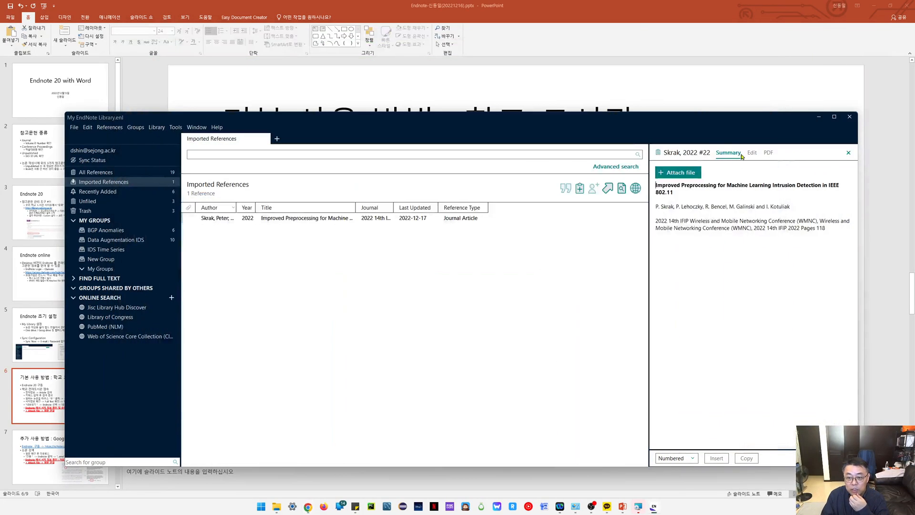
{"action": "left_click", "coordinate": [681, 173]}
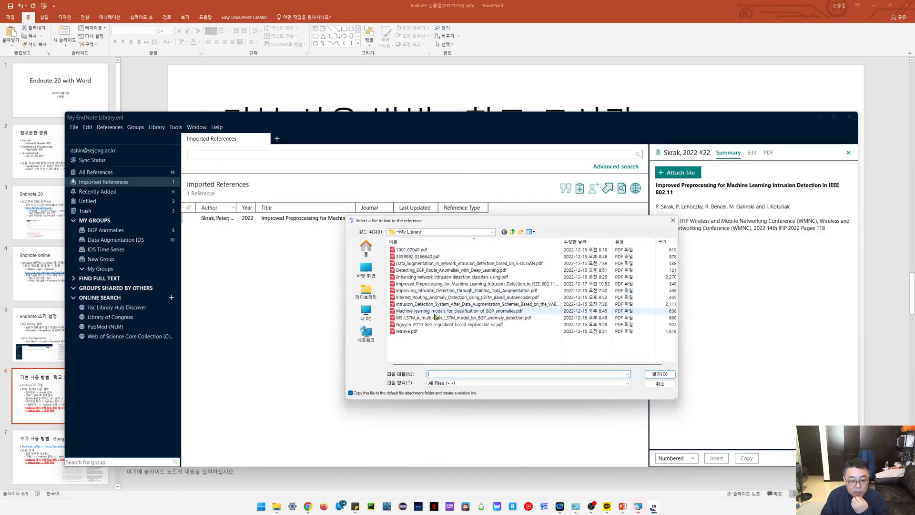
{"action": "left_click", "coordinate": [441, 285]}
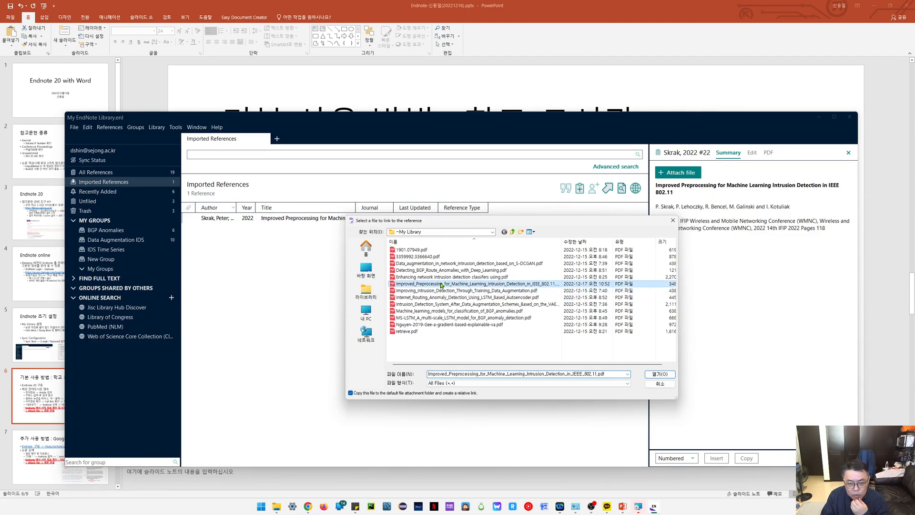
{"action": "left_click", "coordinate": [660, 375]}
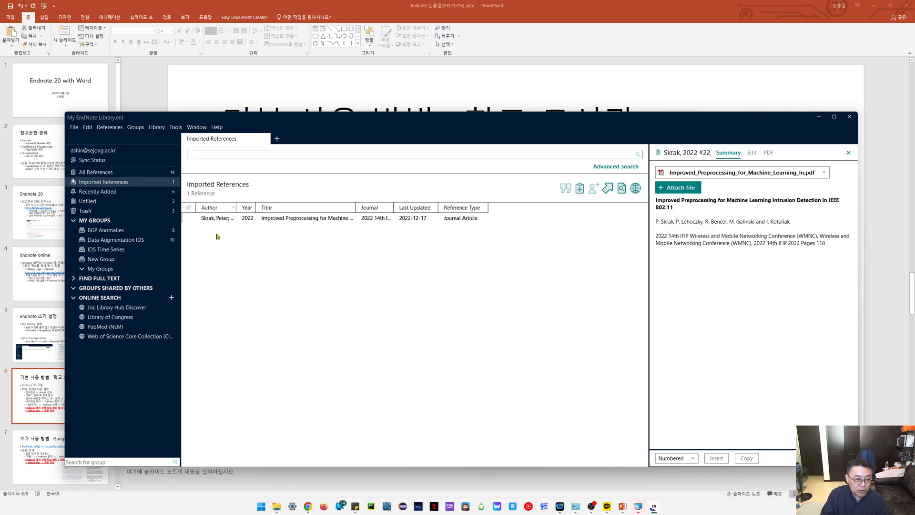
Sync the library with the online account and reopen the summary of the imported conference reference
{"action": "left_click", "coordinate": [88, 160]}
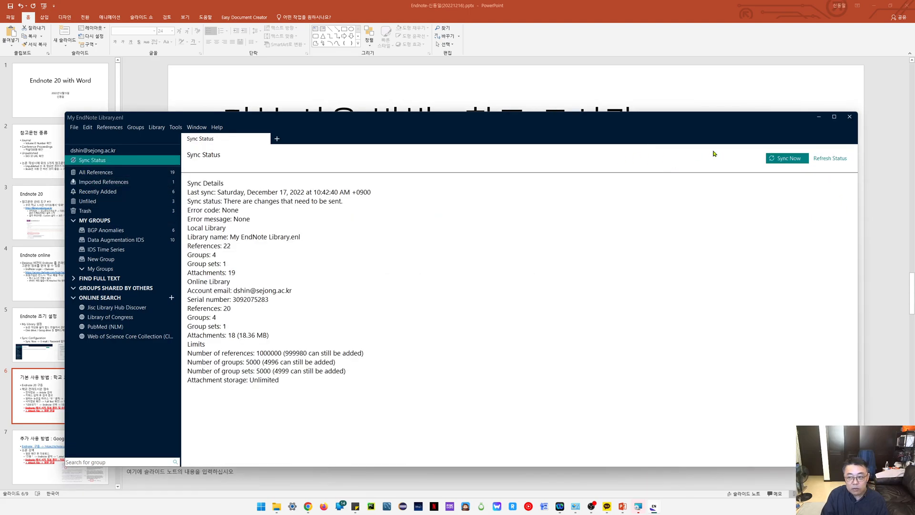
{"action": "left_click", "coordinate": [789, 159]}
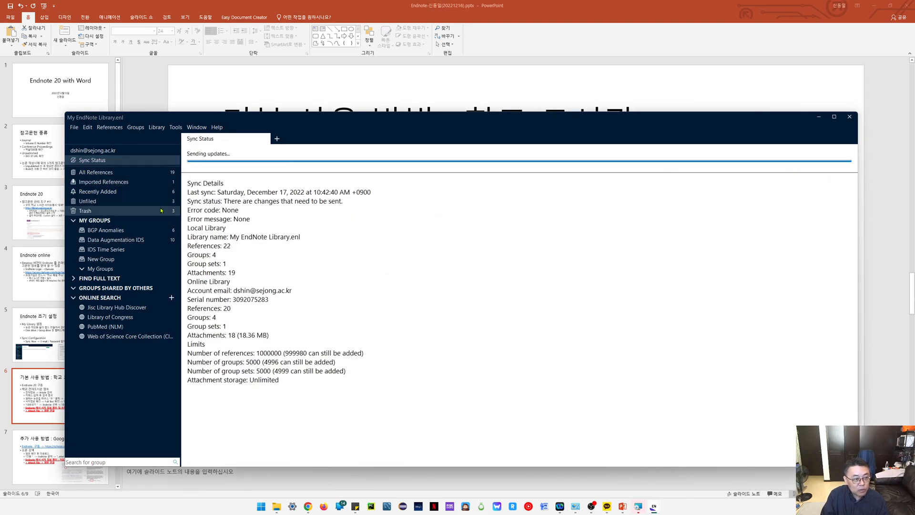
{"action": "left_click", "coordinate": [122, 183]}
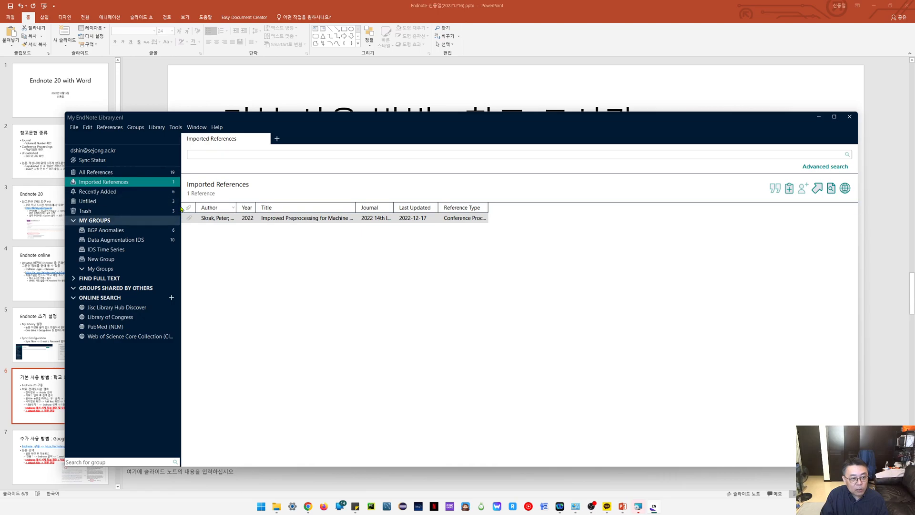
{"action": "left_click", "coordinate": [323, 220]}
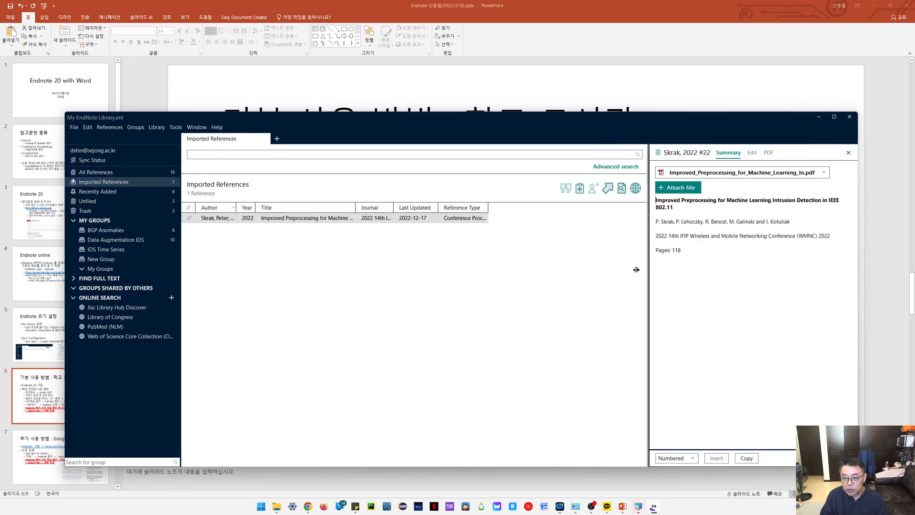
Maximize the EndNote window, display the reference's attached PDF, and widen its reading area
{"action": "left_click_drag", "start_coordinate": [636, 270], "coordinate": [542, 268]}
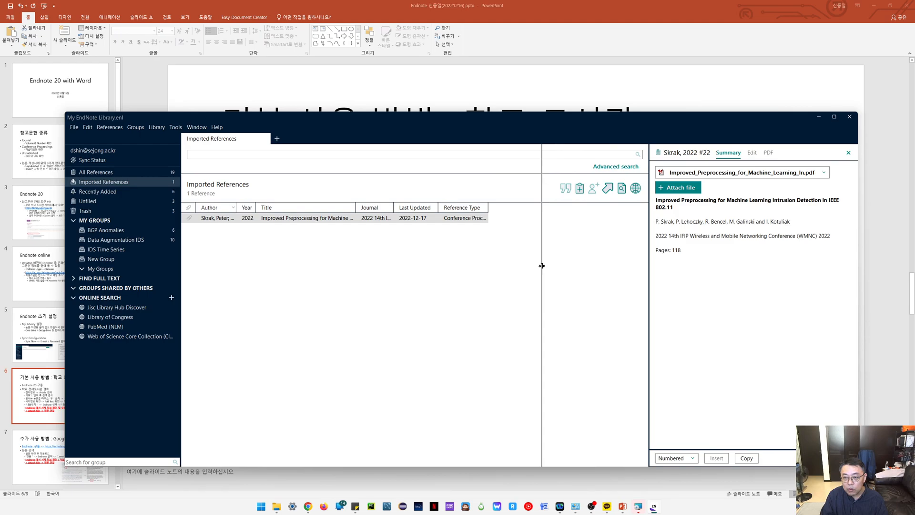
{"action": "left_click", "coordinate": [835, 117]}
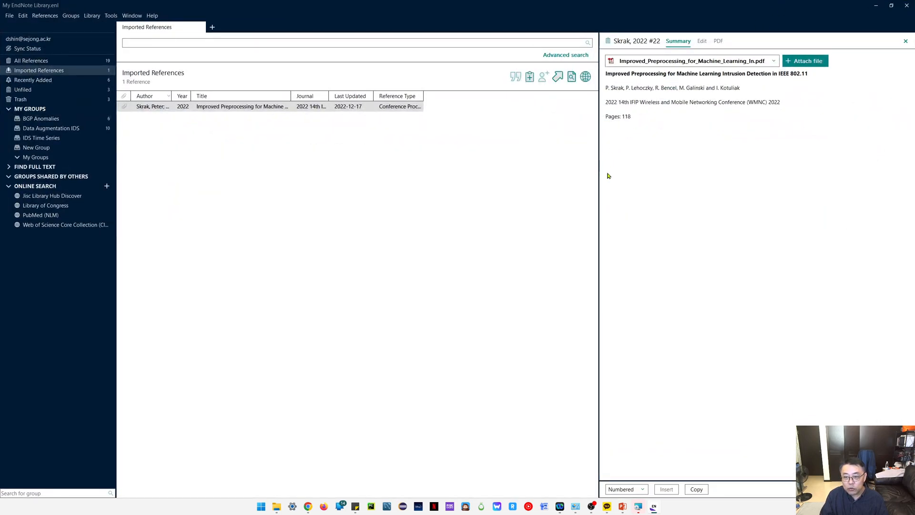
{"action": "left_click", "coordinate": [719, 41]}
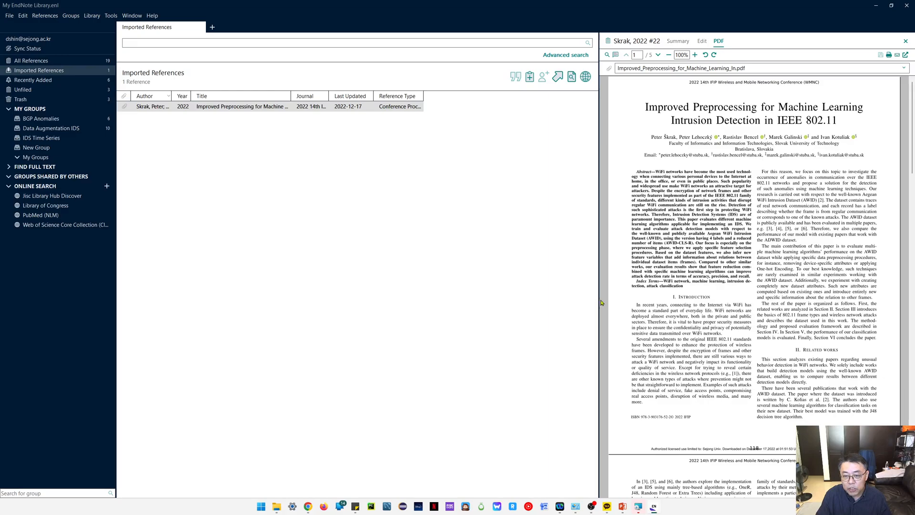
{"action": "left_click_drag", "start_coordinate": [598, 295], "coordinate": [462, 301]}
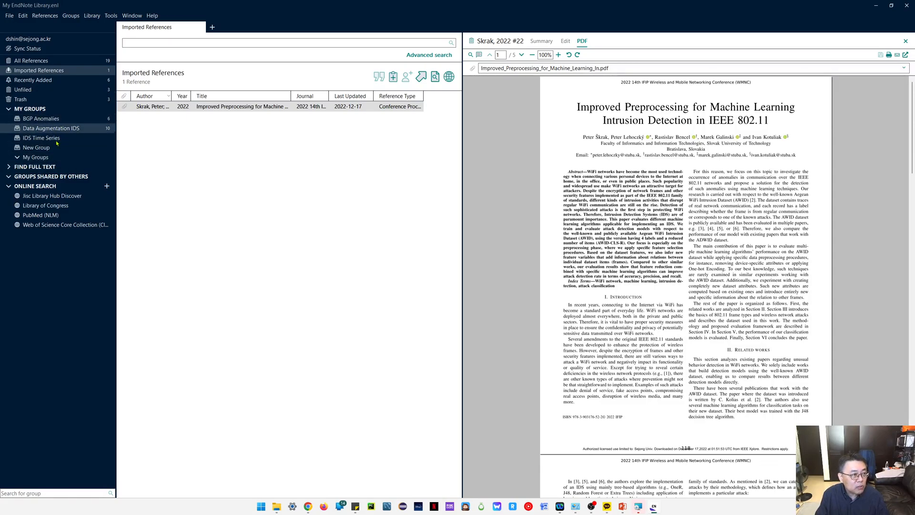
Create a new group named Sample1 under My Groups
{"action": "right_click", "coordinate": [40, 109]}
{"action": "left_click", "coordinate": [40, 109]}
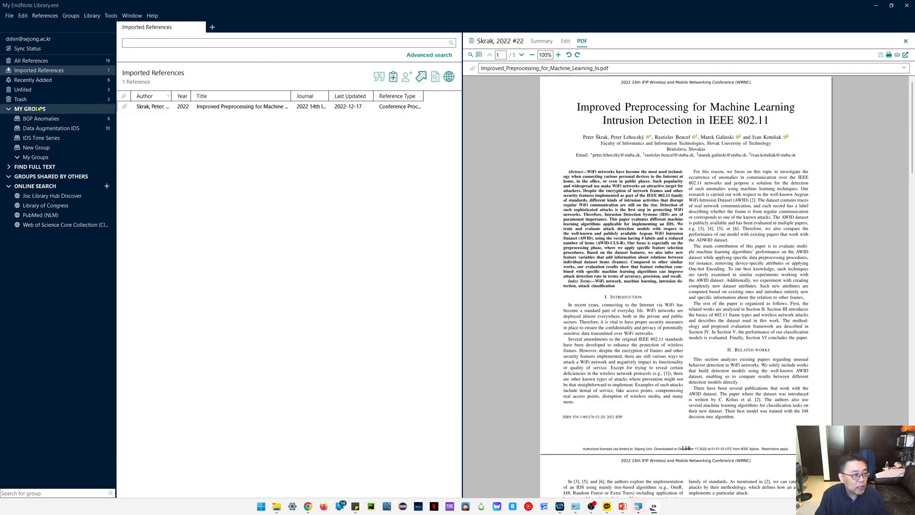
{"action": "right_click", "coordinate": [40, 109]}
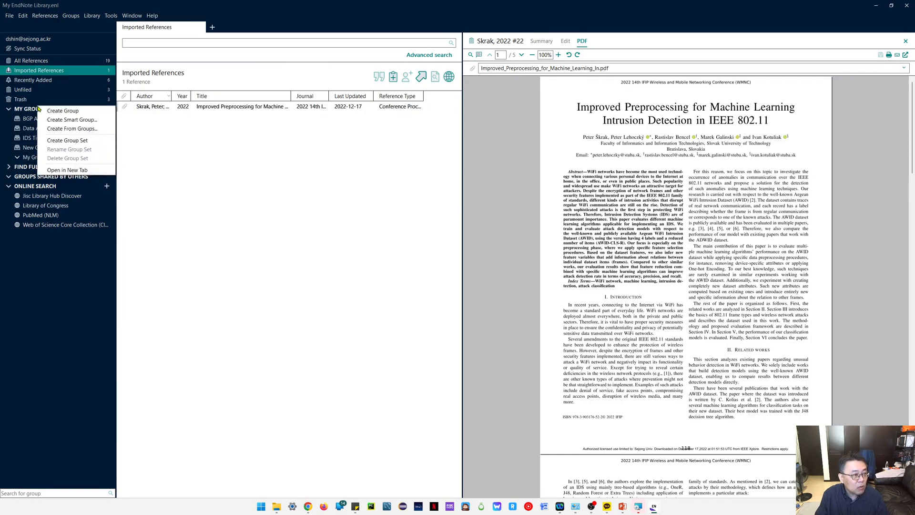
{"action": "left_click", "coordinate": [63, 111]}
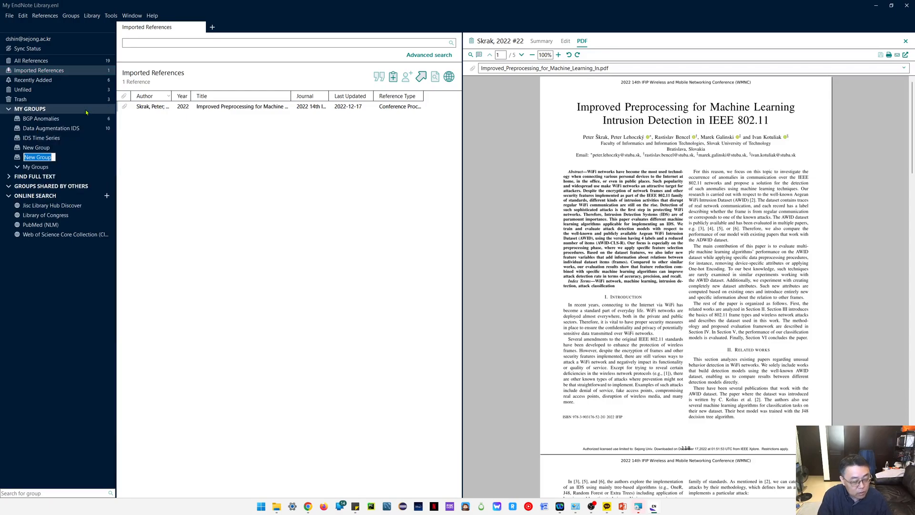
{"action": "type", "text": "Sample1"}
{"action": "key", "text": "Return"}
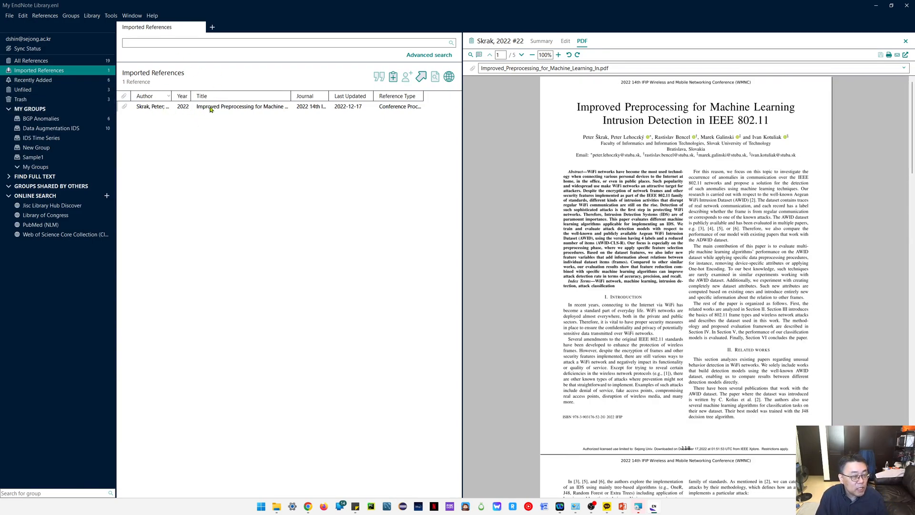
Add the imported IEEE 802.11 intrusion detection reference to the Sample1 group
{"action": "left_click", "coordinate": [150, 109]}
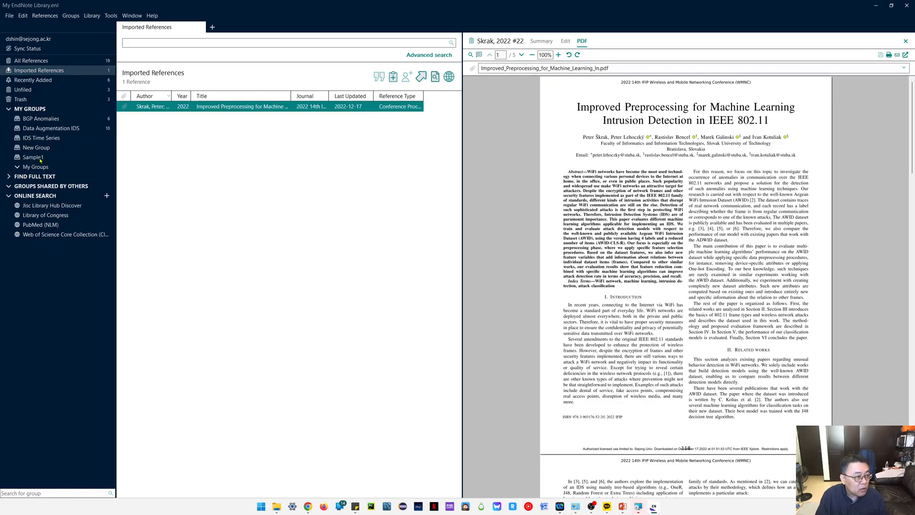
{"action": "left_click_drag", "start_coordinate": [208, 107], "coordinate": [43, 160]}
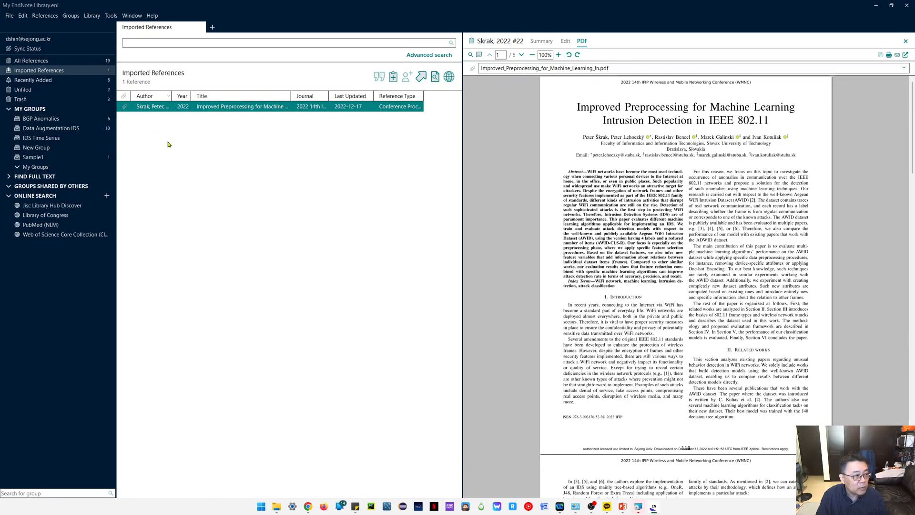
Create a group named IDS Survey under My Groups and add the imported reference to it
{"action": "right_click", "coordinate": [44, 109]}
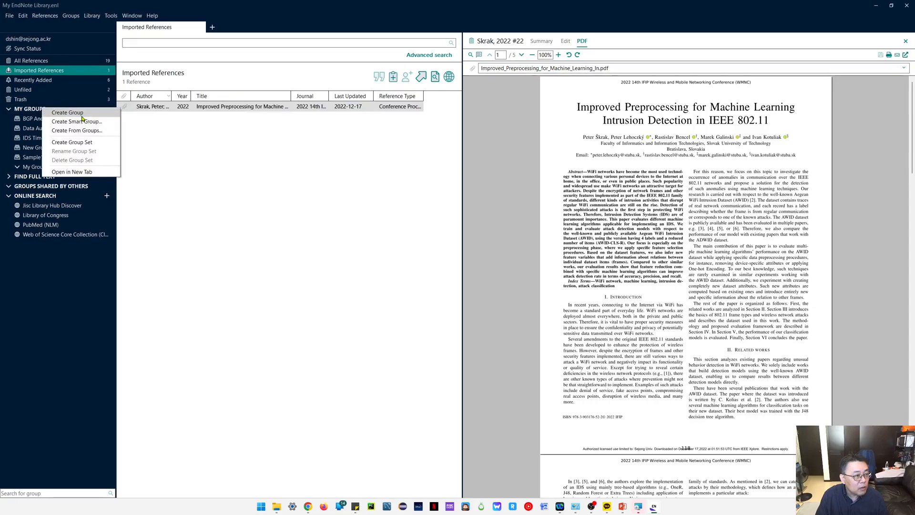
{"action": "left_click", "coordinate": [89, 113]}
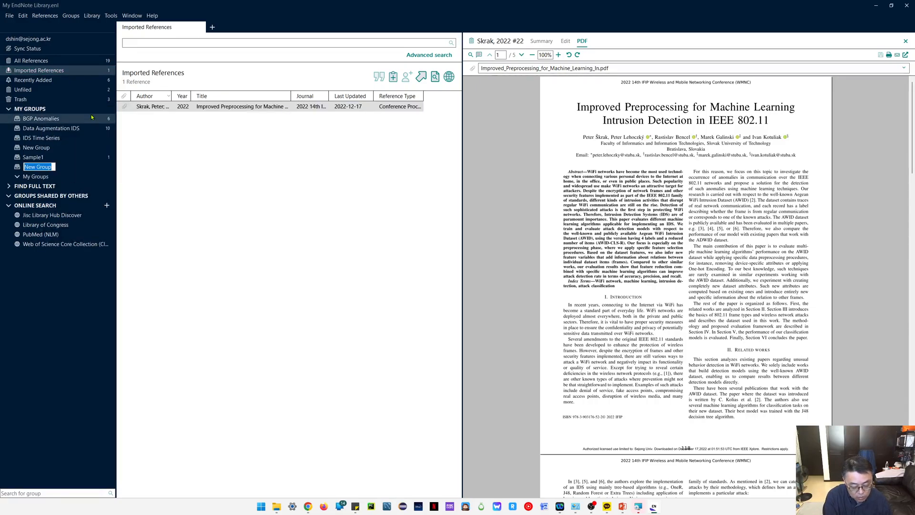
{"action": "type", "text": "Sur"}
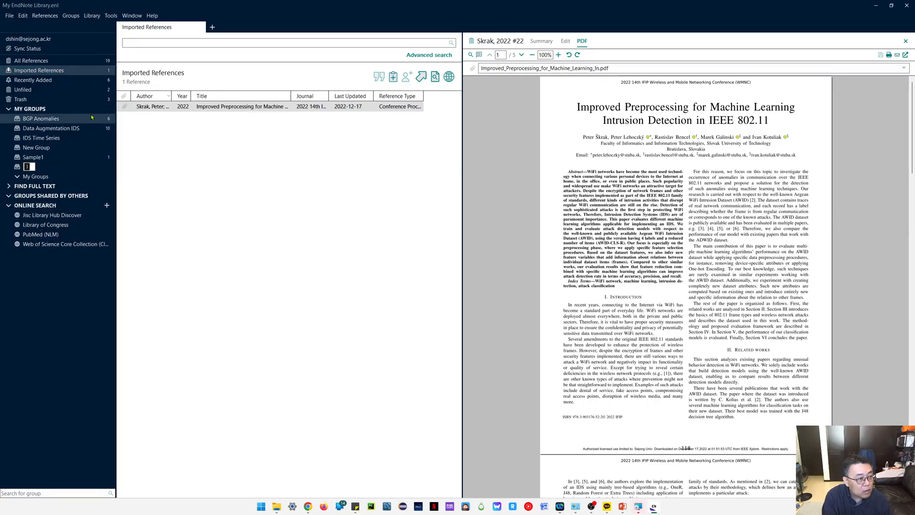
{"action": "type", "text": "ㅇㄴ"}
{"action": "key", "text": "BackSpace"}
{"action": "key", "text": "BackSpace"}
{"action": "key", "text": "BackSpace"}
{"action": "type", "text": "IDS Survey"}
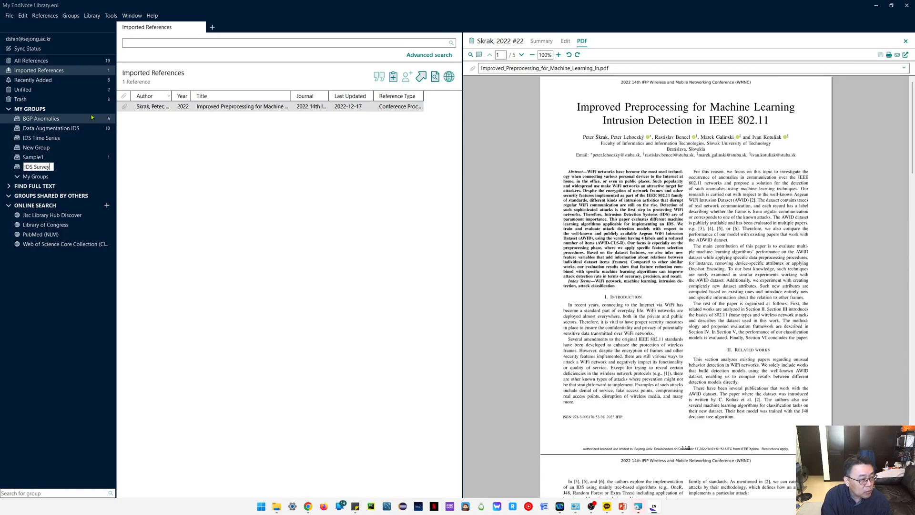
{"action": "key", "text": "Return"}
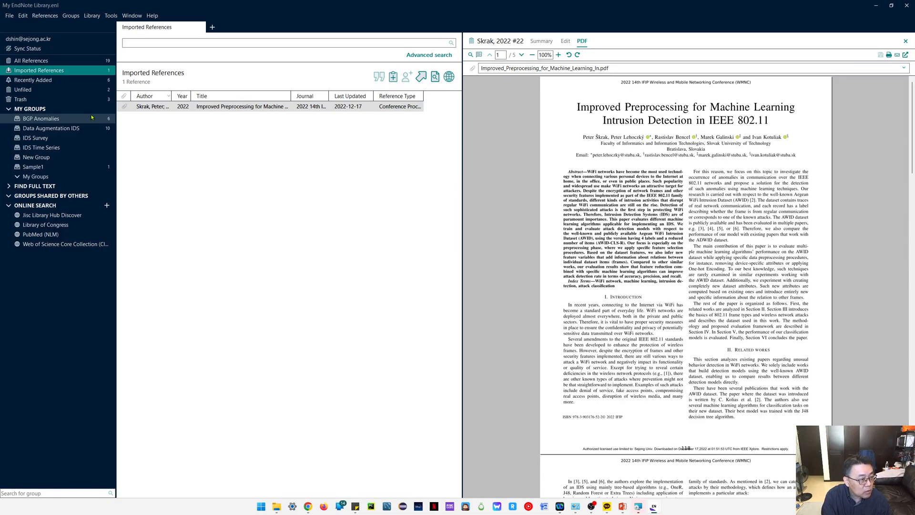
{"action": "left_click", "coordinate": [227, 108]}
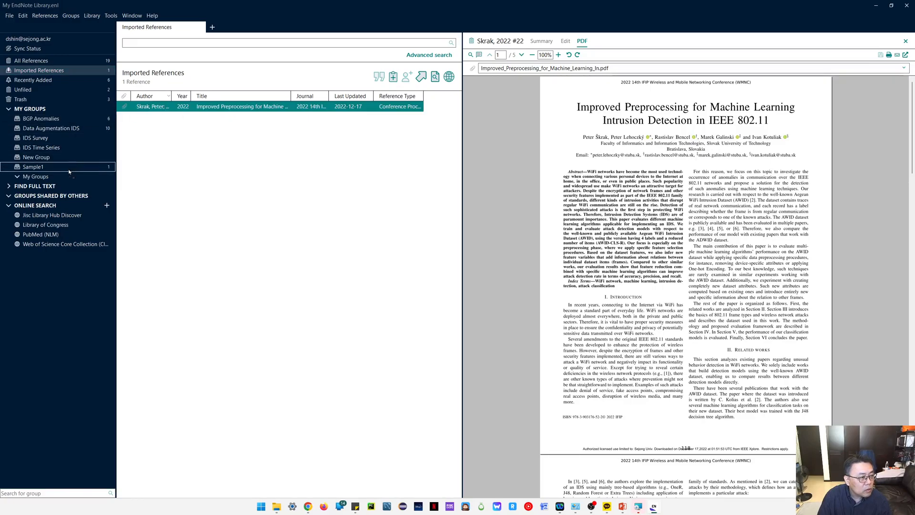
{"action": "left_click_drag", "start_coordinate": [70, 144], "coordinate": [70, 143]}
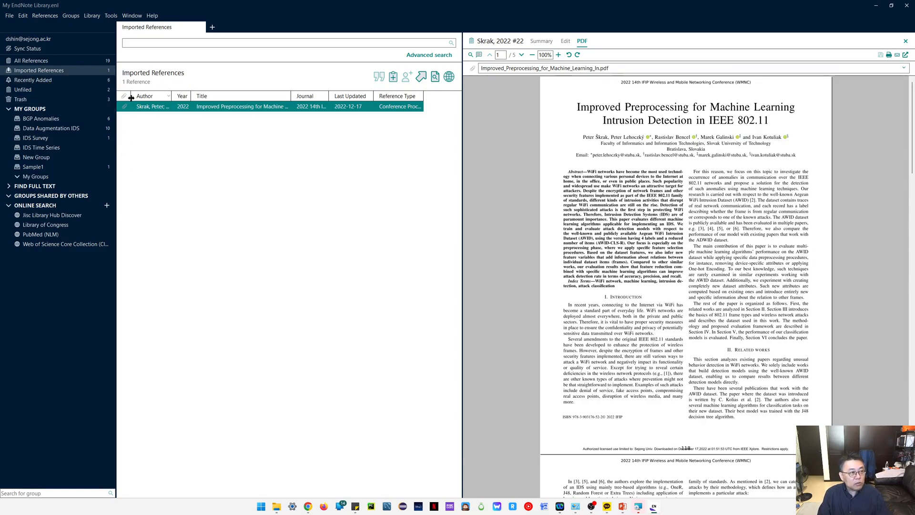
Review the full reference list and the contents of the Data Augmentation IDS and Sample1 groups
{"action": "left_click", "coordinate": [41, 65]}
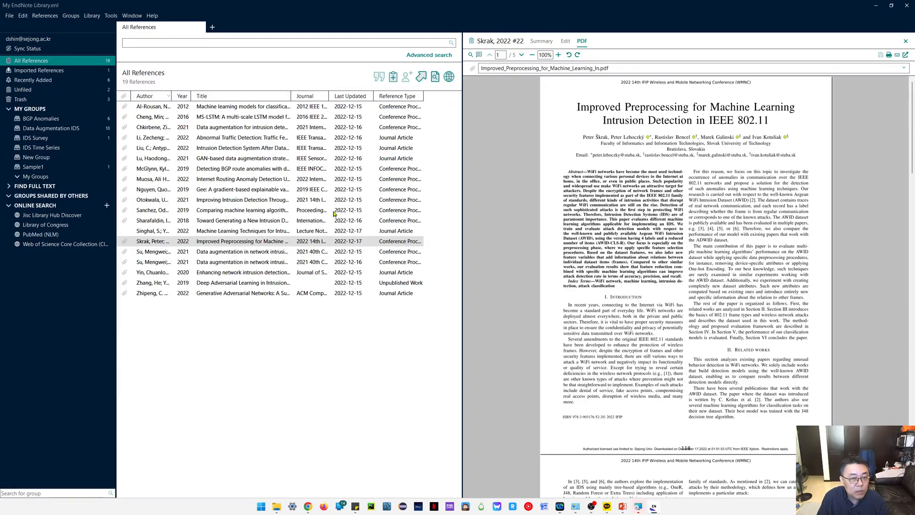
{"action": "left_click", "coordinate": [52, 128]}
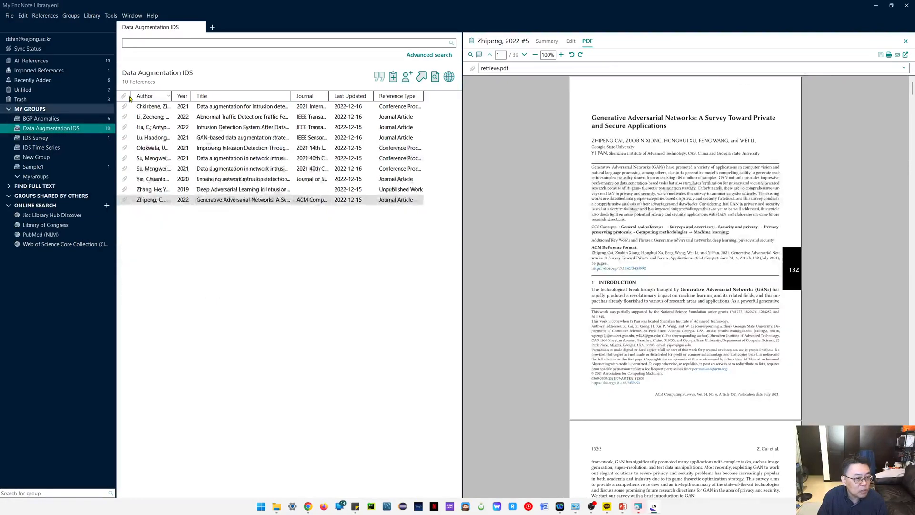
{"action": "key", "text": "F2"}
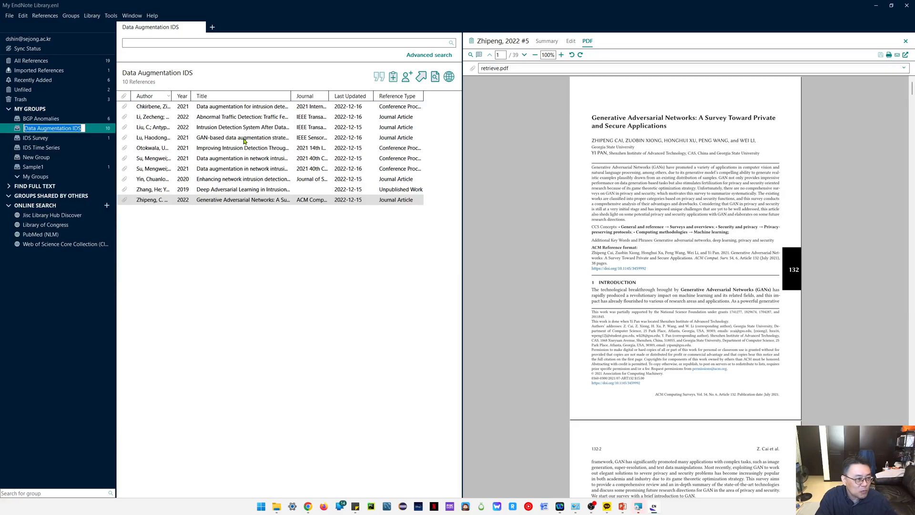
{"action": "left_click", "coordinate": [231, 249]}
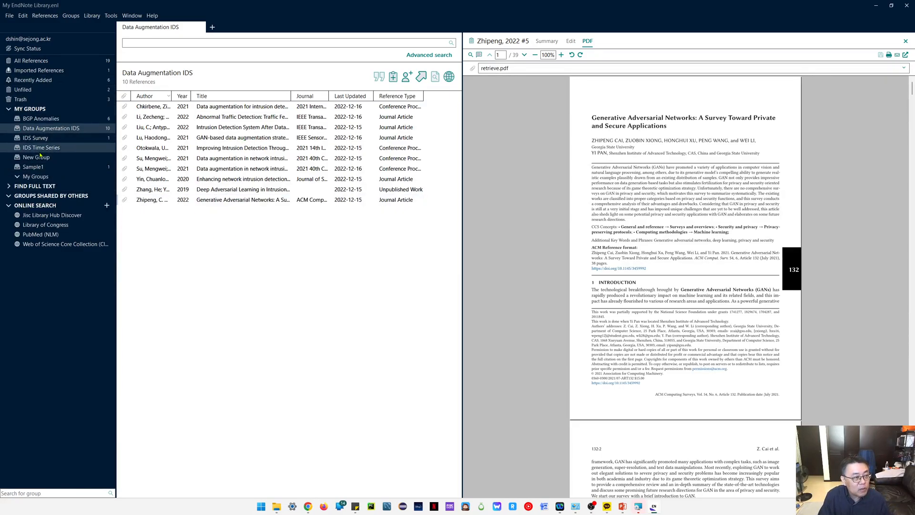
{"action": "left_click", "coordinate": [31, 170]}
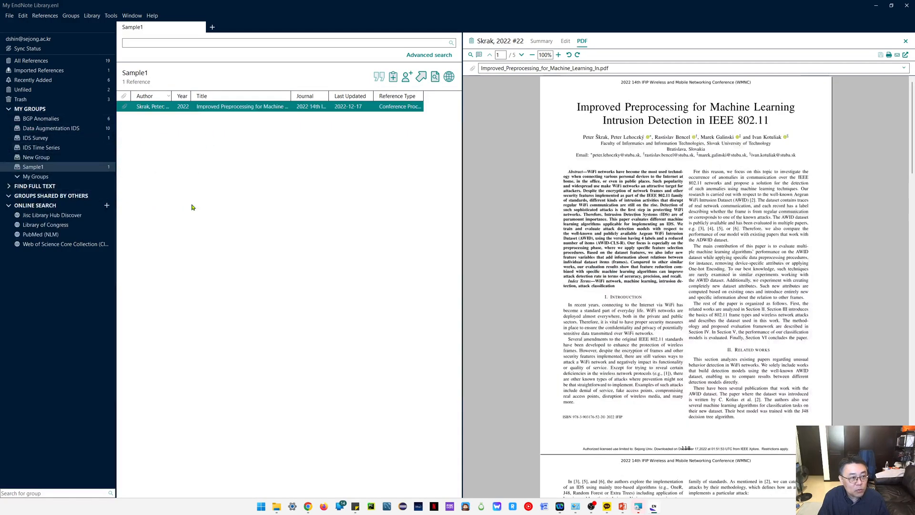
{"action": "left_click", "coordinate": [224, 167]}
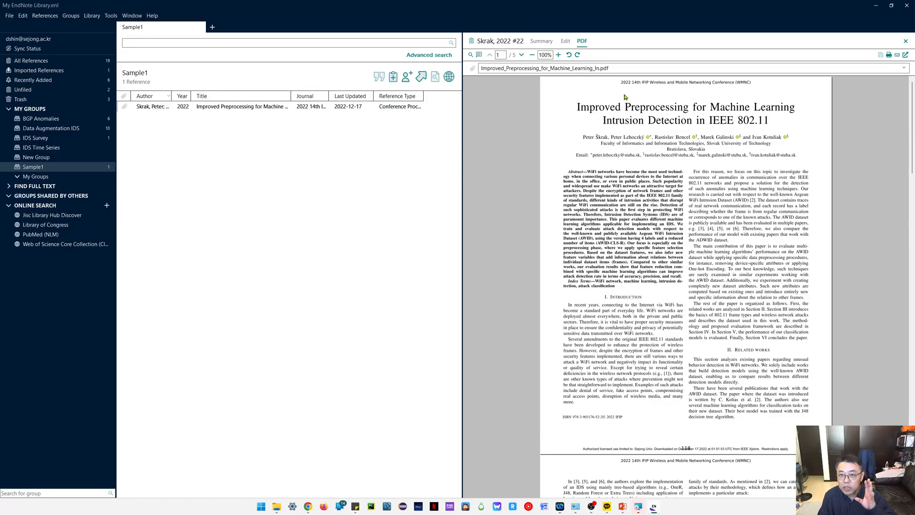
Switch to the PowerPoint slide about Google Scholar, and open scholar.google.com in a new Chrome tab
{"action": "left_click", "coordinate": [876, 6]}
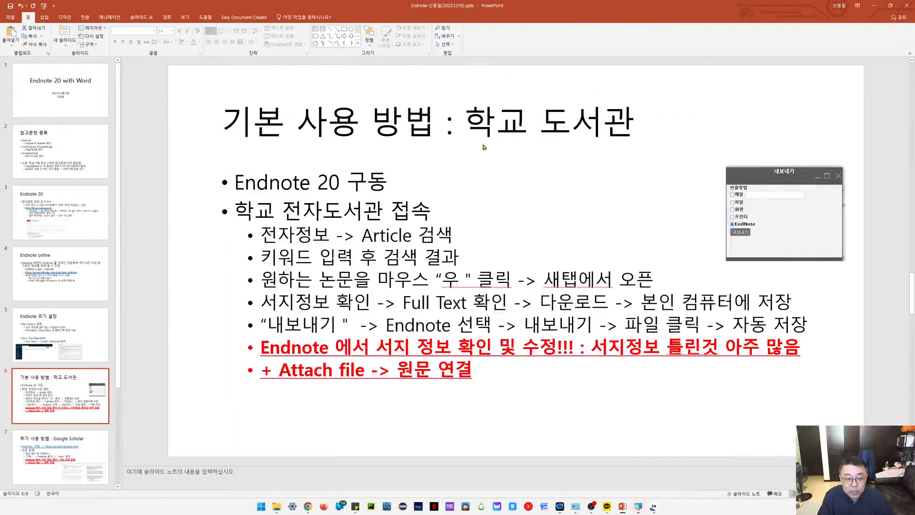
{"action": "left_click", "coordinate": [61, 475]}
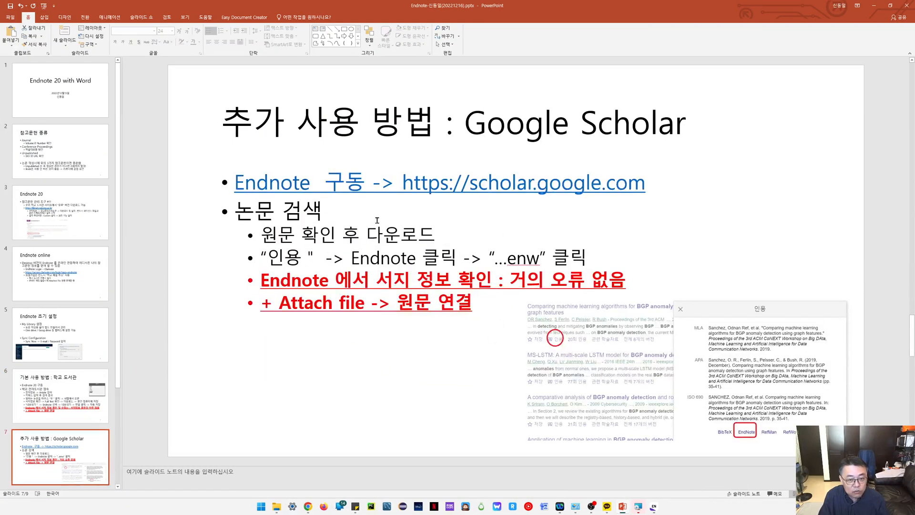
{"action": "left_click", "coordinate": [308, 506]}
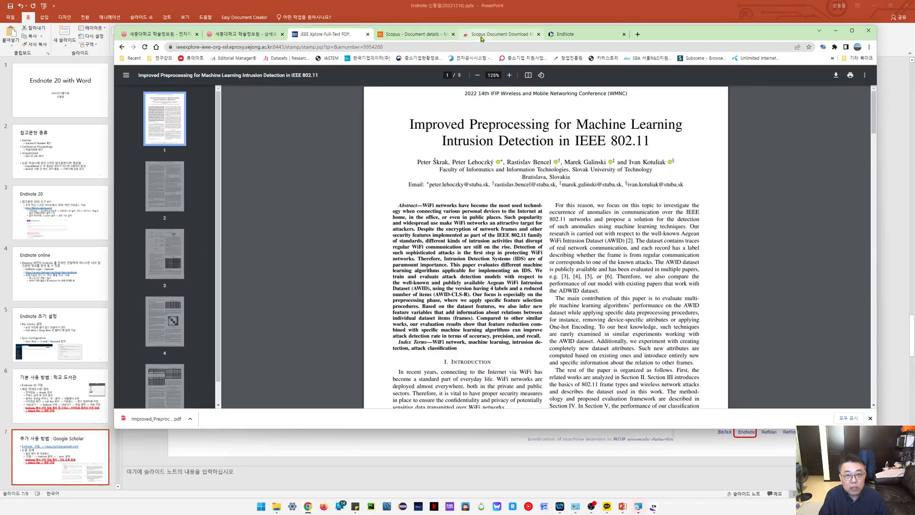
{"action": "left_click", "coordinate": [638, 35]}
{"action": "type", "text": "scho"}
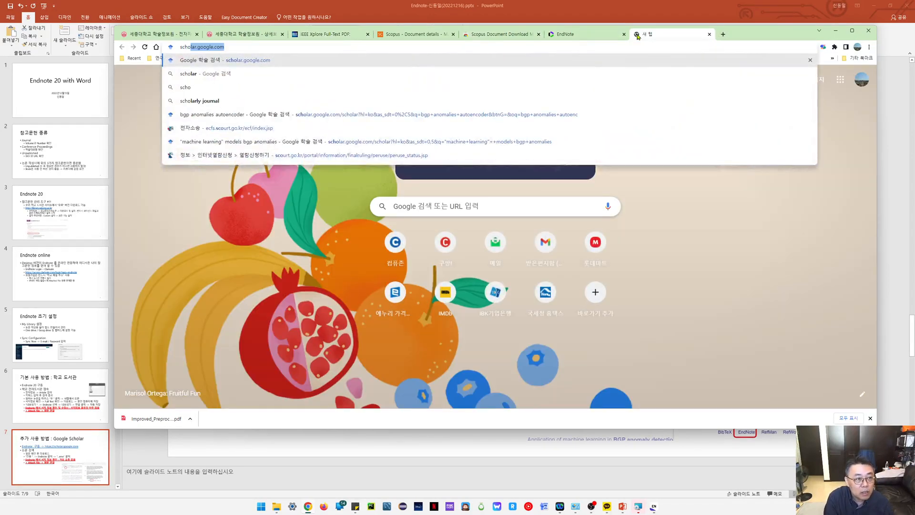
{"action": "key", "text": "Return"}
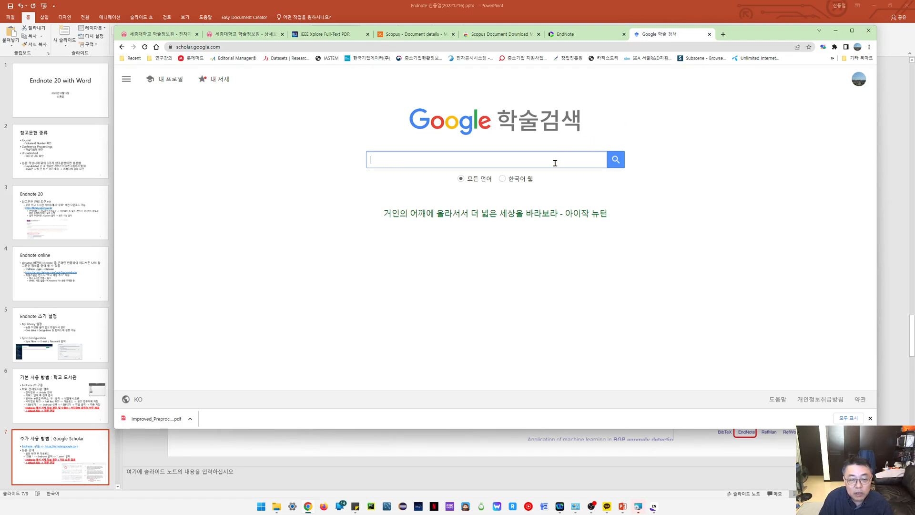
Search Google Scholar for "intrusion detection machine learning survey"
{"action": "left_click", "coordinate": [555, 163]}
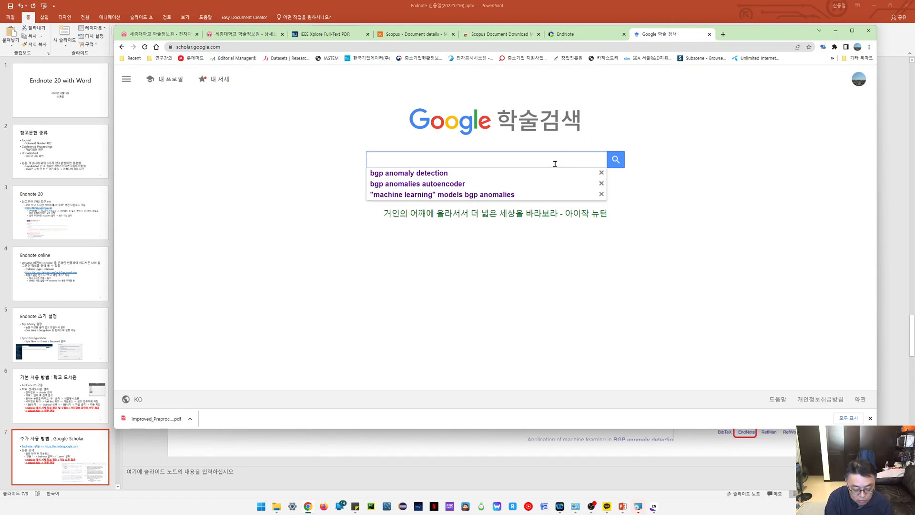
{"action": "type", "text": "intru"}
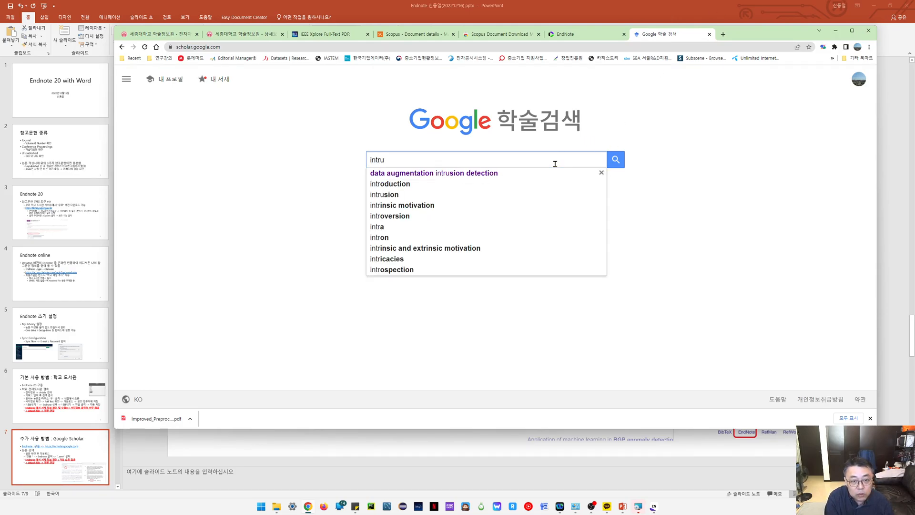
{"action": "type", "text": "sion detect"}
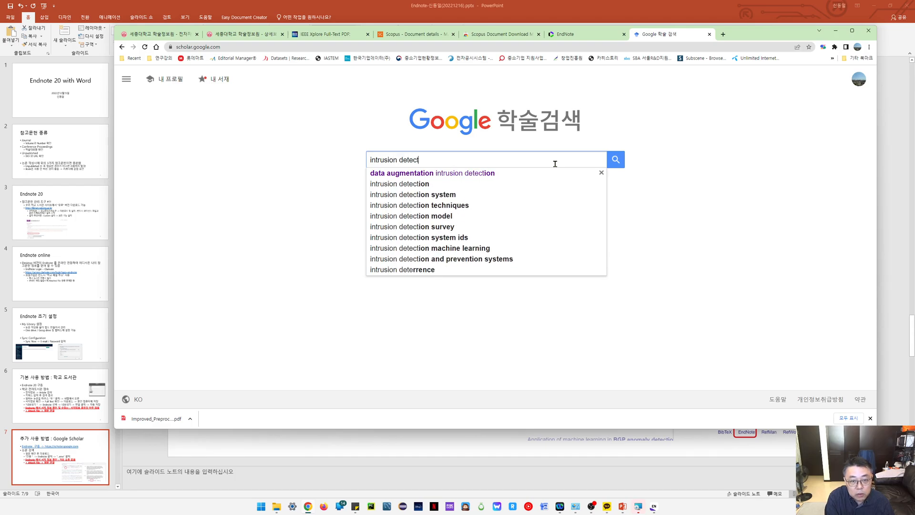
{"action": "type", "text": "ion machine learning"}
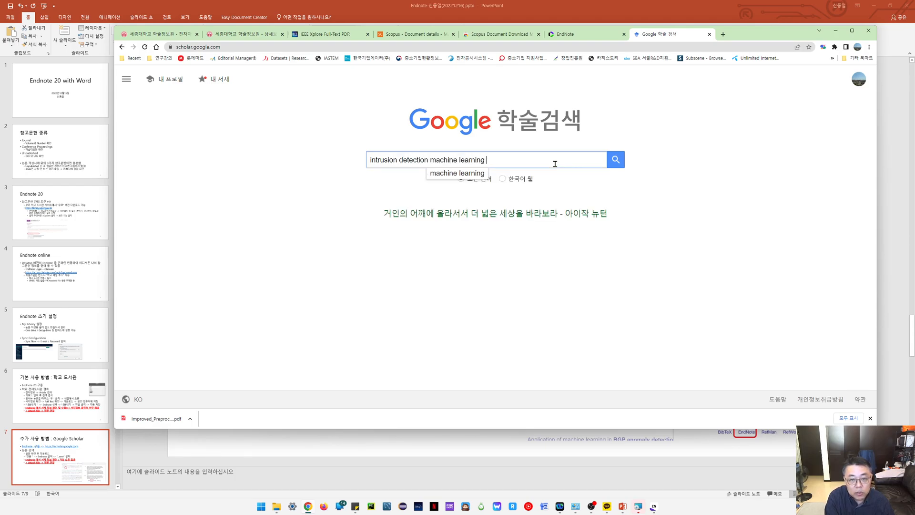
{"action": "type", "text": " se"}
{"action": "key", "text": "BackSpace"}
{"action": "type", "text": "ur"}
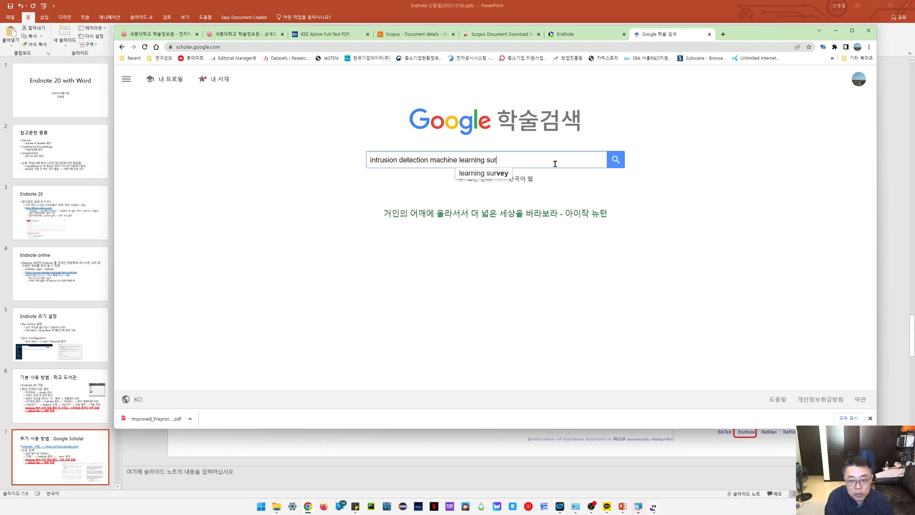
{"action": "key", "text": "Down"}
{"action": "key", "text": "Return"}
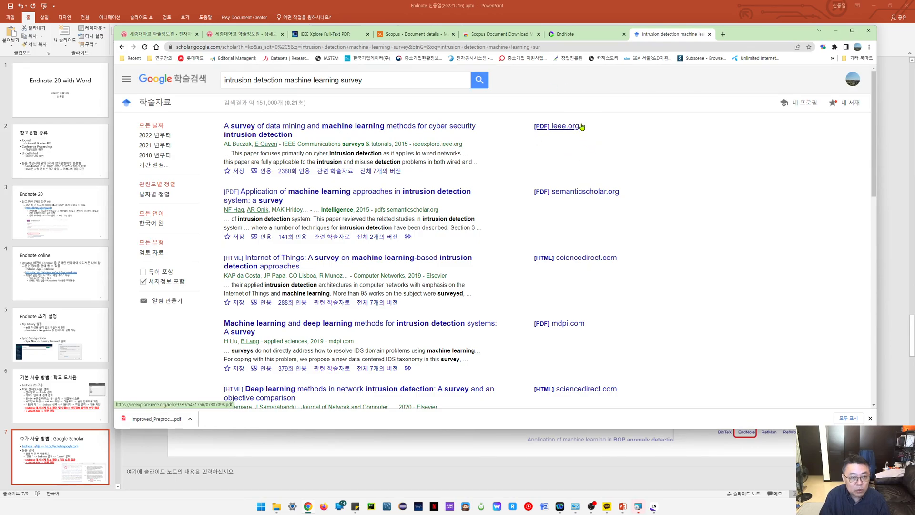
Examine the first result's publication details on its IEEE Xplore page in a new tab, and return to the search results
{"action": "right_click", "coordinate": [419, 133]}
{"action": "left_click", "coordinate": [447, 137]}
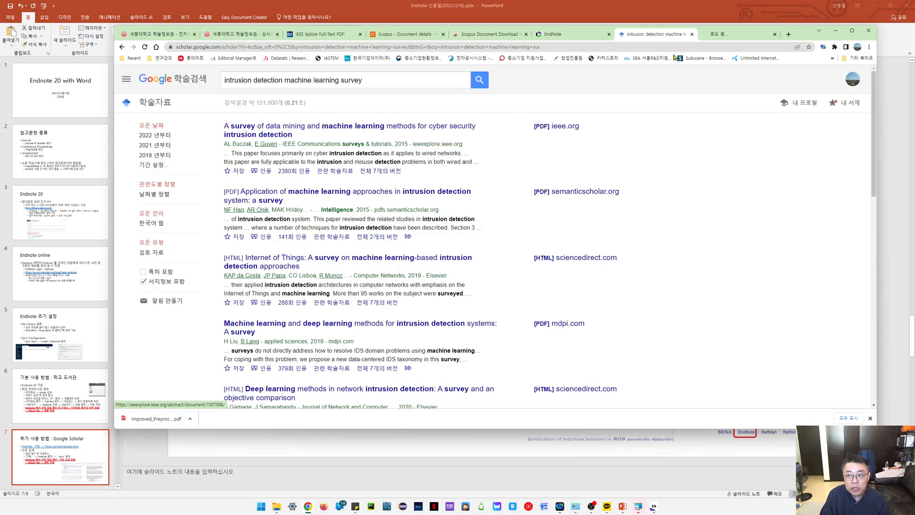
{"action": "left_click", "coordinate": [734, 33]}
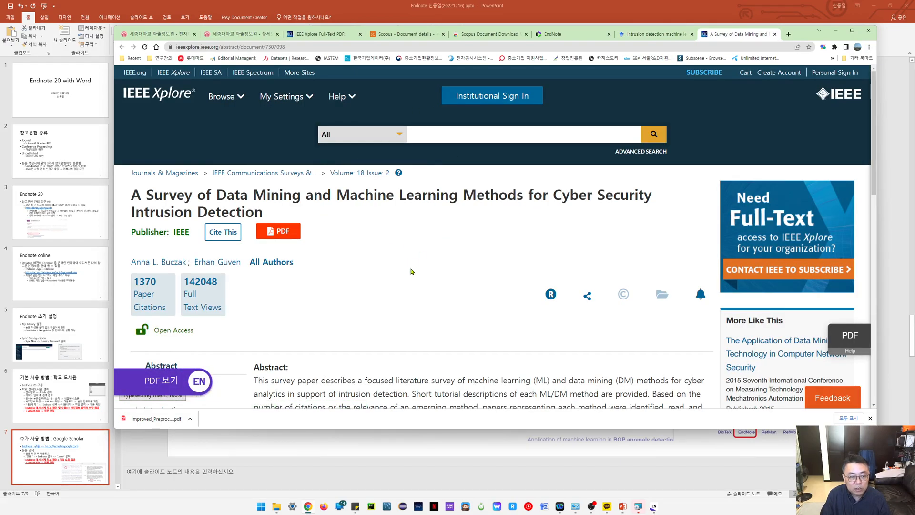
{"action": "scroll", "coordinate": [413, 267], "scroll_direction": "down", "scroll_amount": 5}
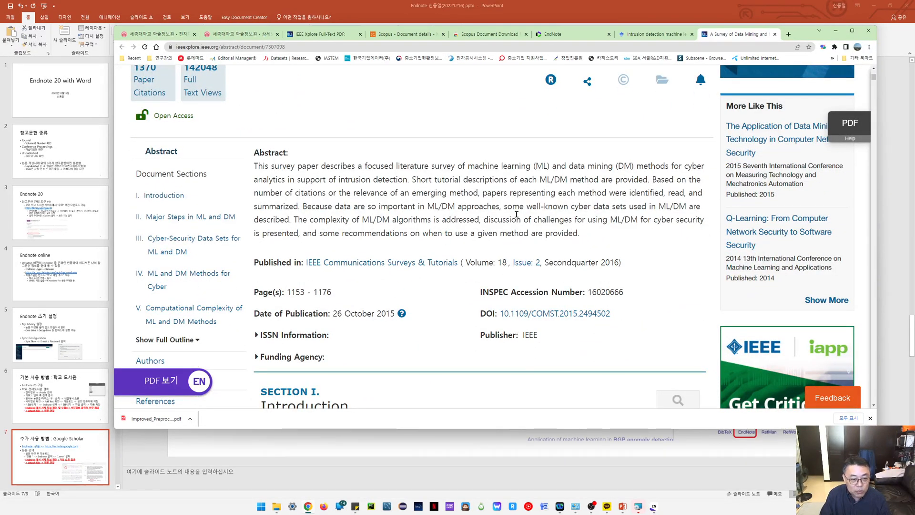
{"action": "scroll", "coordinate": [435, 264], "scroll_direction": "up", "scroll_amount": 4}
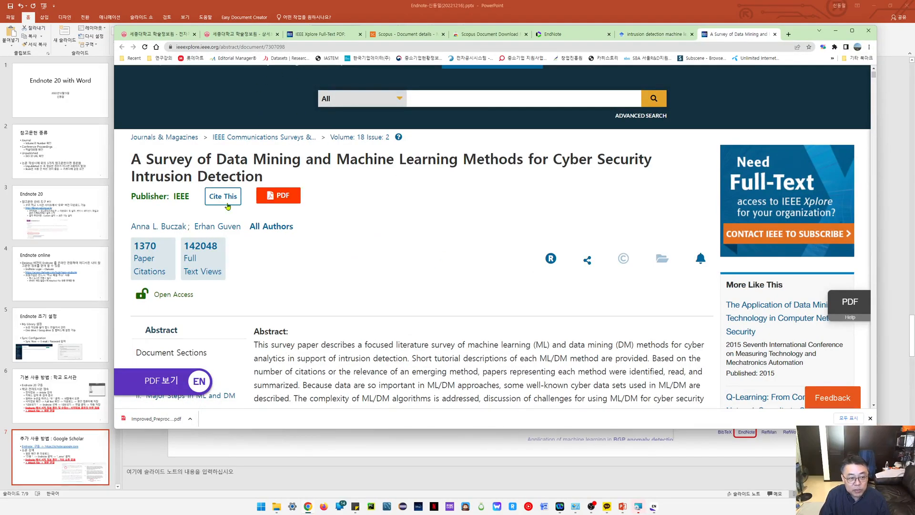
{"action": "left_click", "coordinate": [647, 35]}
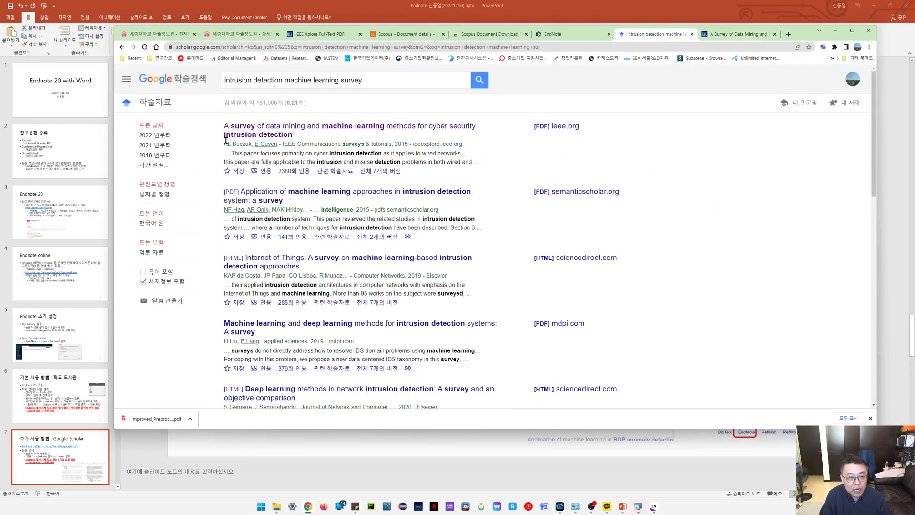
Export the first result's citation in EndNote format, import the downloaded .enw file, and switch to EndNote
{"action": "left_click", "coordinate": [267, 172]}
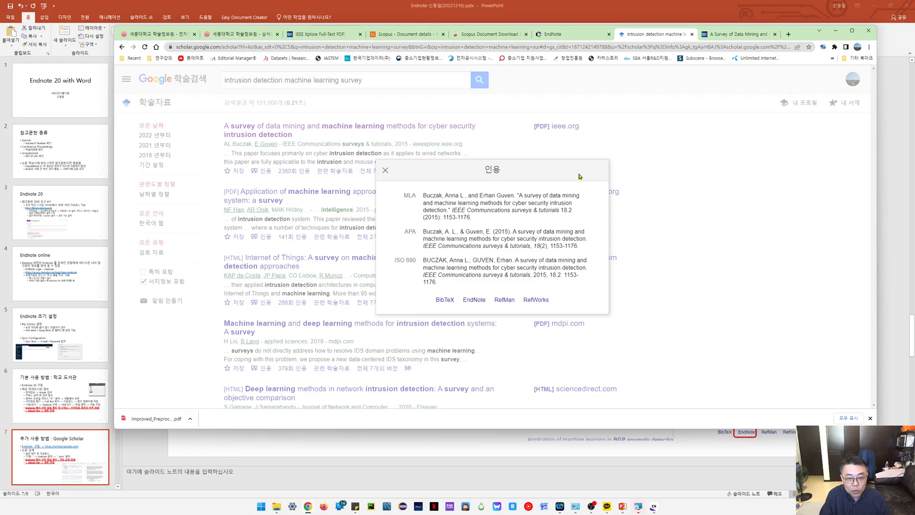
{"action": "left_click", "coordinate": [470, 300]}
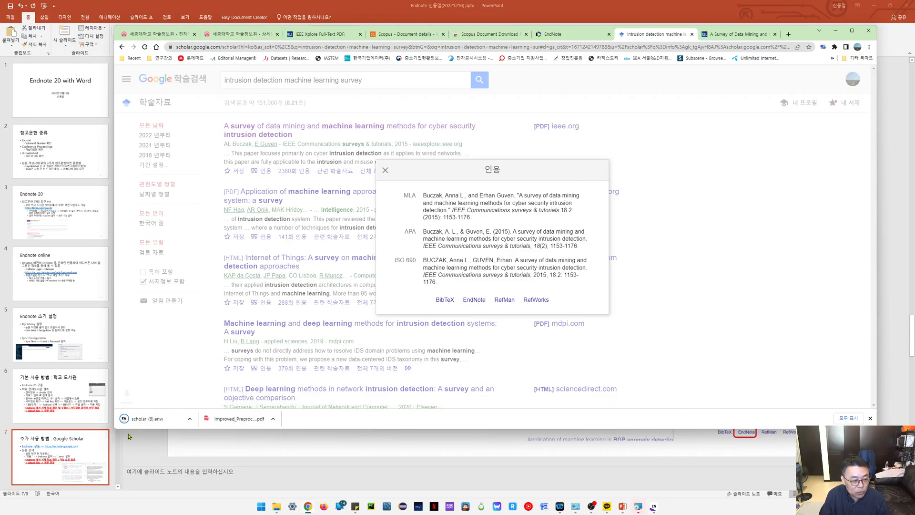
{"action": "left_click", "coordinate": [148, 419]}
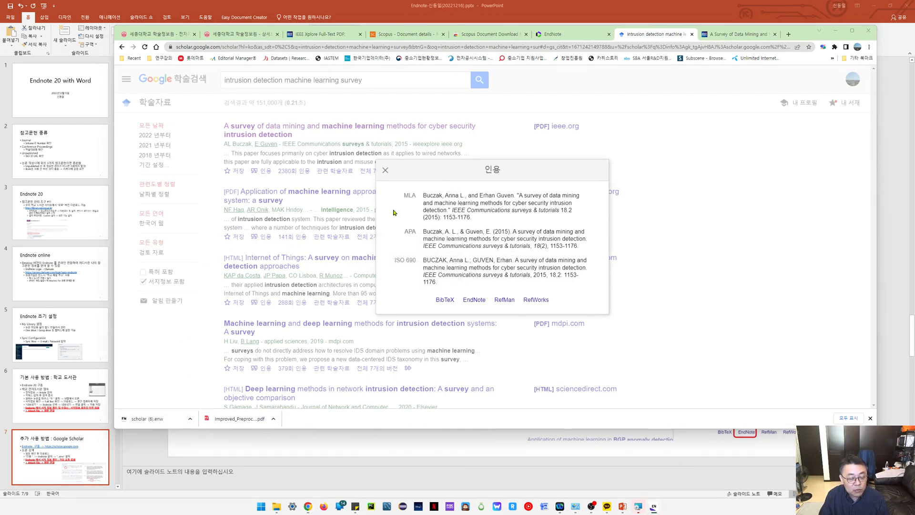
{"action": "left_click", "coordinate": [656, 508]}
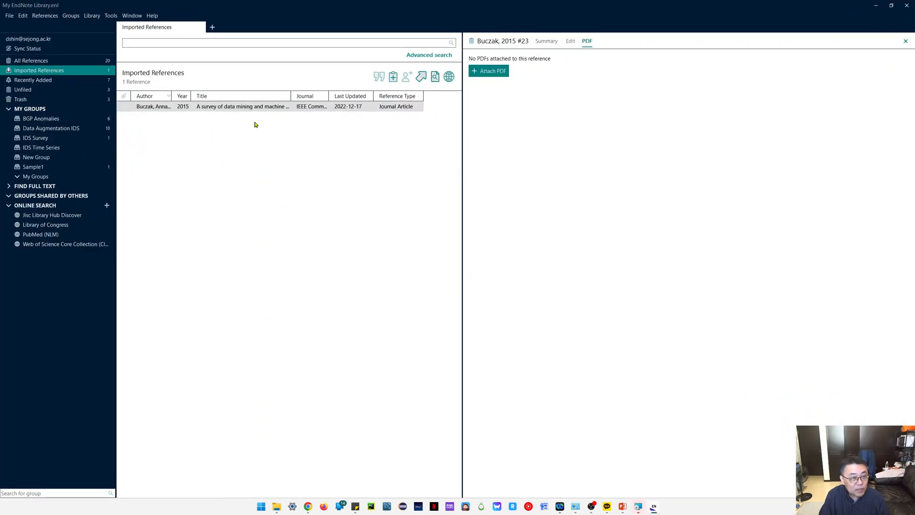
Examine the imported survey reference's bibliographic fields in edit view, with the EndNote window restored and the reference list widened
{"action": "left_click", "coordinate": [892, 5]}
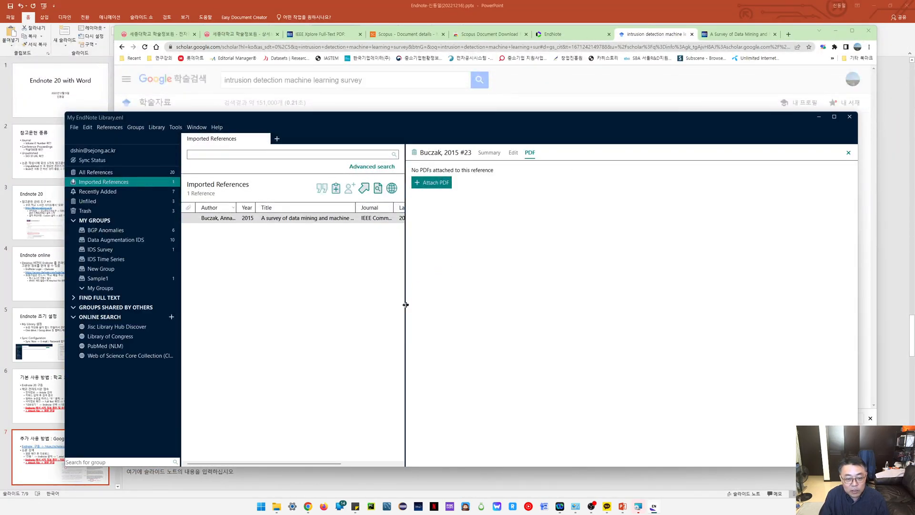
{"action": "left_click_drag", "start_coordinate": [688, 306], "coordinate": [705, 307]}
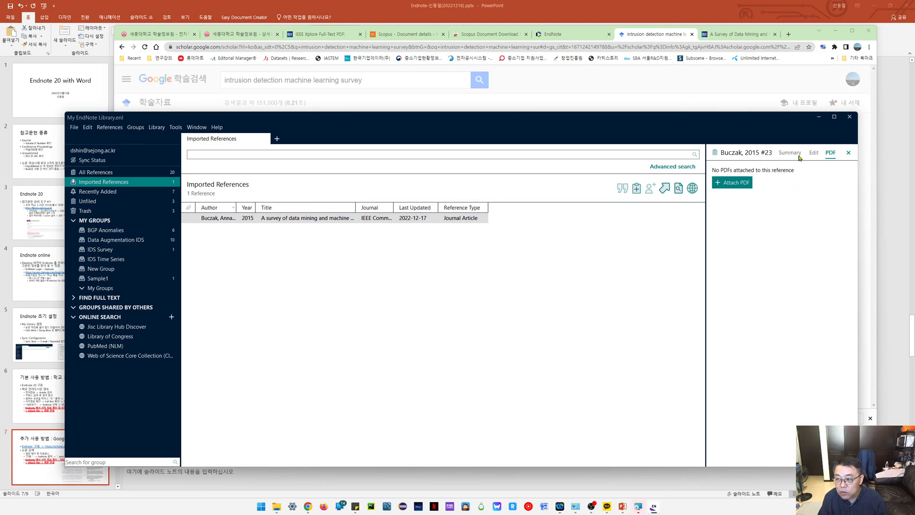
{"action": "left_click", "coordinate": [815, 153]}
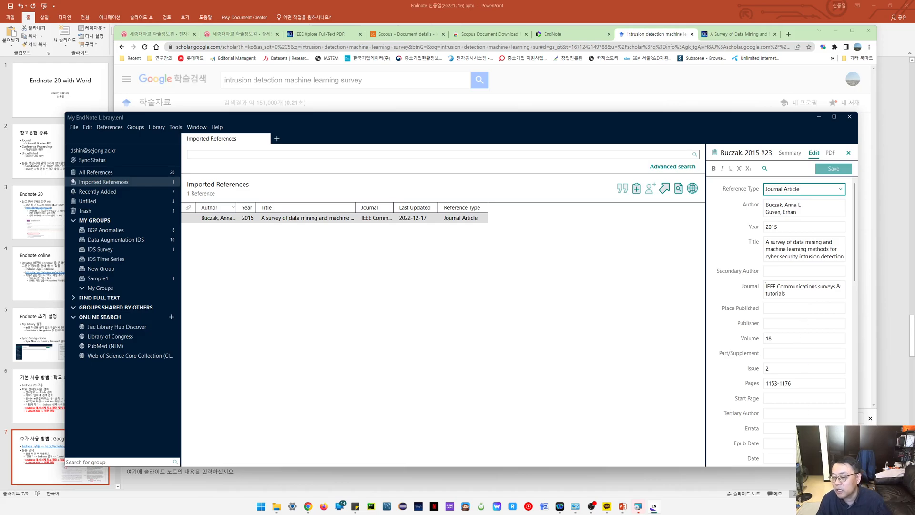
{"action": "scroll", "coordinate": [799, 411], "scroll_direction": "down", "scroll_amount": 5}
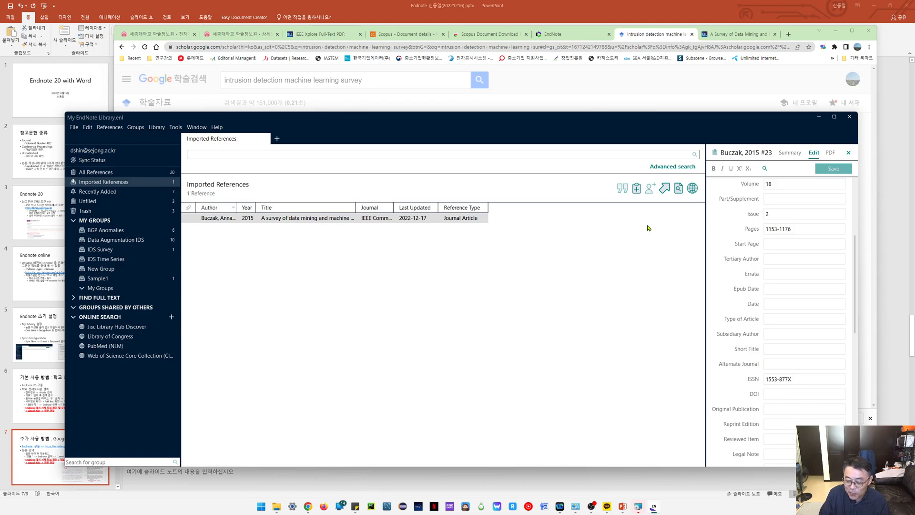
{"action": "left_click_drag", "start_coordinate": [593, 121], "coordinate": [586, 129]}
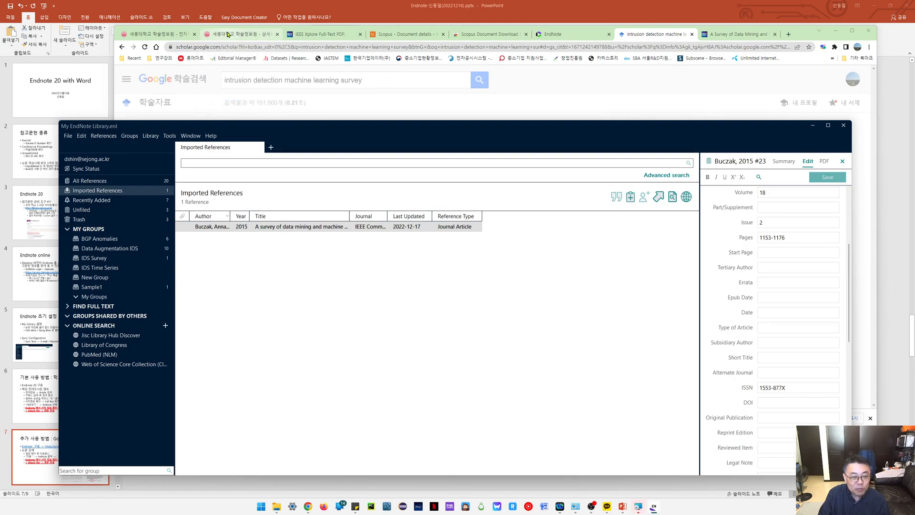
Switch to Chrome, open the survey article's PDF from its IEEE Xplore page, and save it in the ~My Library folder under its default name
{"action": "left_click", "coordinate": [228, 34]}
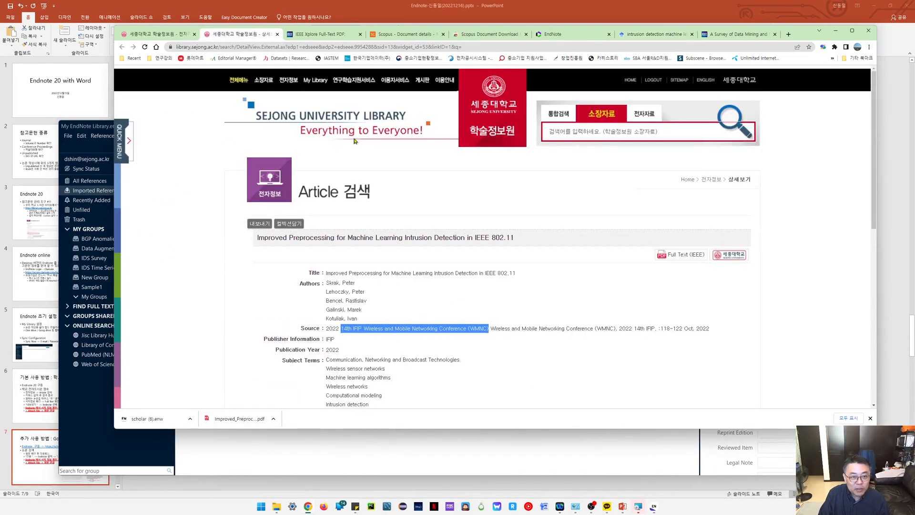
{"action": "left_click", "coordinate": [487, 35]}
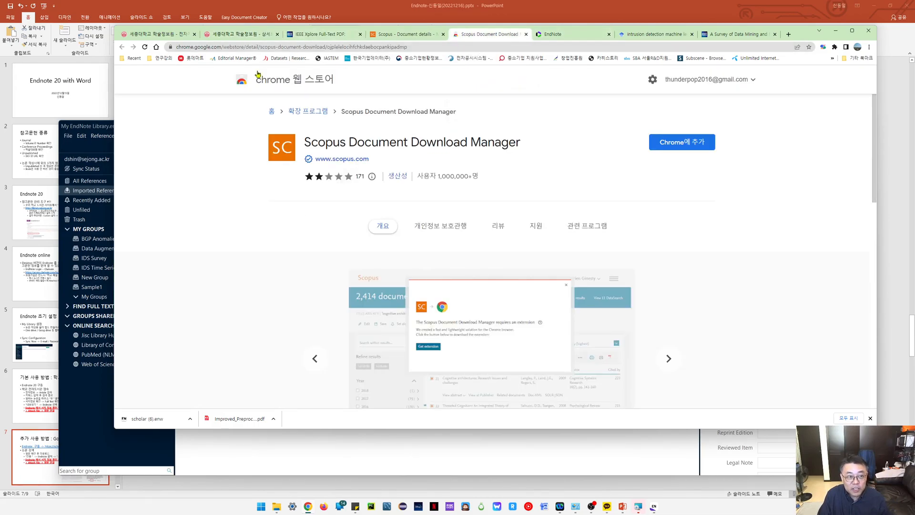
{"action": "left_click", "coordinate": [653, 35]}
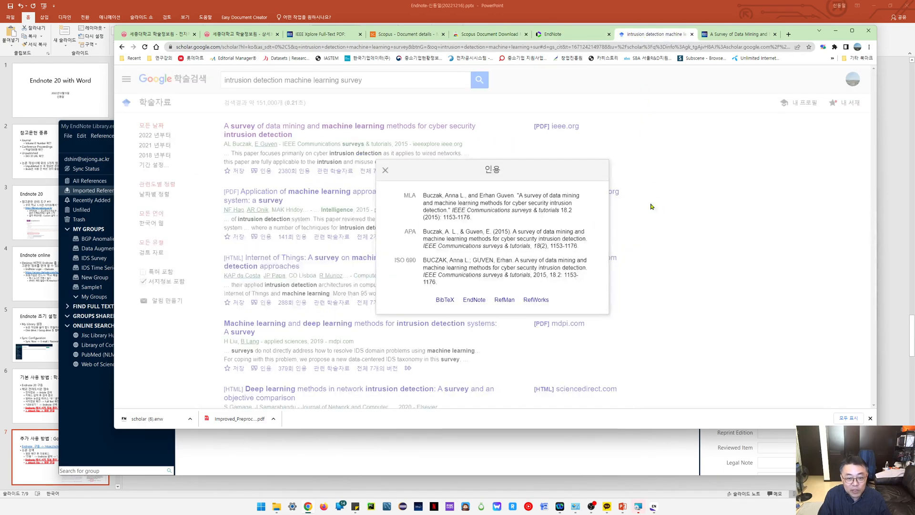
{"action": "left_click", "coordinate": [385, 170]}
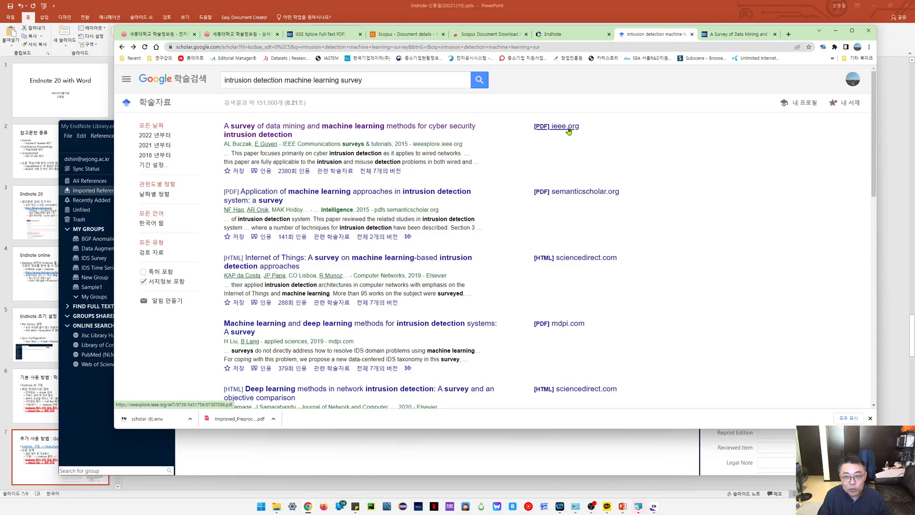
{"action": "left_click", "coordinate": [726, 37]}
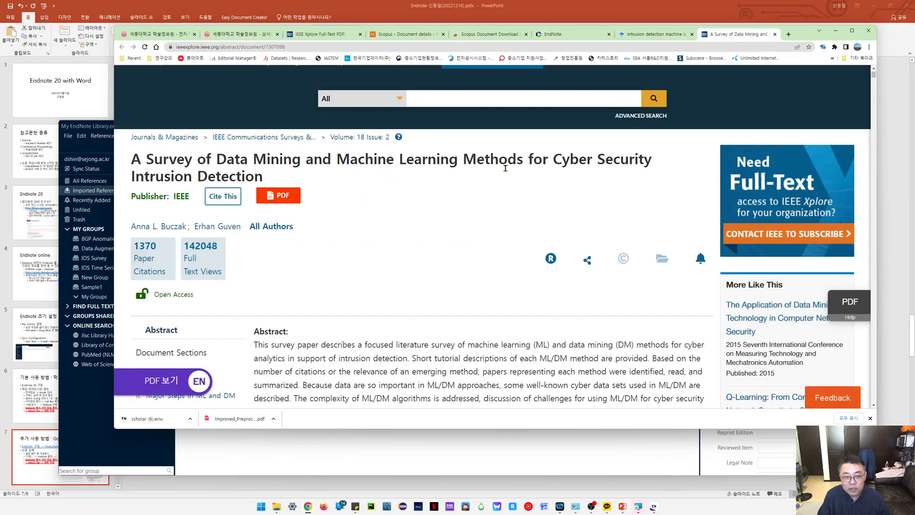
{"action": "left_click", "coordinate": [279, 200]}
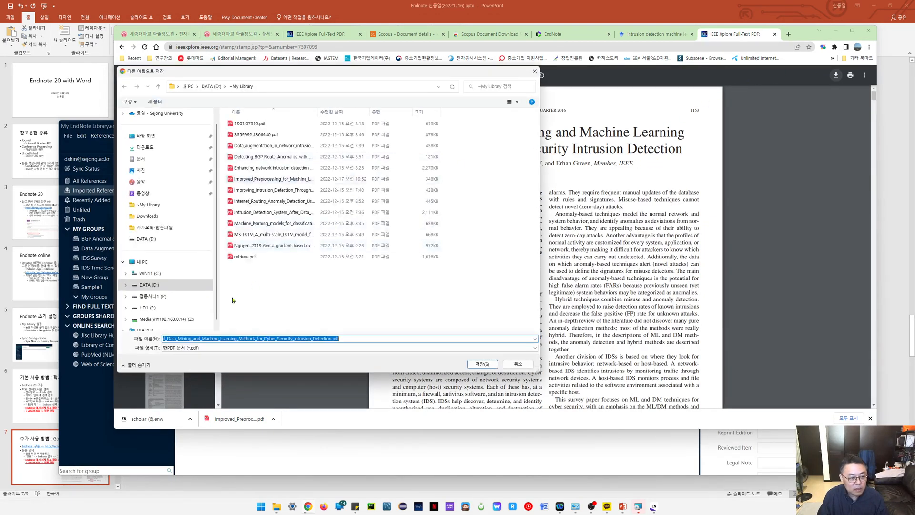
{"action": "key", "text": "Home"}
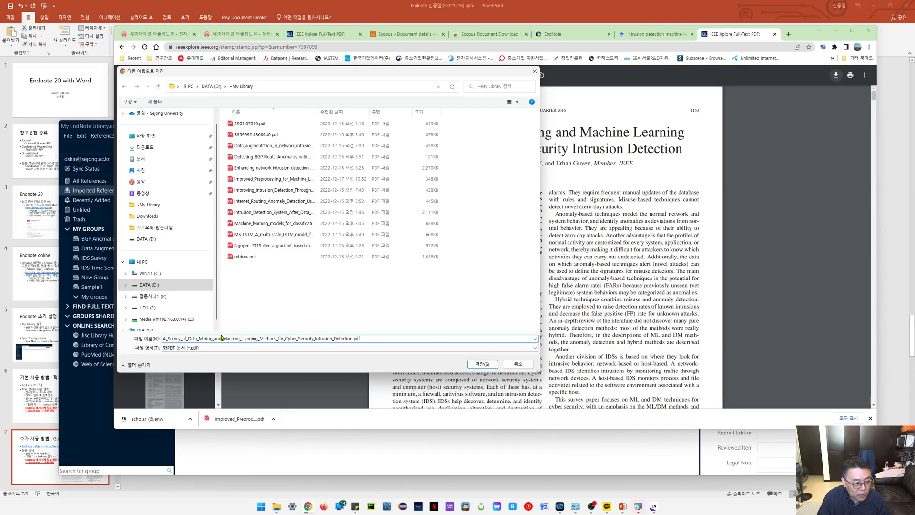
{"action": "left_click", "coordinate": [487, 368]}
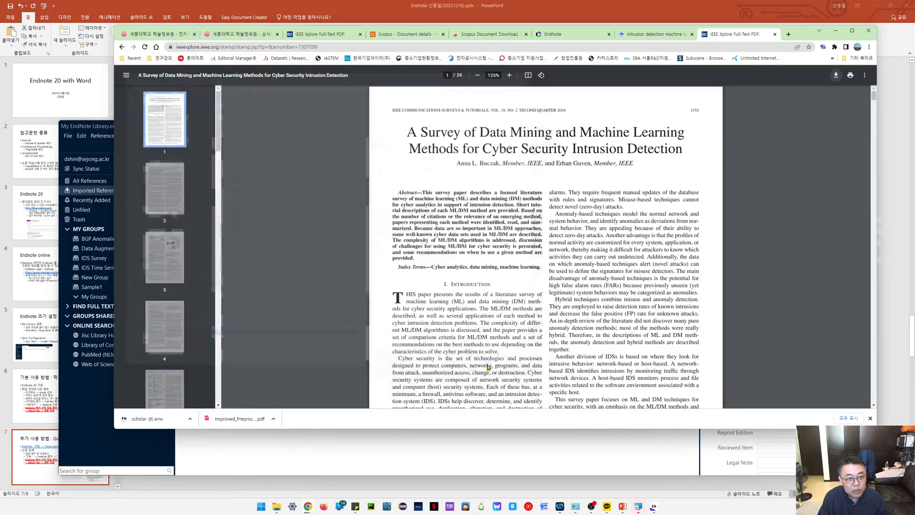
Switch to EndNote, attach the saved A_Survey_of_Data_Mining PDF to the imported reference, and check the library's sync status
{"action": "left_click", "coordinate": [341, 457]}
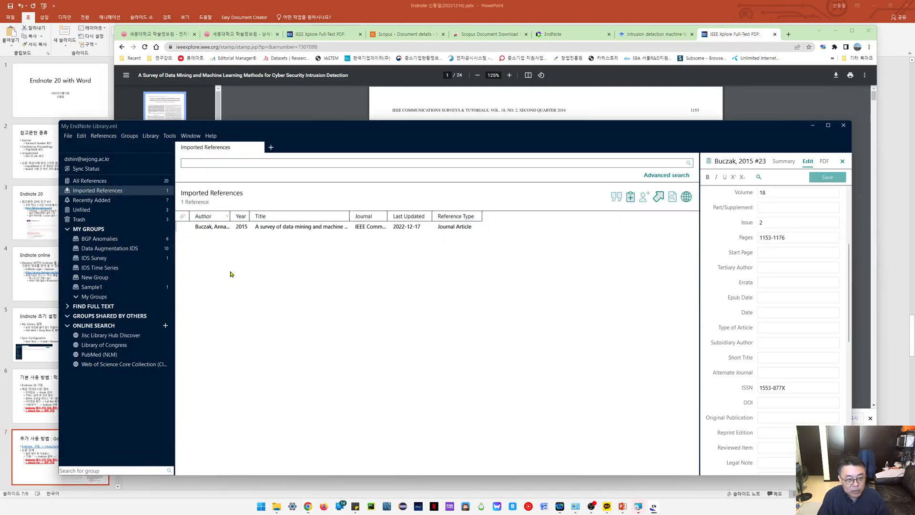
{"action": "left_click", "coordinate": [784, 161]}
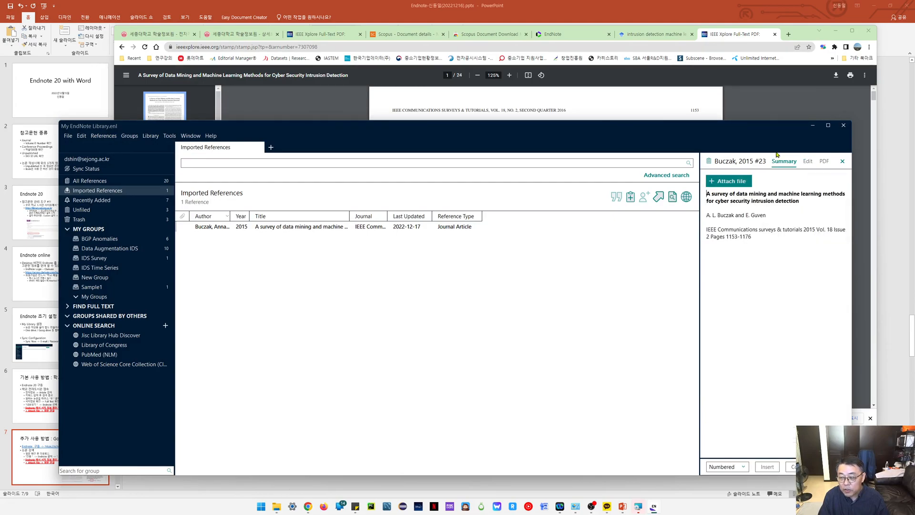
{"action": "left_click", "coordinate": [731, 182]}
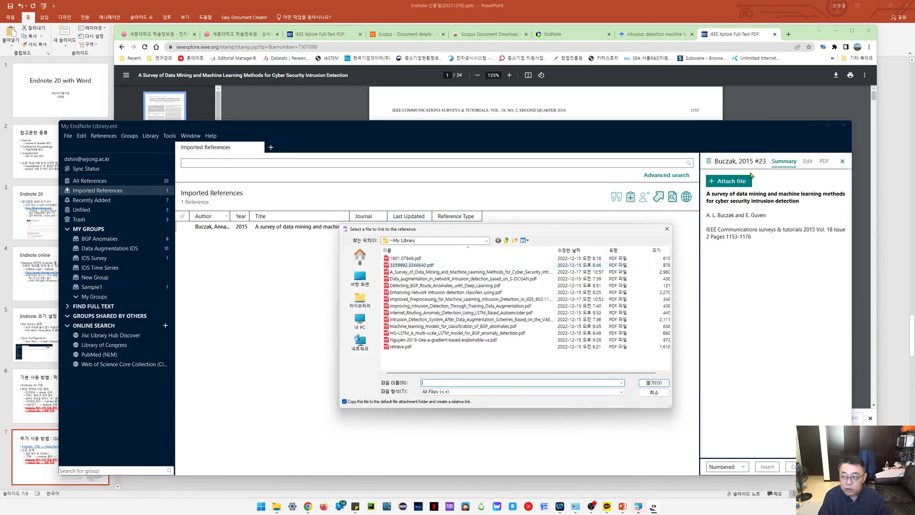
{"action": "double_click", "coordinate": [411, 272]}
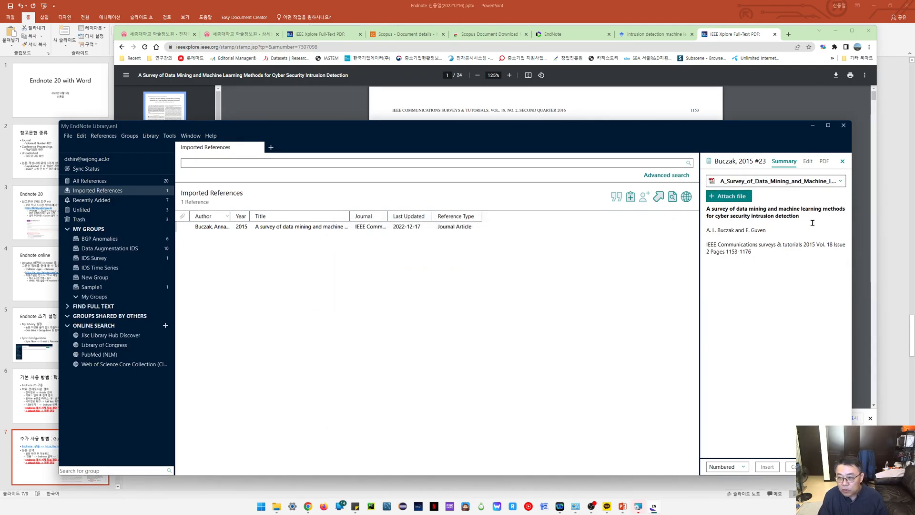
{"action": "left_click", "coordinate": [824, 161]}
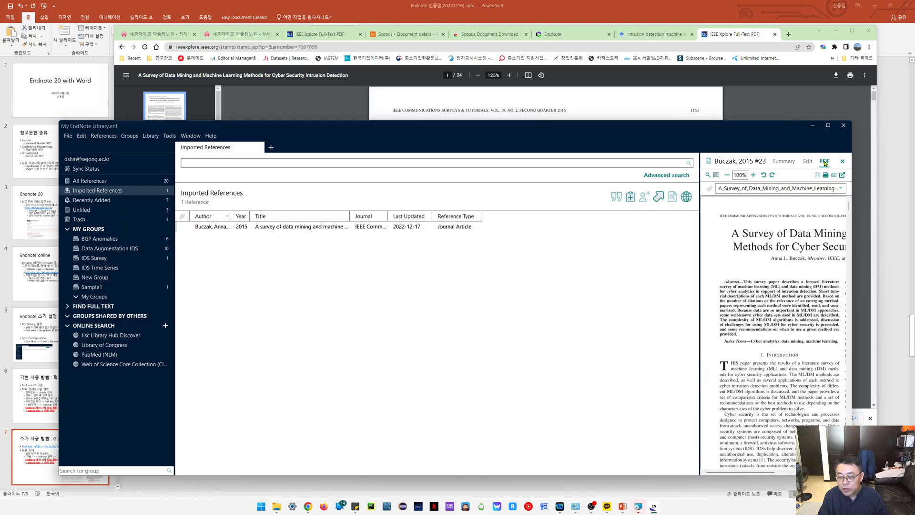
{"action": "left_click", "coordinate": [788, 163]}
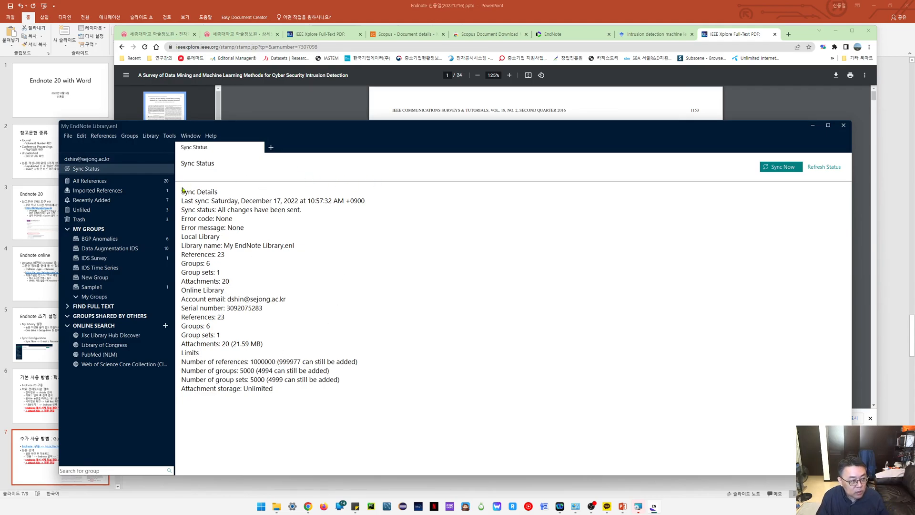
Fit the title column to the full title in Imported References, and add the survey reference to the IDS Survey group
{"action": "left_click", "coordinate": [106, 191]}
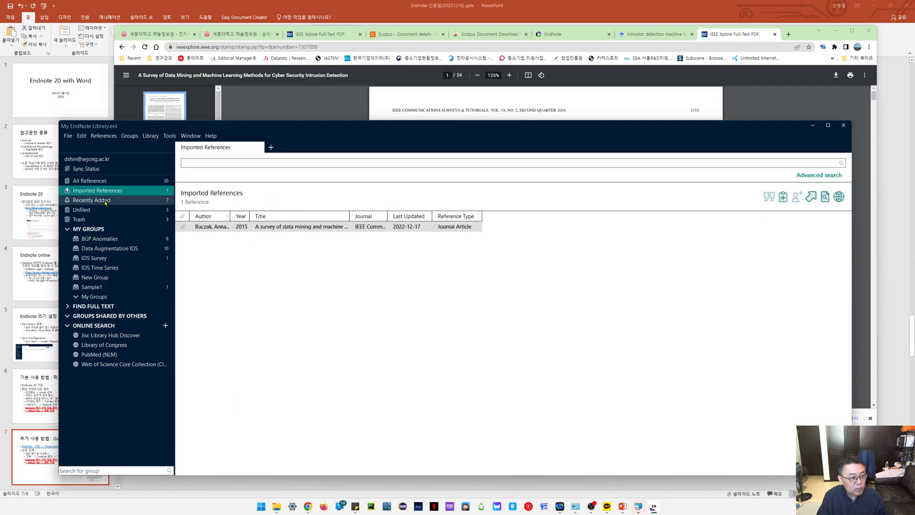
{"action": "left_click", "coordinate": [104, 201]}
{"action": "left_click", "coordinate": [107, 194]}
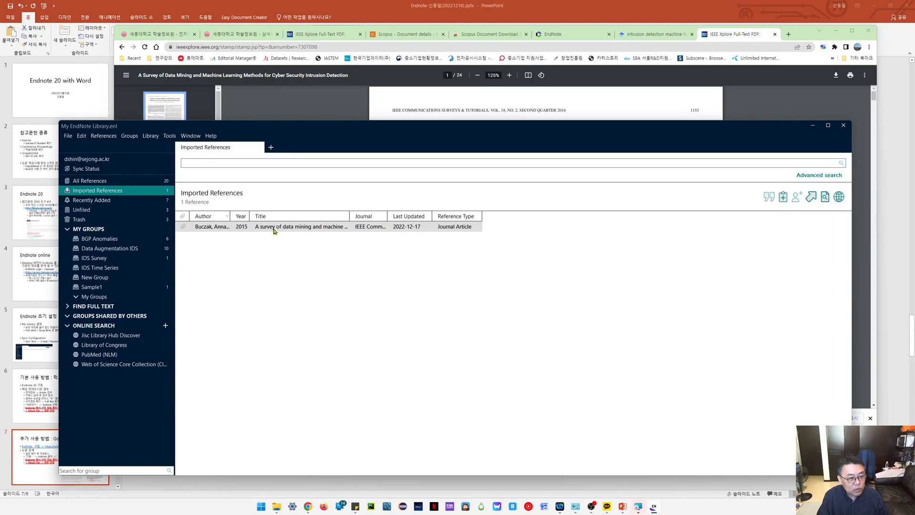
{"action": "left_click", "coordinate": [350, 217]}
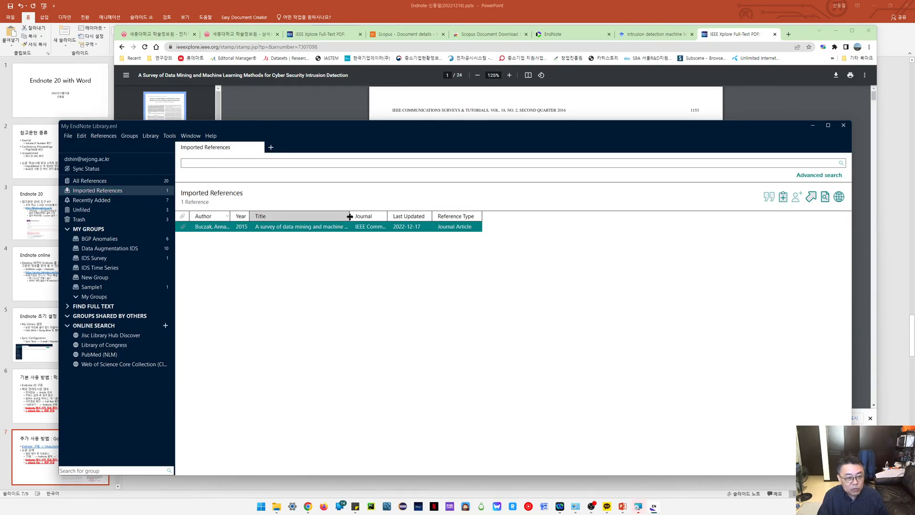
{"action": "double_click", "coordinate": [349, 216]}
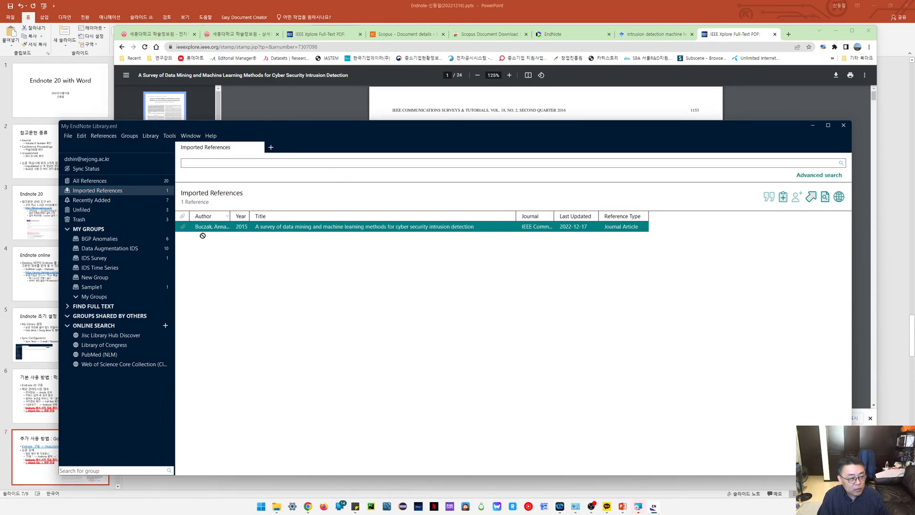
{"action": "left_click_drag", "start_coordinate": [202, 235], "coordinate": [108, 261]}
{"action": "left_click", "coordinate": [108, 260]}
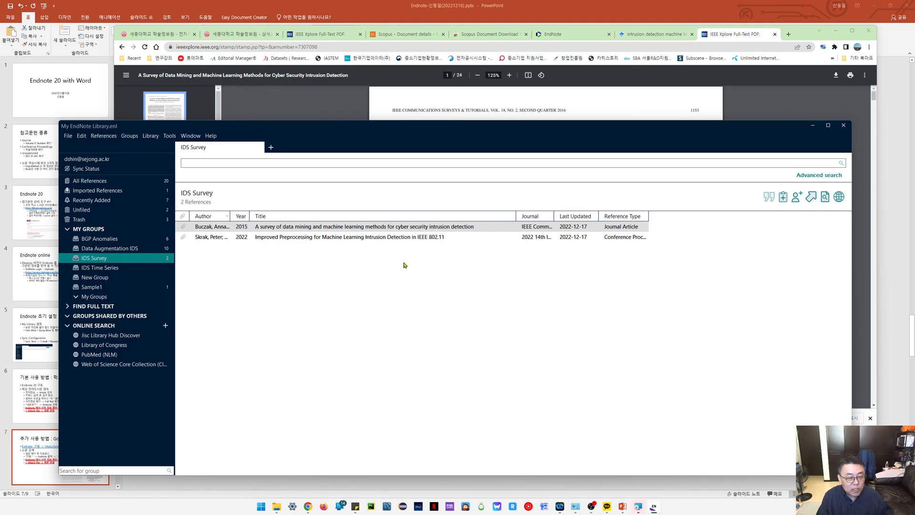
Switch to PowerPoint and compare the school library and Google Scholar slides for how reliable their reference data is
{"action": "left_click", "coordinate": [245, 3]}
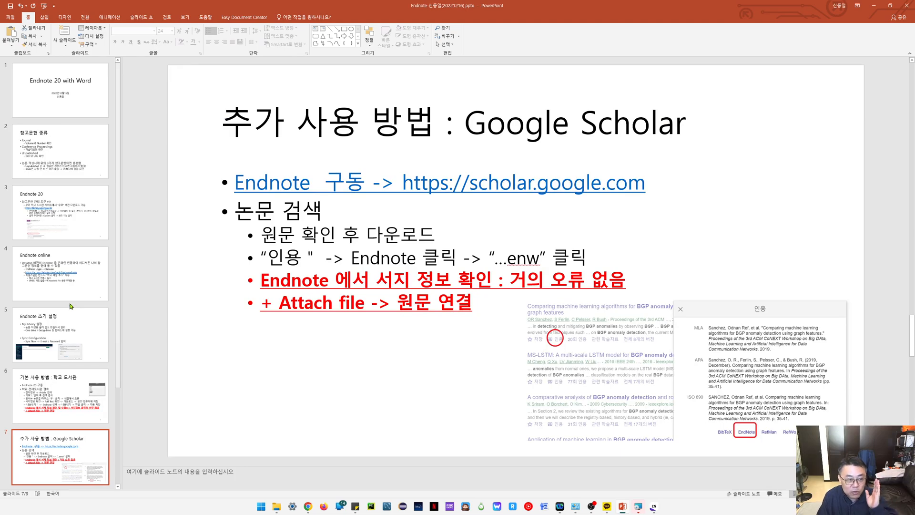
{"action": "left_click", "coordinate": [91, 408]}
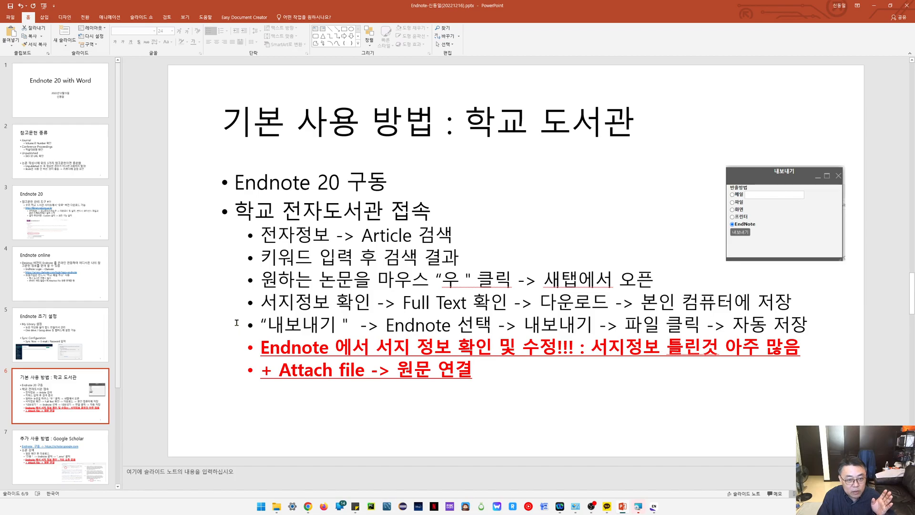
{"action": "left_click", "coordinate": [88, 458]}
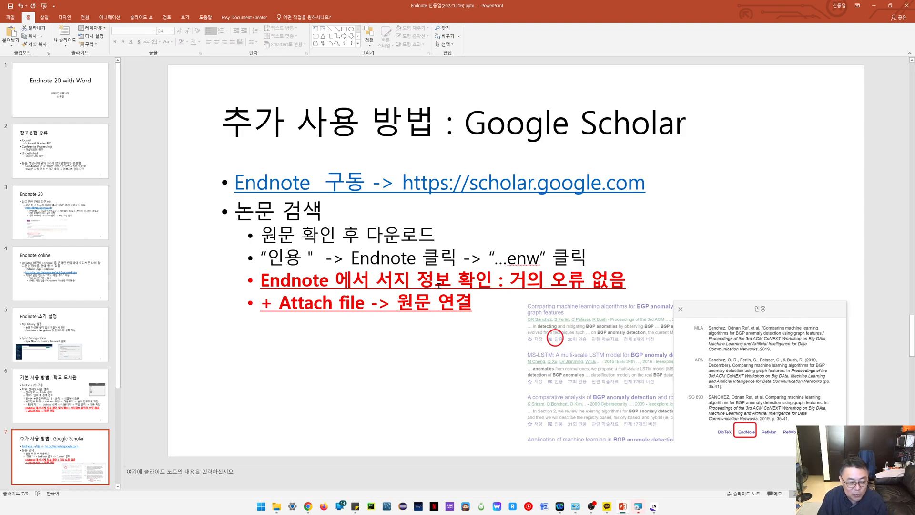
{"action": "left_click_drag", "start_coordinate": [120, 373], "coordinate": [118, 475]}
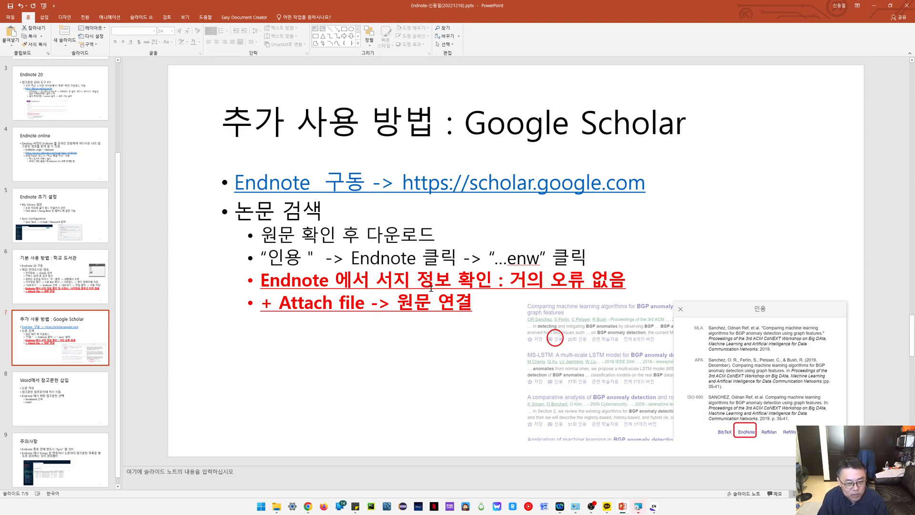
Switch to EndNote and examine the bibliographic fields of the IEEE 802.11 conference paper from the IDS Survey group in edit view
{"action": "mouse_move", "coordinate": [307, 510]}
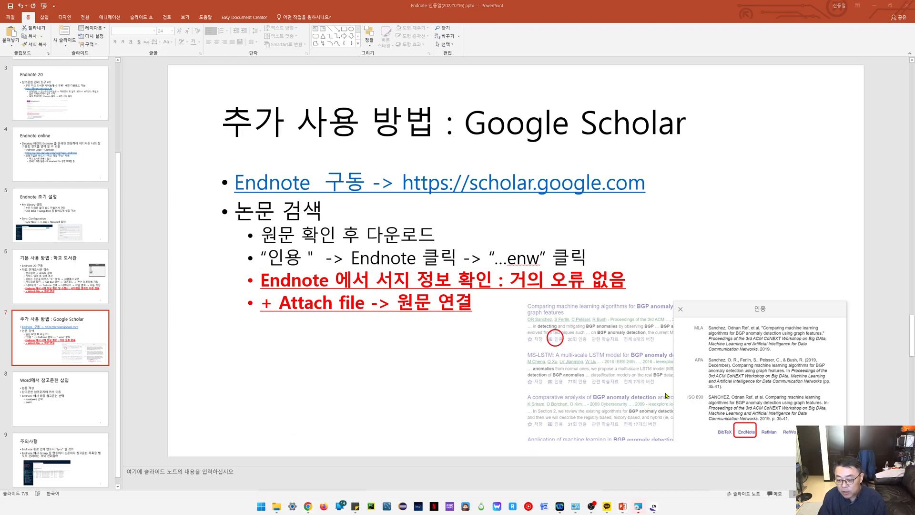
{"action": "left_click", "coordinate": [656, 508]}
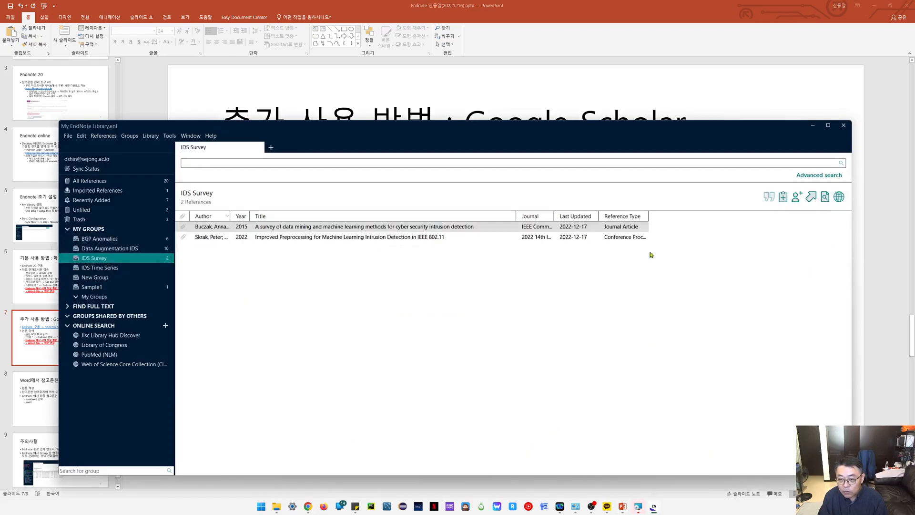
{"action": "left_click", "coordinate": [432, 238]}
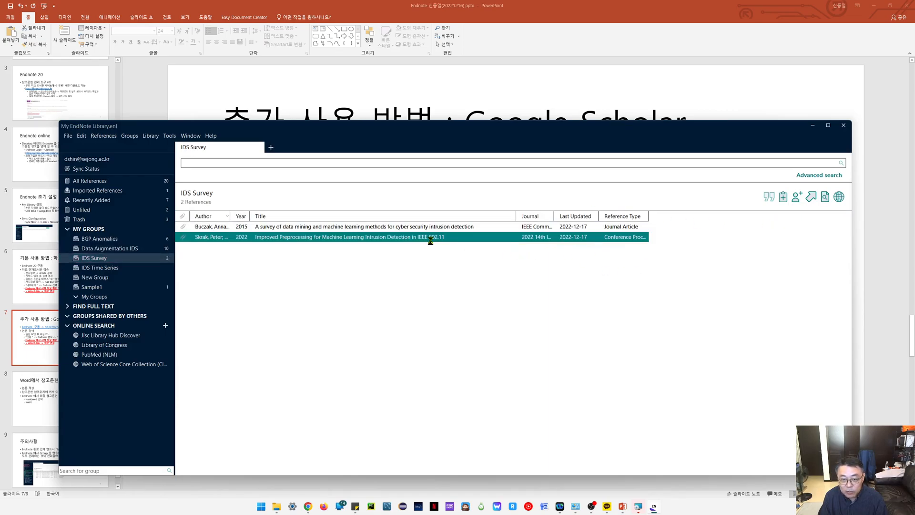
{"action": "left_click", "coordinate": [801, 162]}
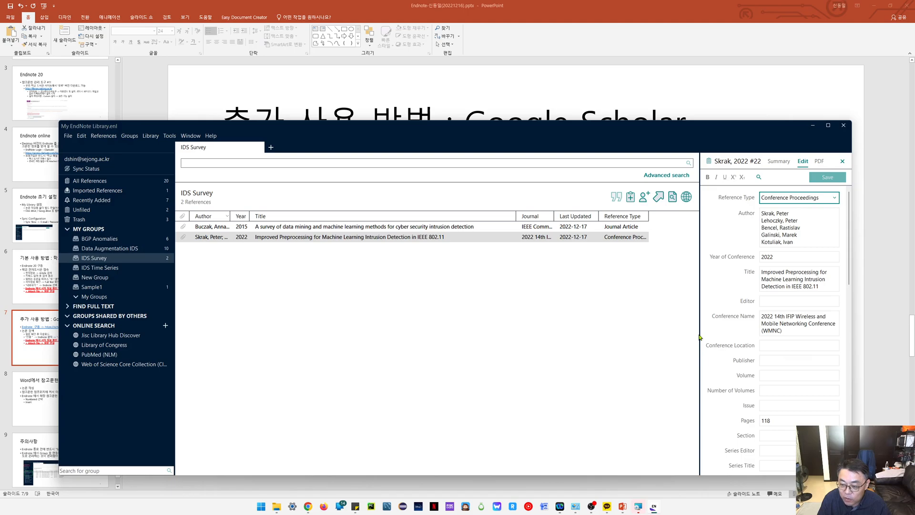
{"action": "left_click_drag", "start_coordinate": [699, 334], "coordinate": [665, 335]}
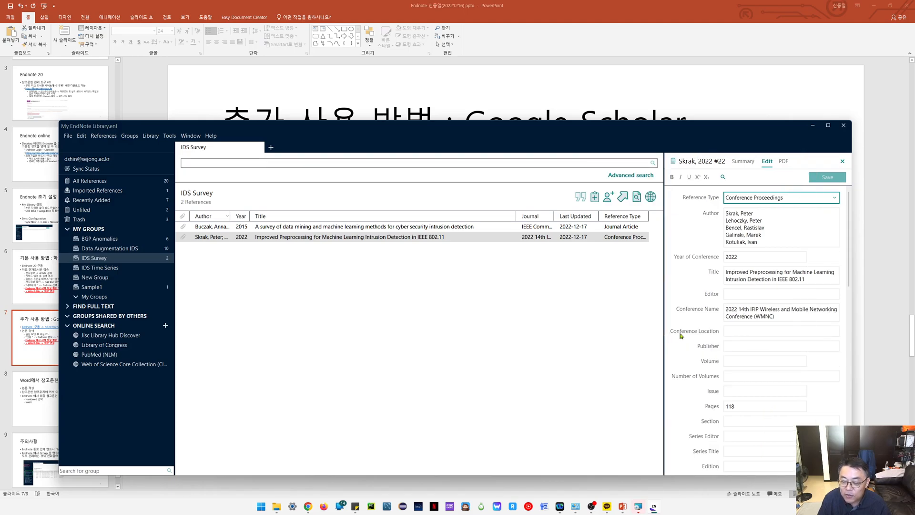
{"action": "scroll", "coordinate": [758, 309], "scroll_direction": "down", "scroll_amount": 4}
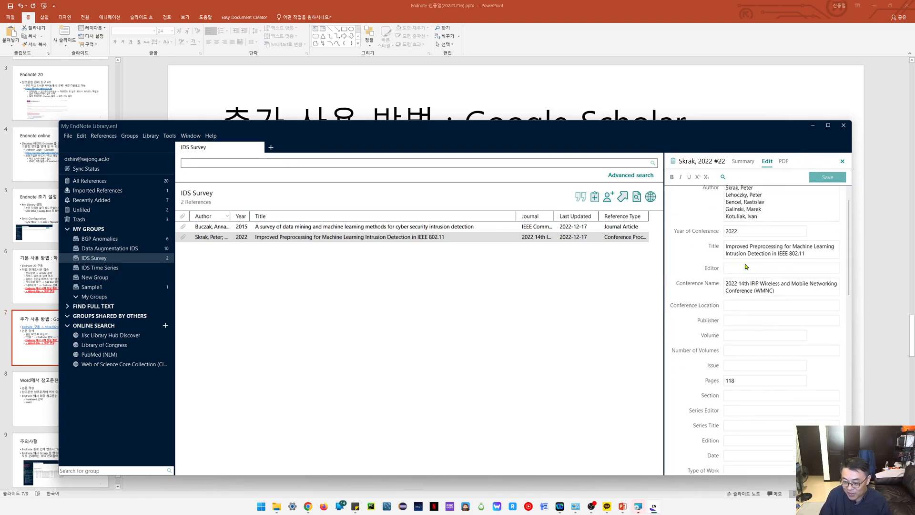
{"action": "scroll", "coordinate": [747, 301], "scroll_direction": "down", "scroll_amount": 4}
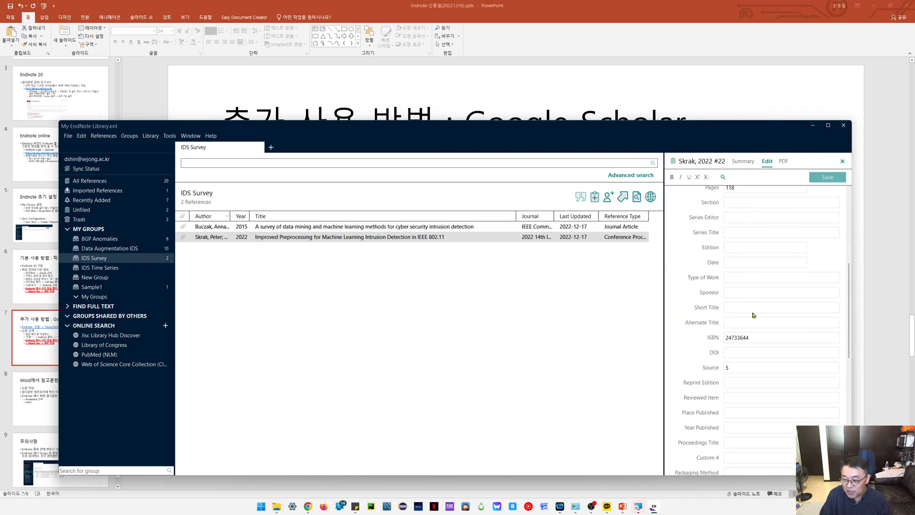
Return the IEEE 802.11 reference to summary view, and switch to PowerPoint to read the slide on inserting references in Word
{"action": "left_click", "coordinate": [744, 162]}
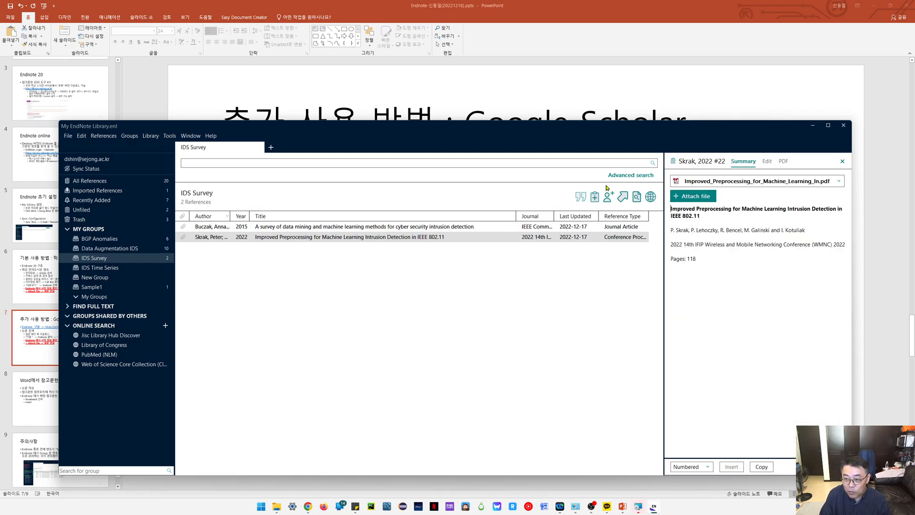
{"action": "left_click", "coordinate": [237, 44]}
{"action": "scroll", "coordinate": [71, 343], "scroll_direction": "down", "scroll_amount": 1}
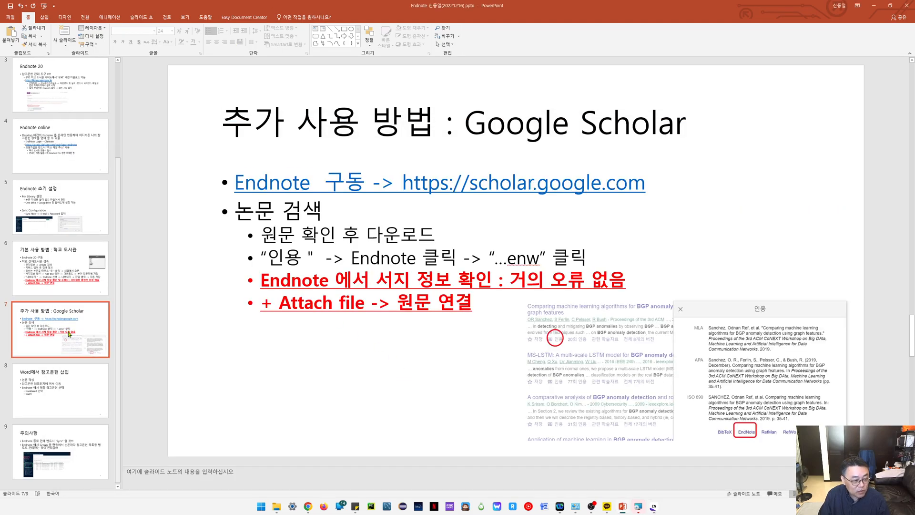
{"action": "left_click", "coordinate": [68, 390]}
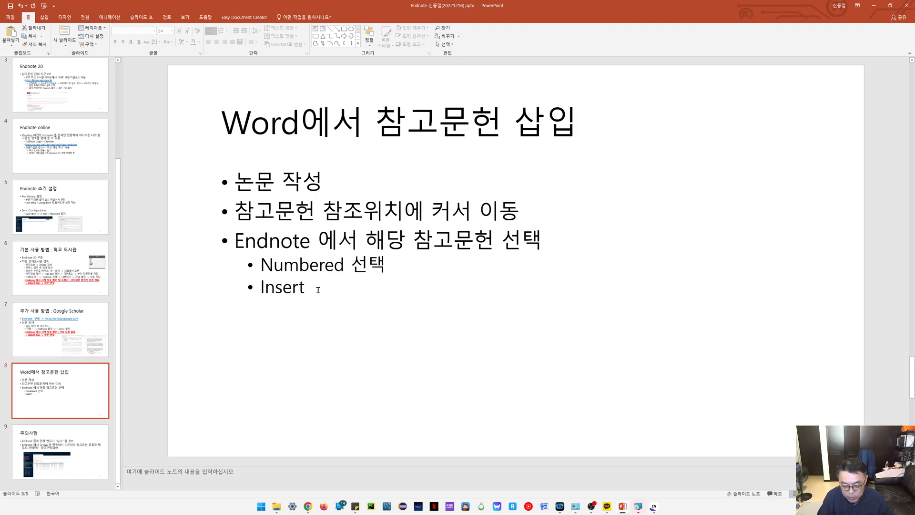
{"action": "key", "text": "super"}
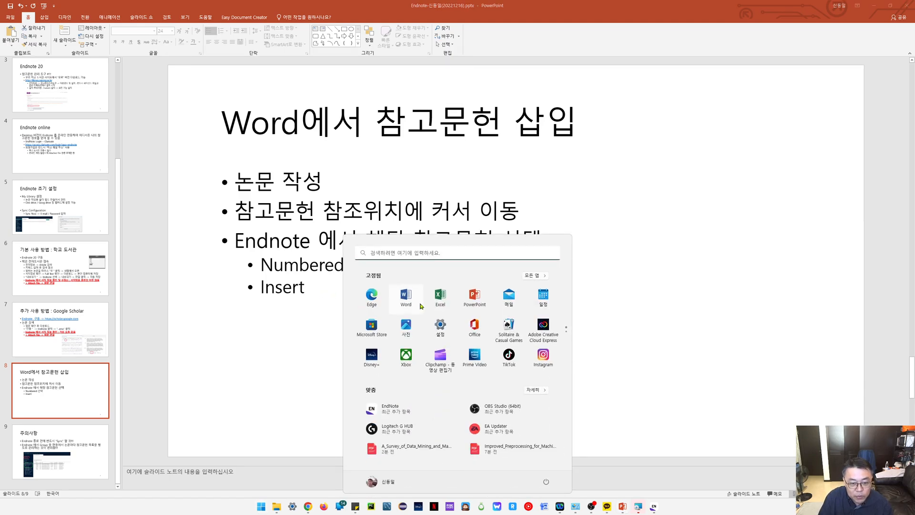
{"action": "left_click", "coordinate": [405, 298]}
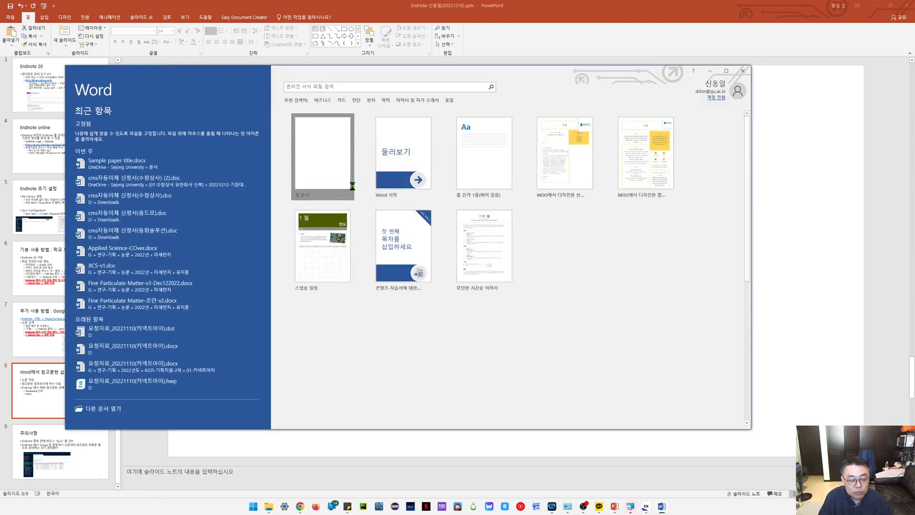
{"action": "left_click", "coordinate": [352, 190]}
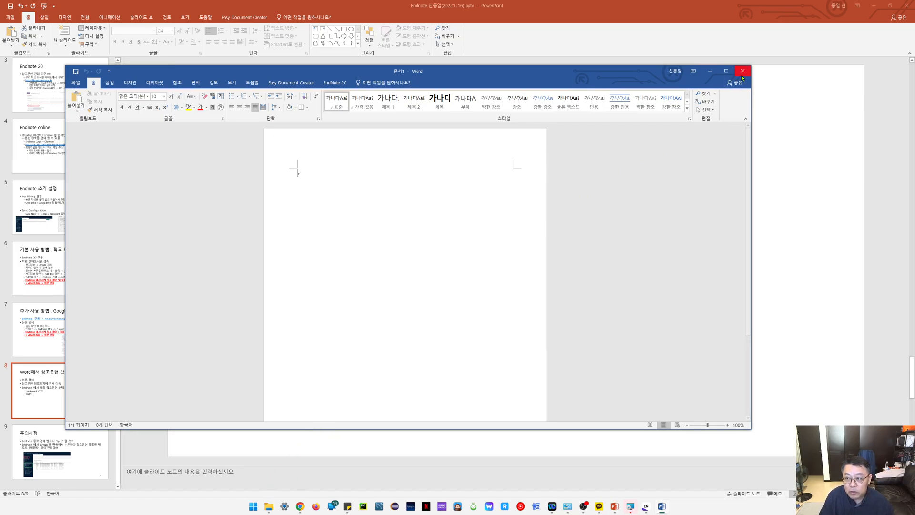
Switch to Chrome, search Google for "mdpi" in a new tab, and open the MDPI publisher site
{"action": "left_click", "coordinate": [299, 506]}
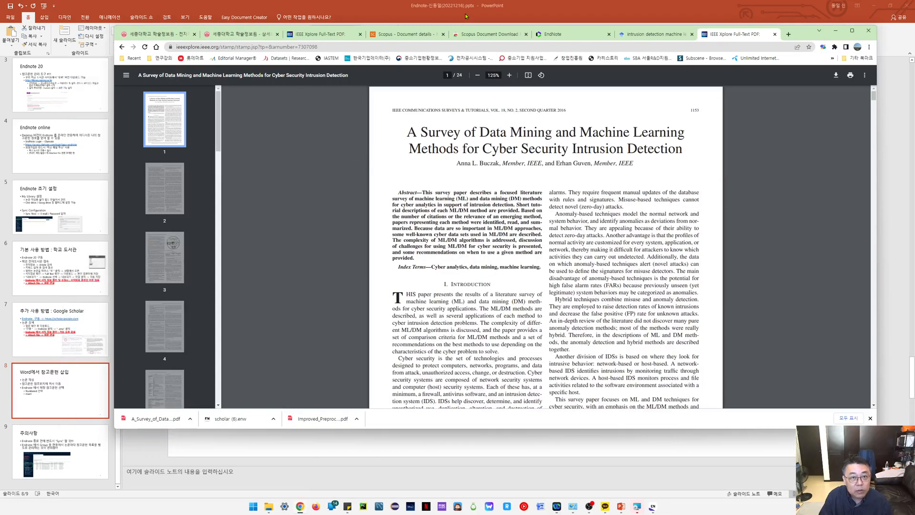
{"action": "left_click", "coordinate": [789, 34]}
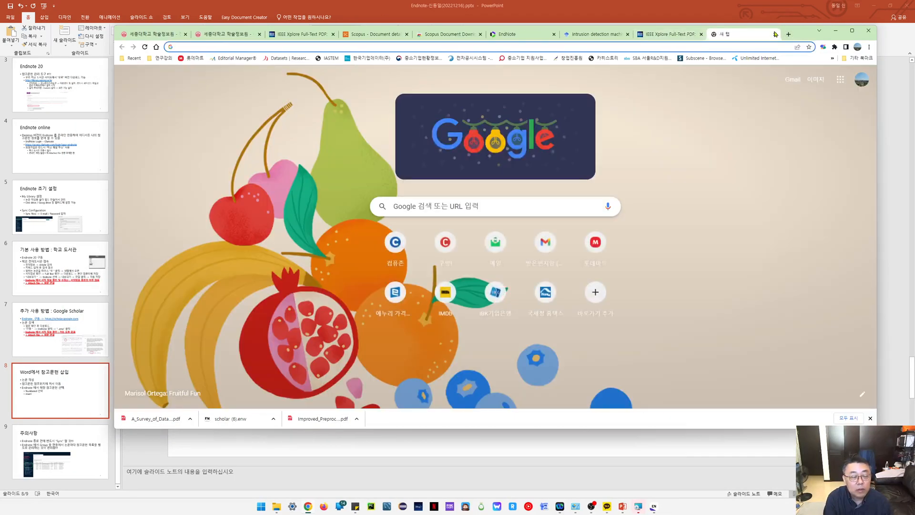
{"action": "type", "text": "mdpi."}
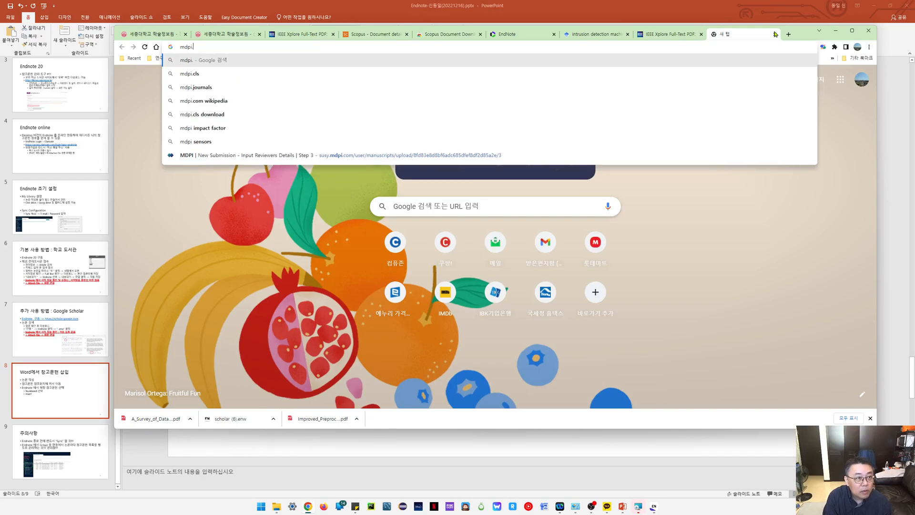
{"action": "key", "text": "BackSpace"}
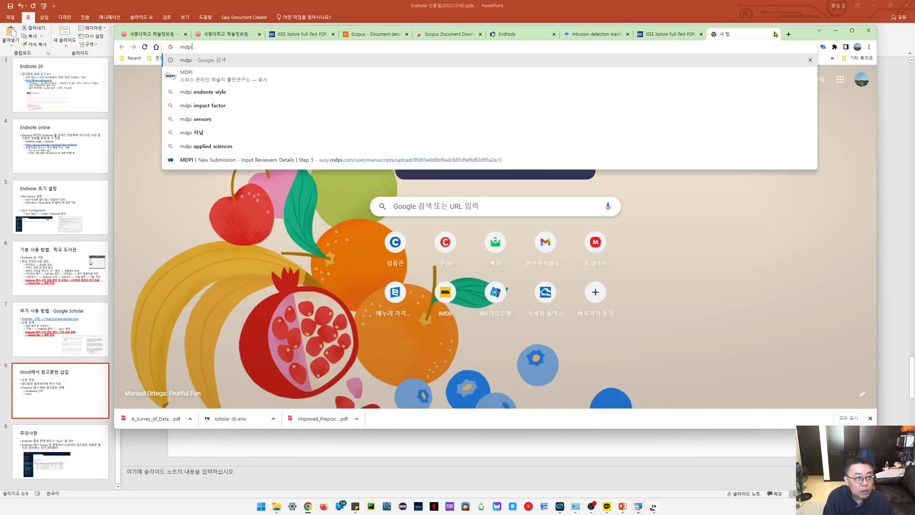
{"action": "key", "text": "Return"}
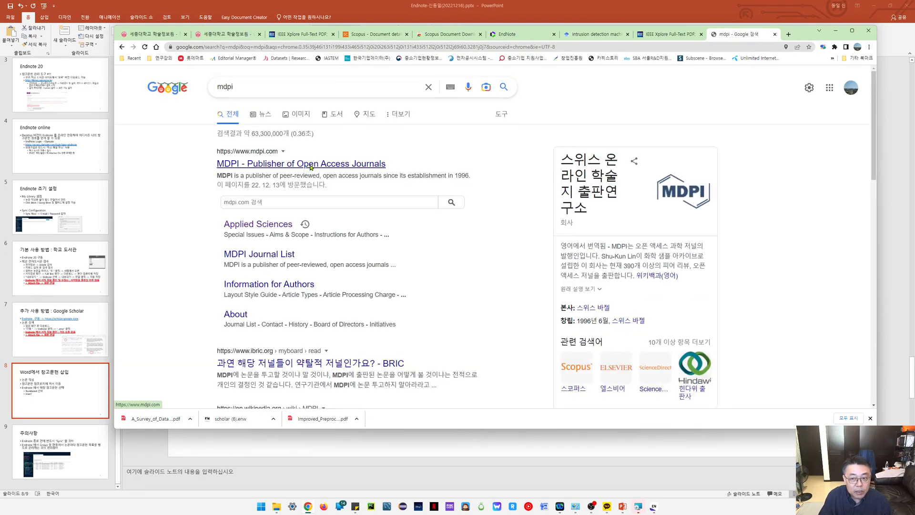
{"action": "left_click", "coordinate": [307, 168]}
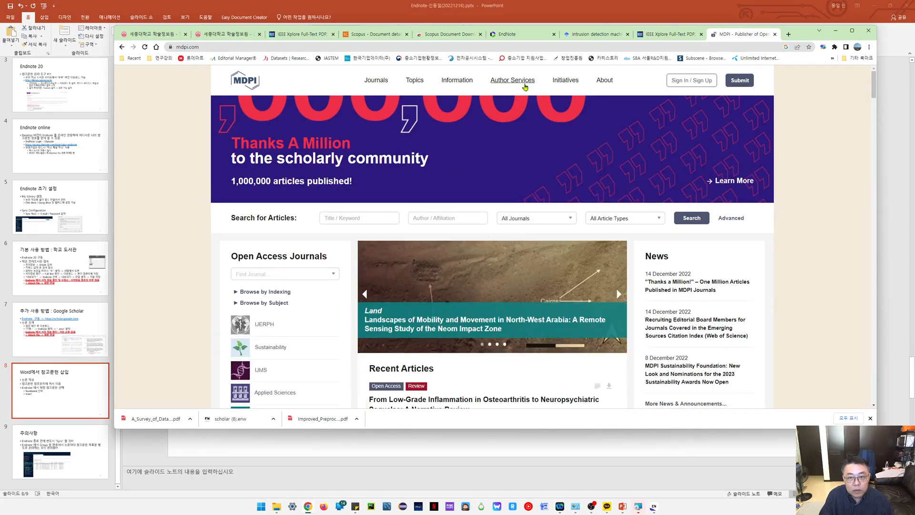
Search MDPI articles for the keyword "applied science"
{"action": "left_click", "coordinate": [289, 274]}
{"action": "left_click", "coordinate": [358, 215]}
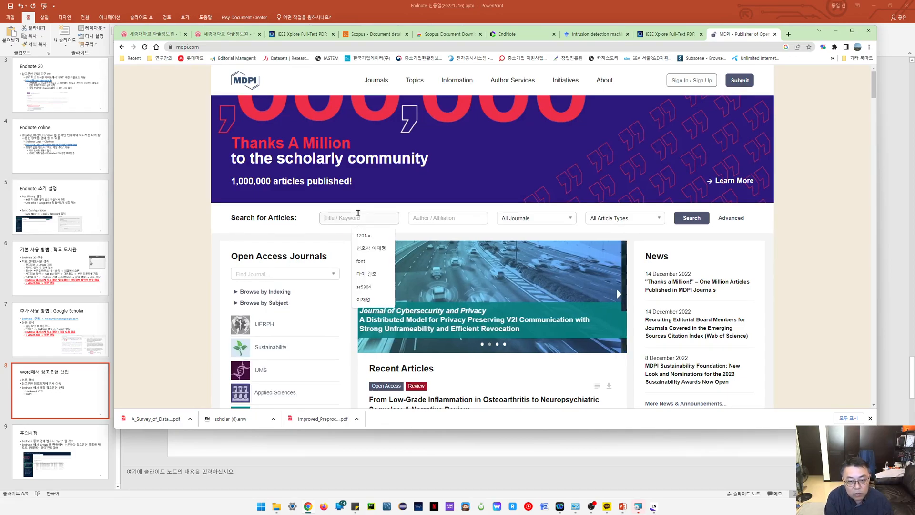
{"action": "type", "text": "applied science"}
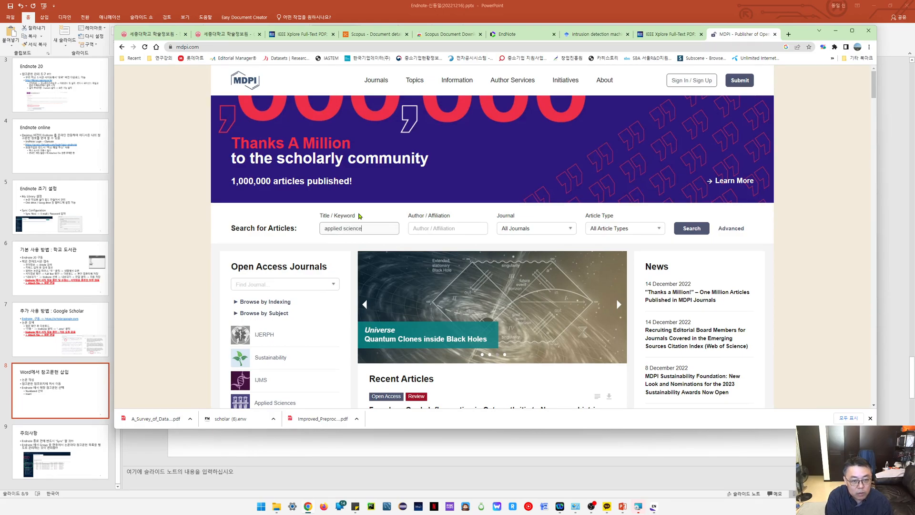
{"action": "key", "text": "Return"}
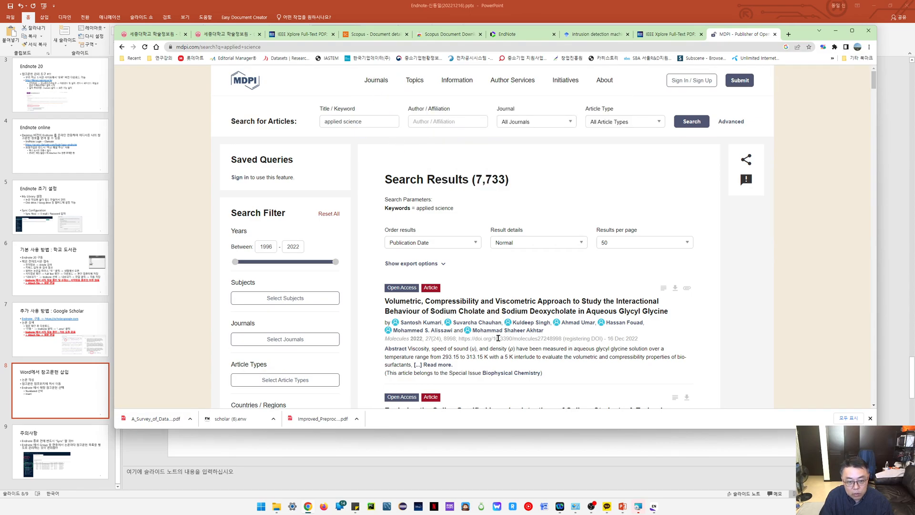
Open MDPI's Journal Finder page and set the article search's journal filter to Applied Sciences
{"action": "mouse_move", "coordinate": [376, 80]}
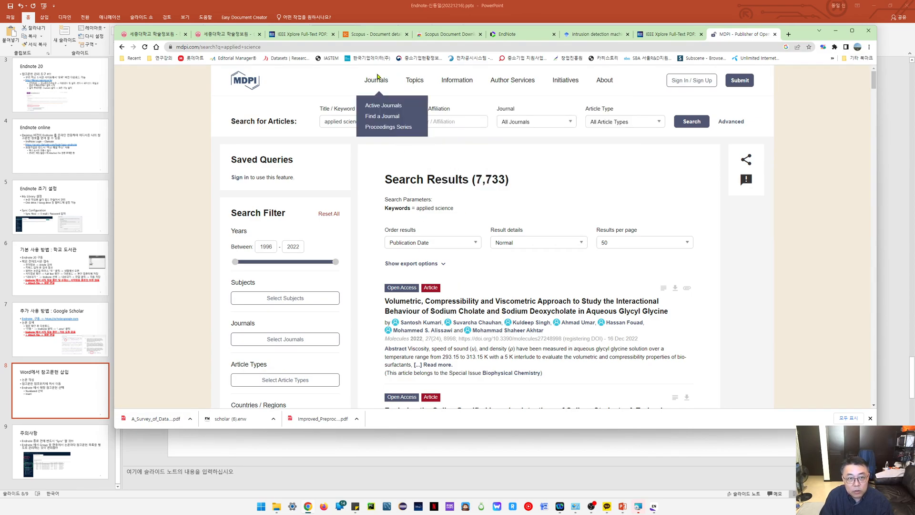
{"action": "left_click", "coordinate": [384, 116]}
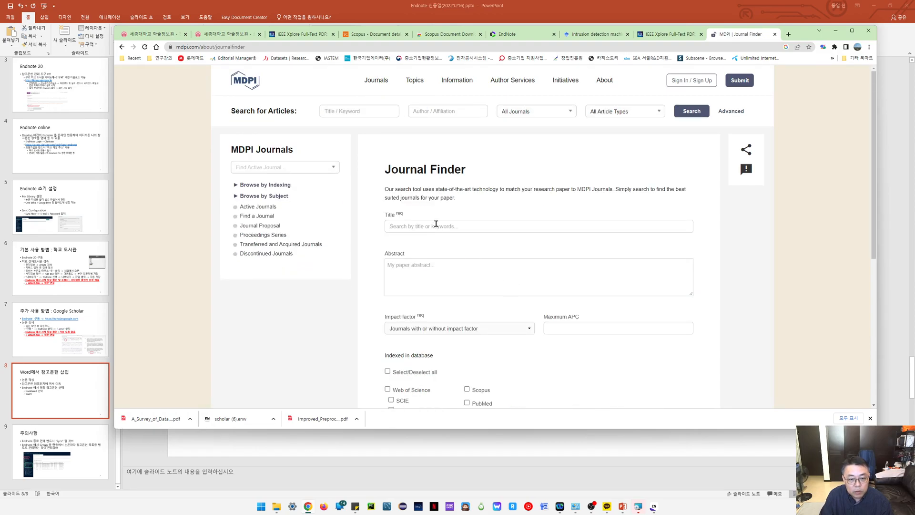
{"action": "left_click", "coordinate": [435, 224]}
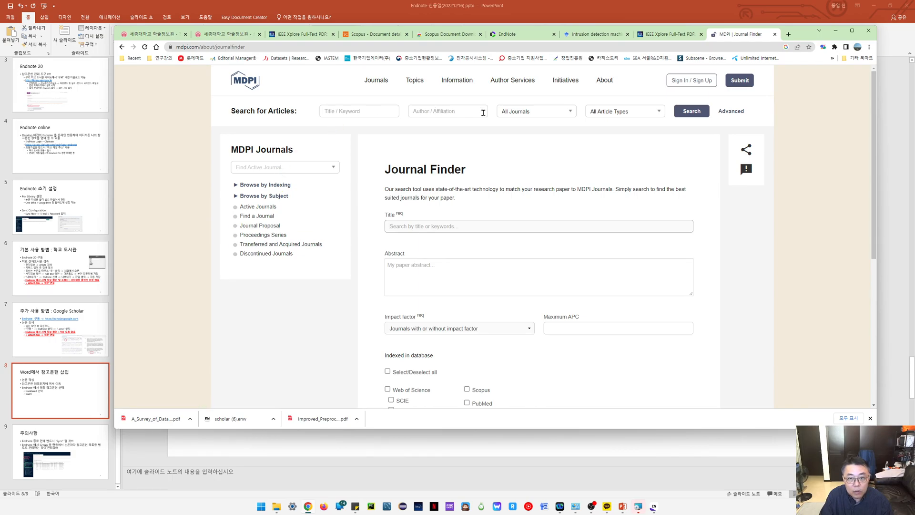
{"action": "left_click", "coordinate": [536, 113]}
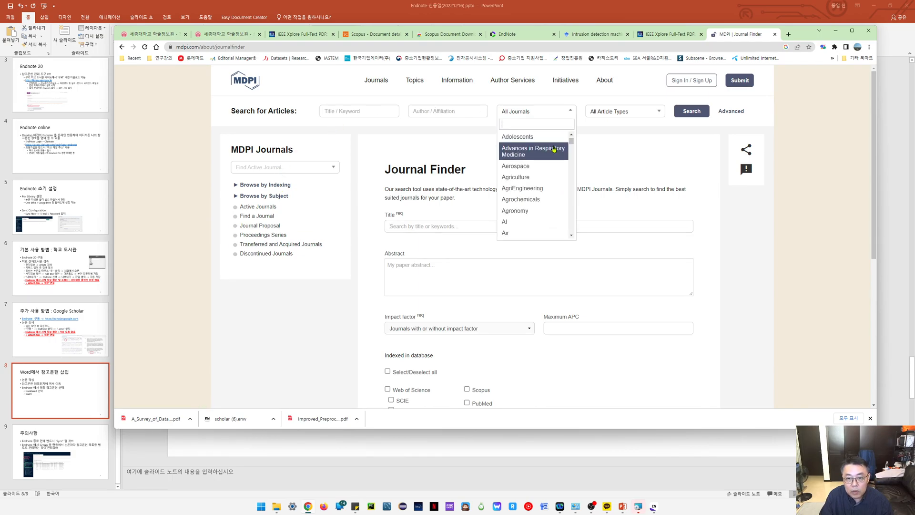
{"action": "scroll", "coordinate": [550, 152], "scroll_direction": "down", "scroll_amount": 3}
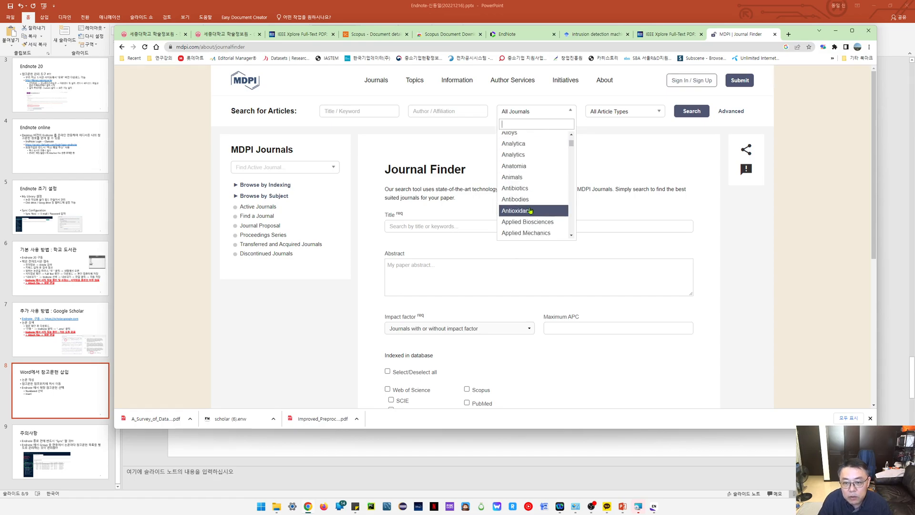
{"action": "scroll", "coordinate": [540, 233], "scroll_direction": "down", "scroll_amount": 3}
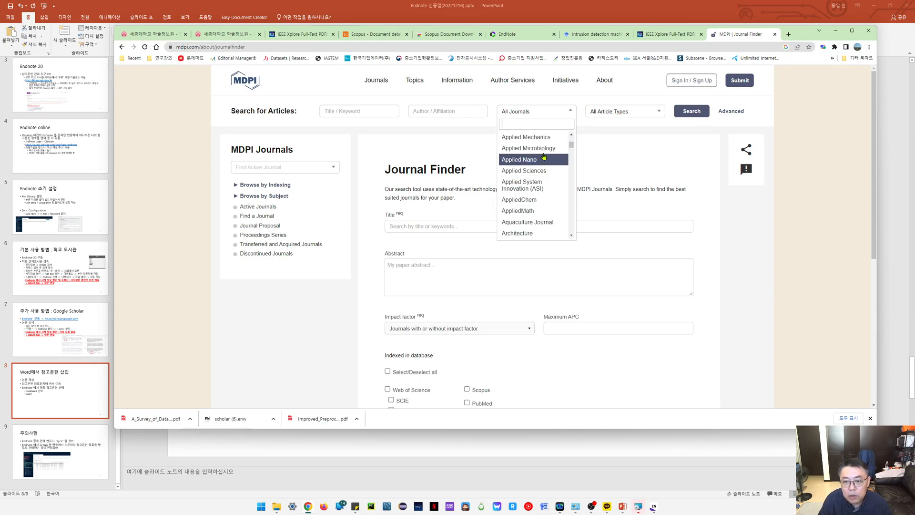
{"action": "left_click", "coordinate": [546, 171]}
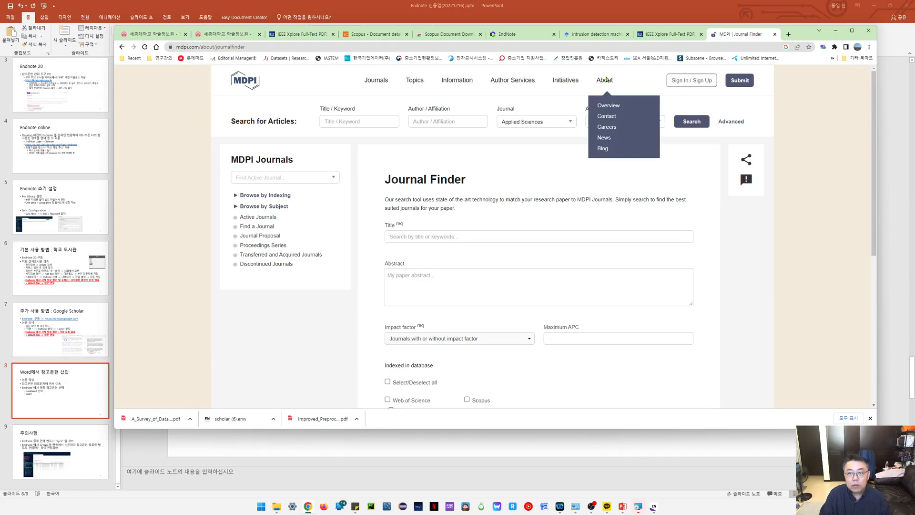
Look through MDPI's Author Services page and its language editing offers
{"action": "left_click", "coordinate": [511, 82]}
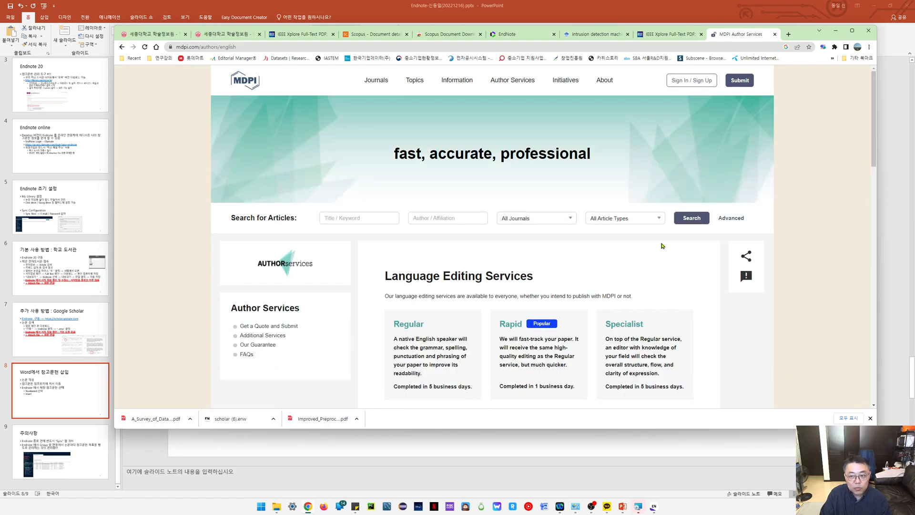
{"action": "scroll", "coordinate": [677, 241], "scroll_direction": "down", "scroll_amount": 2}
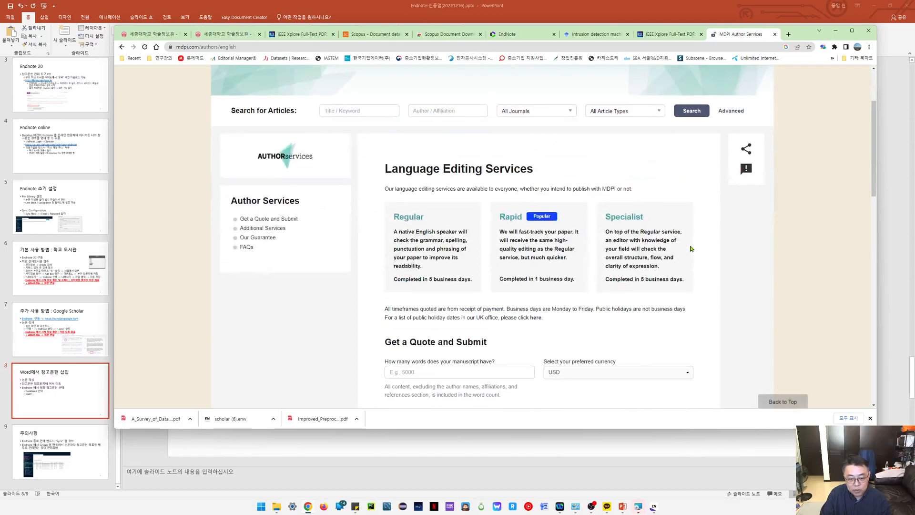
{"action": "scroll", "coordinate": [687, 247], "scroll_direction": "up", "scroll_amount": 2}
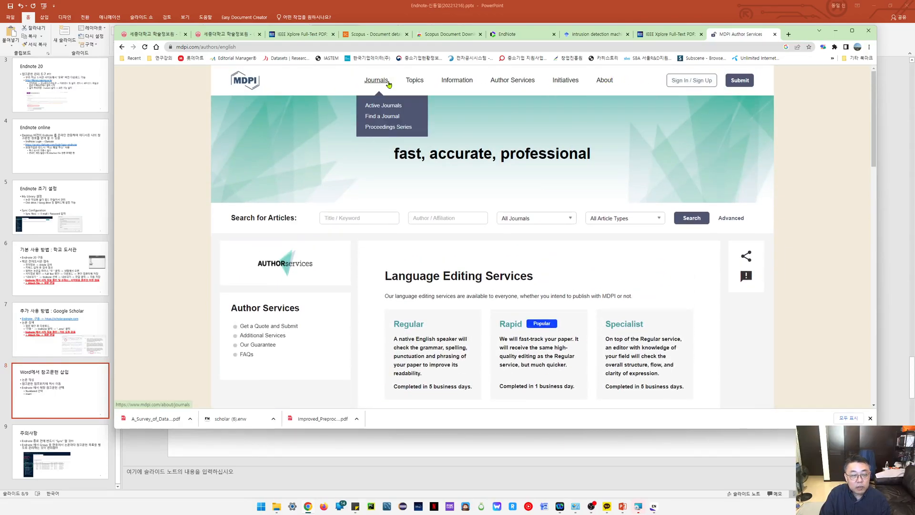
Find Applied Sciences in MDPI's list of active journals and open the journal's home page
{"action": "left_click", "coordinate": [397, 107]}
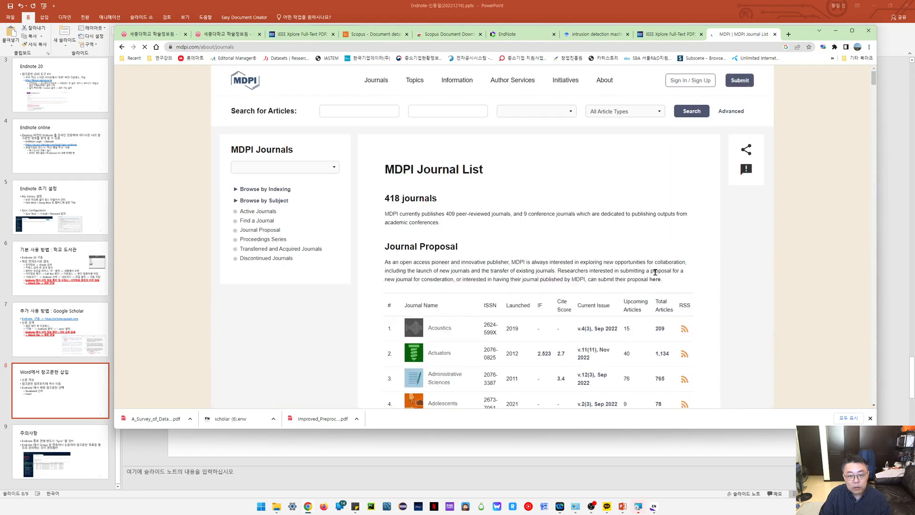
{"action": "scroll", "coordinate": [695, 295], "scroll_direction": "down", "scroll_amount": 4}
{"action": "scroll", "coordinate": [639, 294], "scroll_direction": "down", "scroll_amount": 3}
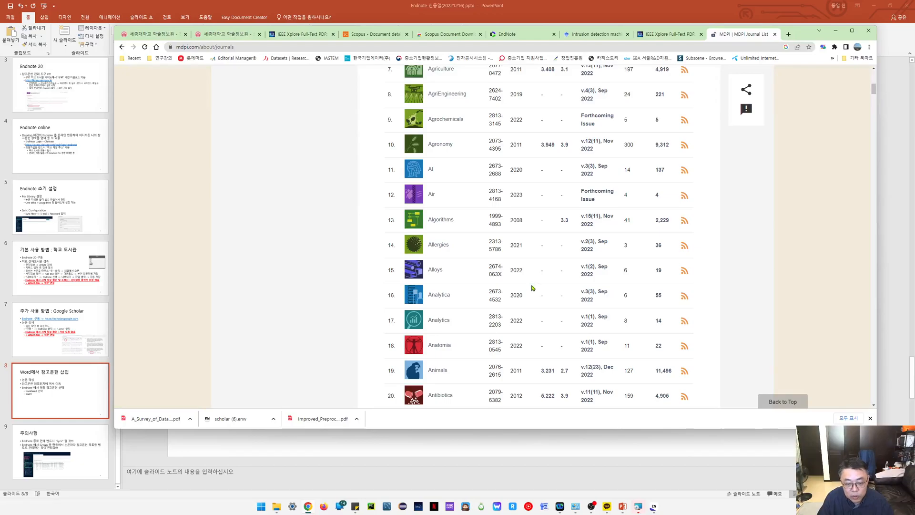
{"action": "scroll", "coordinate": [533, 288], "scroll_direction": "down", "scroll_amount": 7}
{"action": "left_click", "coordinate": [468, 249]}
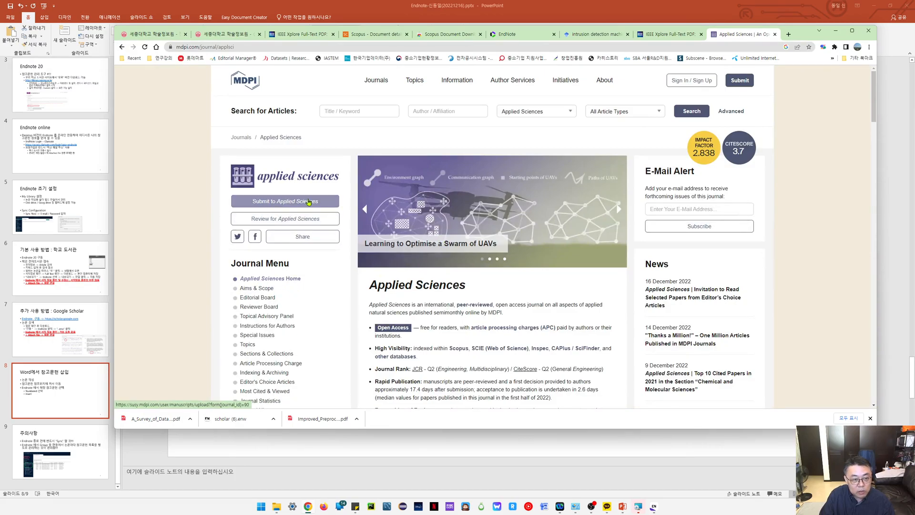
Start a manuscript submission to Applied Sciences, logging in to the MDPI account, and download the journal's Microsoft Word template
{"action": "left_click", "coordinate": [273, 202]}
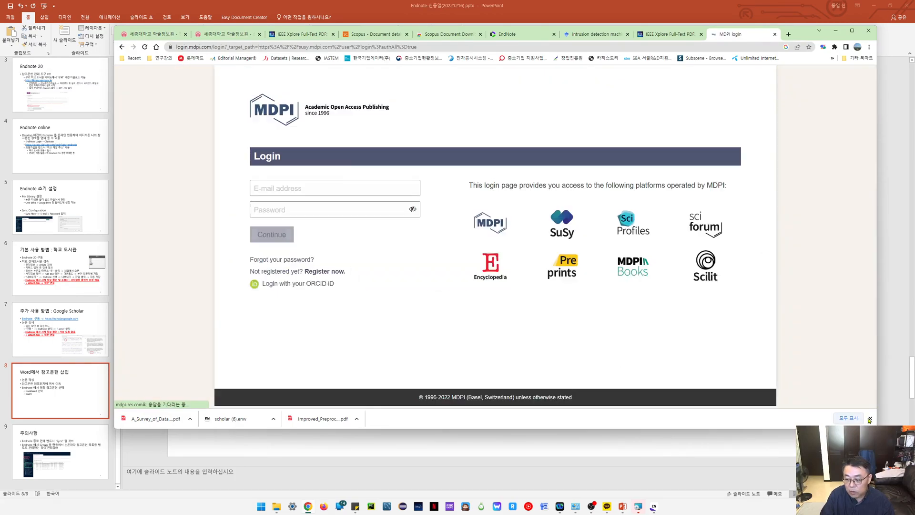
{"action": "left_click", "coordinate": [292, 236]}
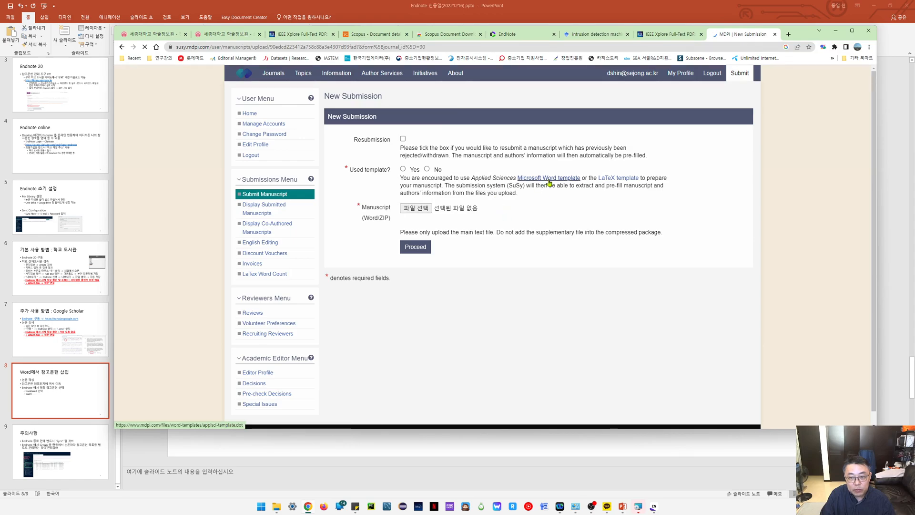
{"action": "left_click", "coordinate": [548, 178]}
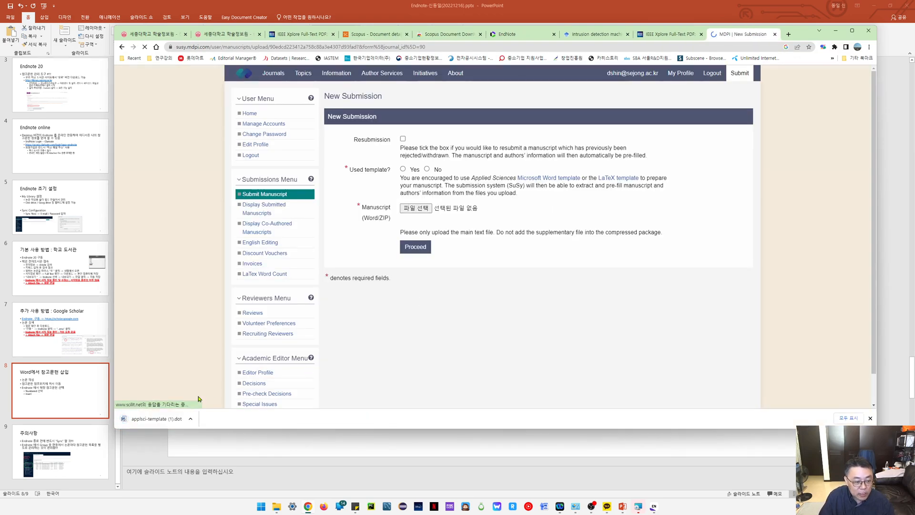
Open the downloaded applsci-template (1).dot file in Word and maximize its window
{"action": "left_click", "coordinate": [153, 419]}
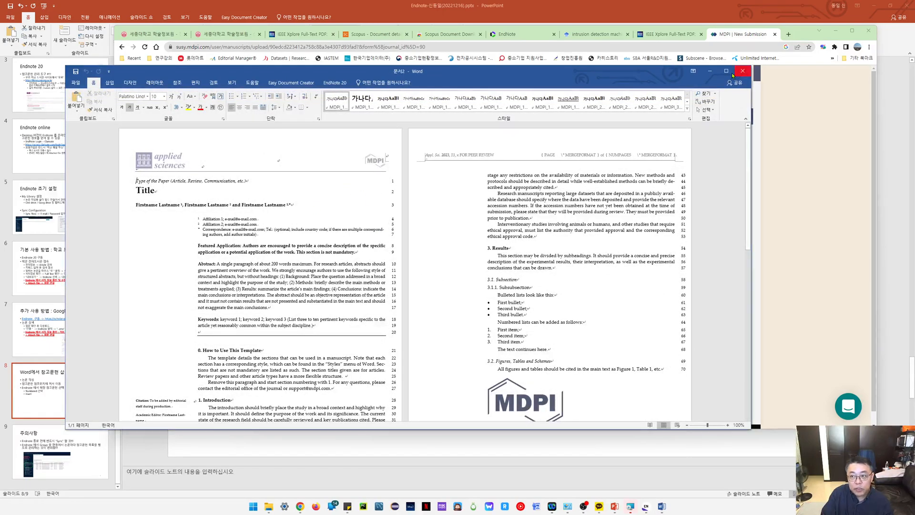
{"action": "left_click", "coordinate": [726, 70]}
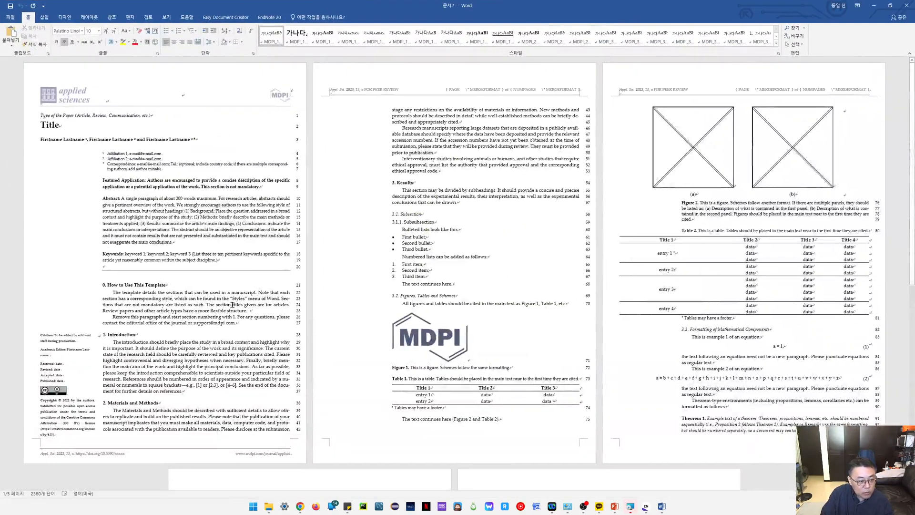
{"action": "left_click", "coordinate": [255, 325]}
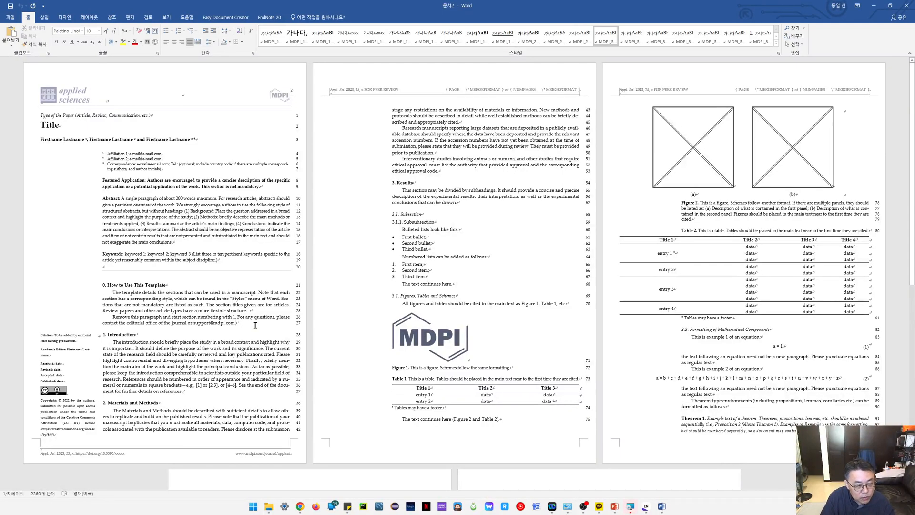
{"action": "key", "text": "ctrl+z"}
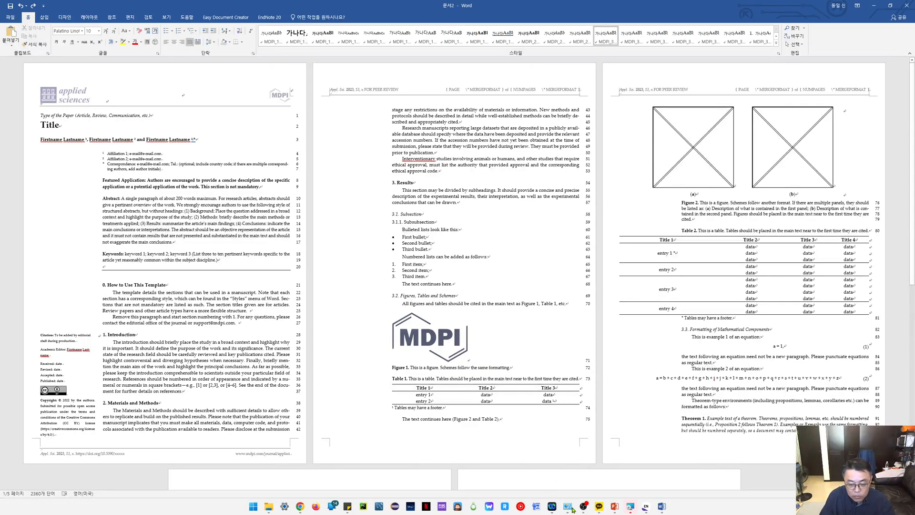
Switch to EndNote, keep the Numbered style, and insert "Improved Preprocessing for Machine Learning Intrusion Detection in IEEE 802.11" as a citation in the Word template
{"action": "left_click", "coordinate": [647, 507]}
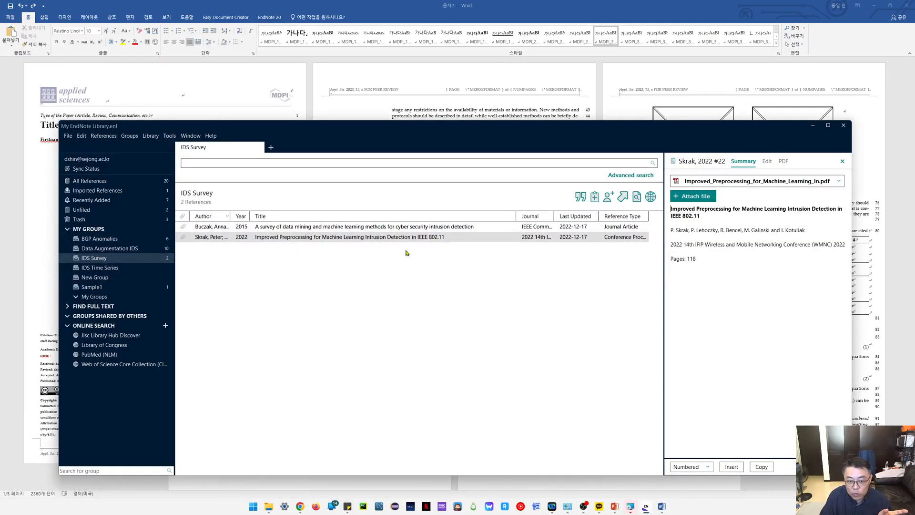
{"action": "left_click", "coordinate": [703, 468]}
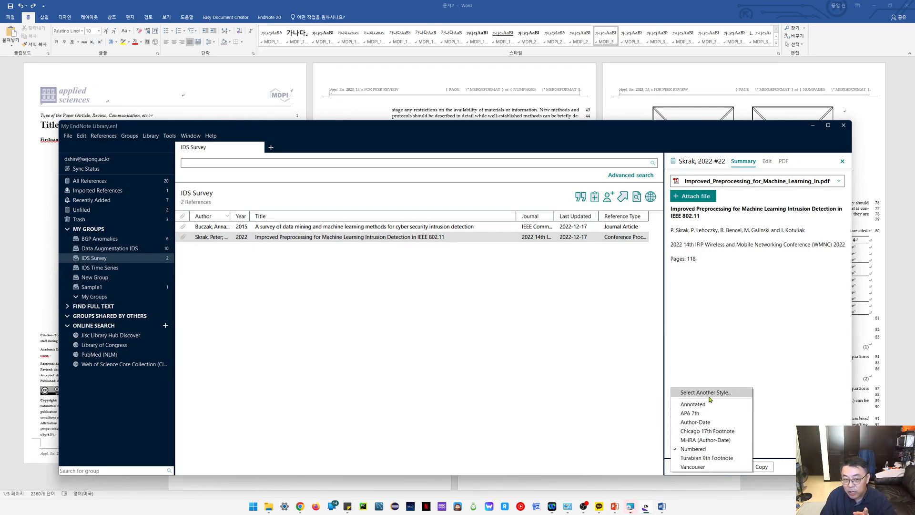
{"action": "left_click", "coordinate": [722, 448]}
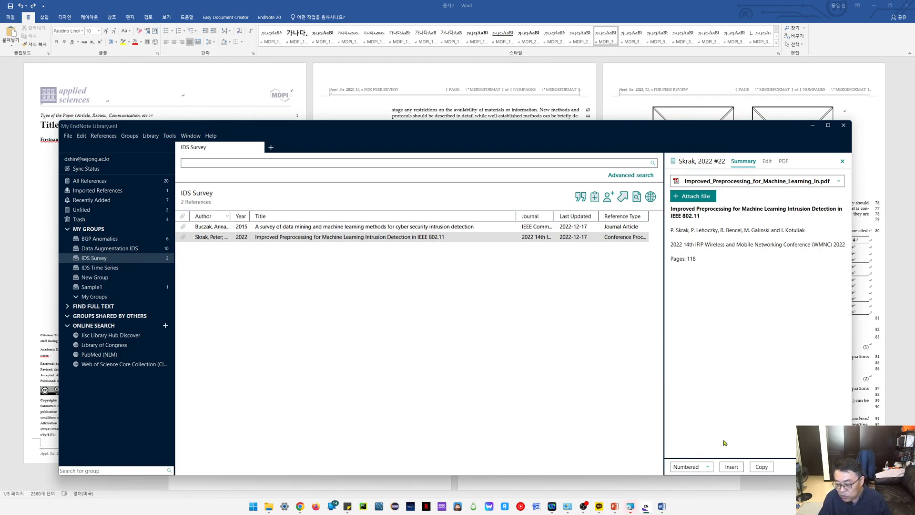
{"action": "left_click", "coordinate": [733, 469]}
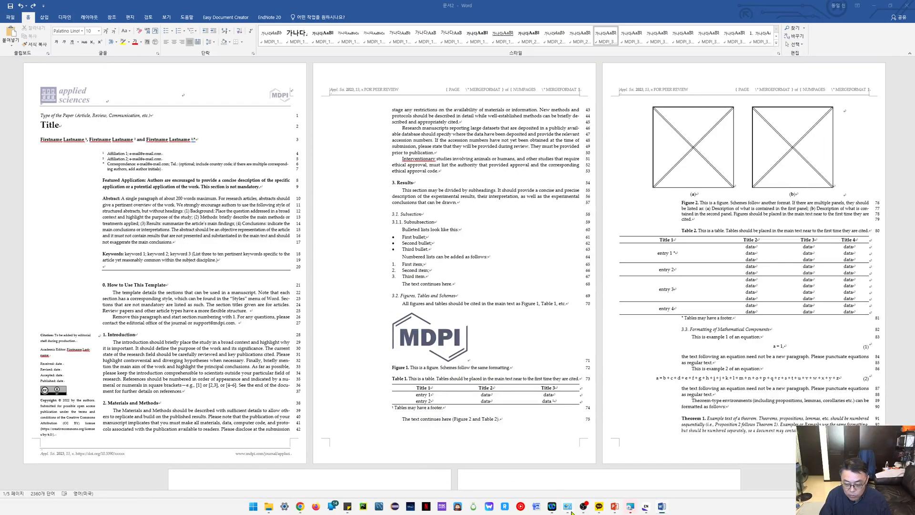
{"action": "mouse_move", "coordinate": [650, 509]}
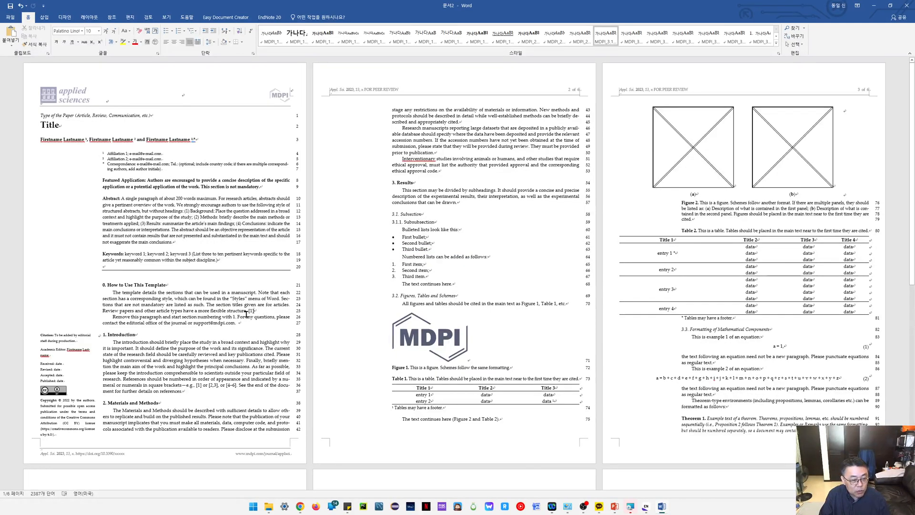
Check the inserted in-text citation and its bibliography entry on the last page of the manuscript
{"action": "scroll", "coordinate": [246, 314], "scroll_direction": "up", "scroll_amount": 5}
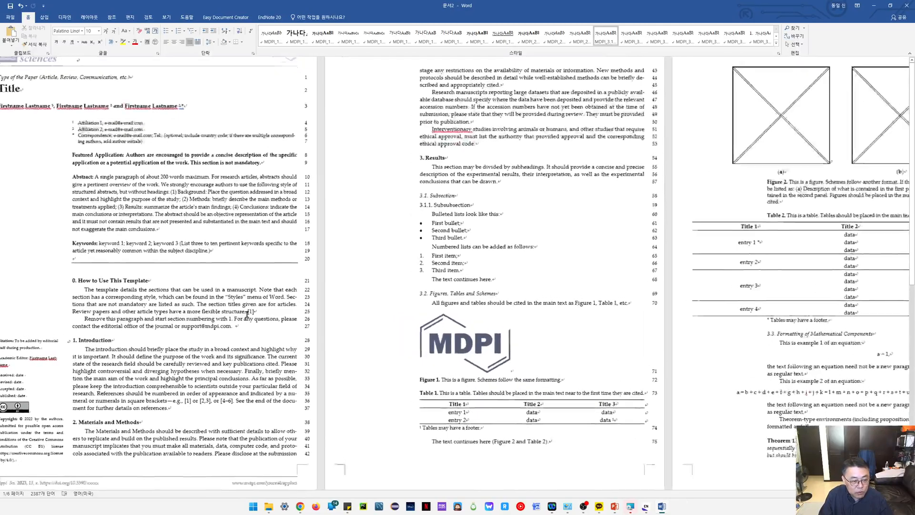
{"action": "scroll", "coordinate": [386, 329], "scroll_direction": "up", "scroll_amount": 2}
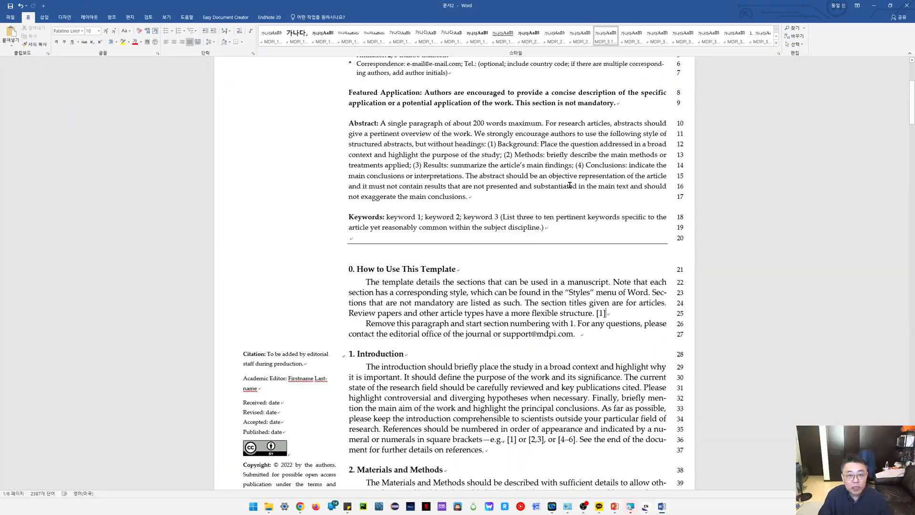
{"action": "scroll", "coordinate": [569, 185], "scroll_direction": "down", "scroll_amount": 20}
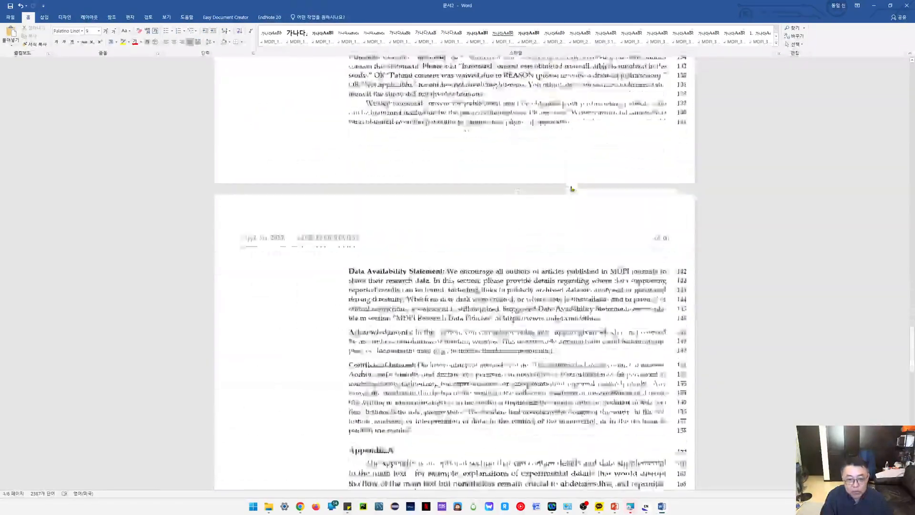
{"action": "scroll", "coordinate": [572, 188], "scroll_direction": "down", "scroll_amount": 10}
{"action": "scroll", "coordinate": [570, 185], "scroll_direction": "up", "scroll_amount": 5}
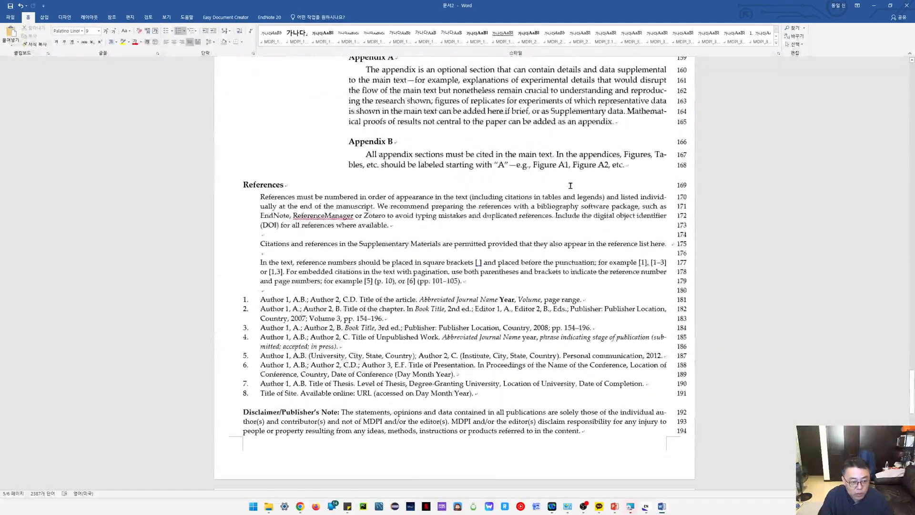
{"action": "scroll", "coordinate": [570, 185], "scroll_direction": "down", "scroll_amount": 3}
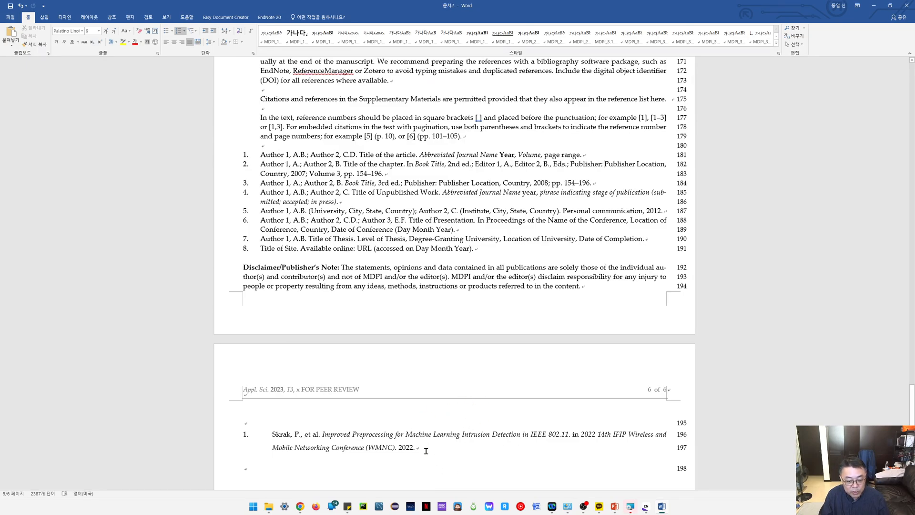
{"action": "triple_click", "coordinate": [464, 448]}
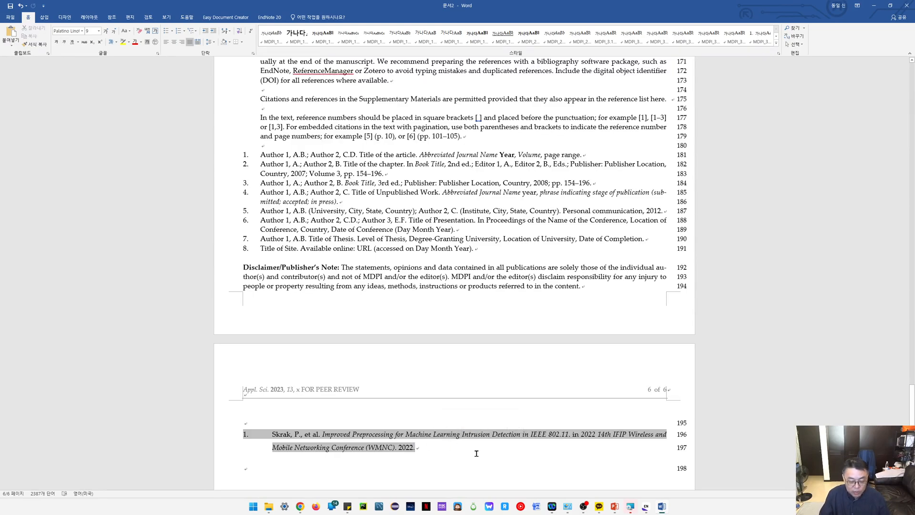
{"action": "left_click", "coordinate": [443, 468]}
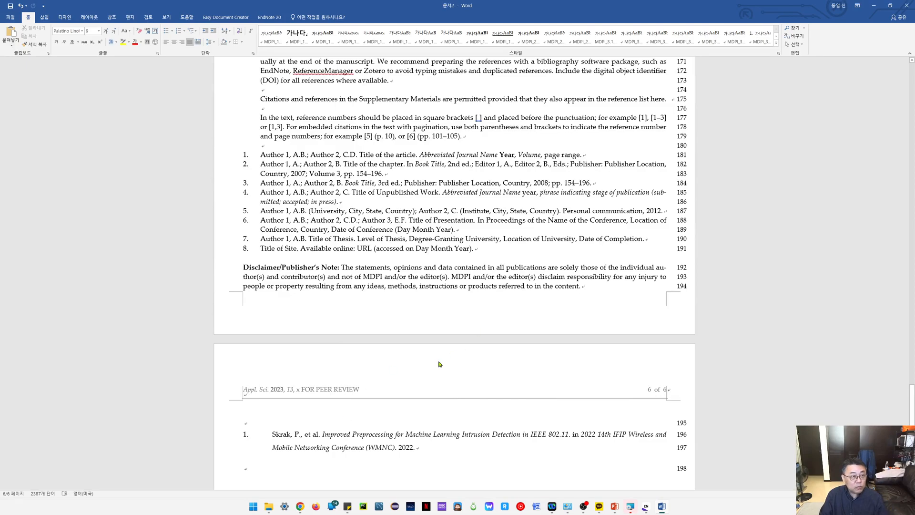
Open the inserted citation in Edit & Manage Citations, view its reference fields in EndNote, and cancel the dialog without changes
{"action": "left_click", "coordinate": [266, 21]}
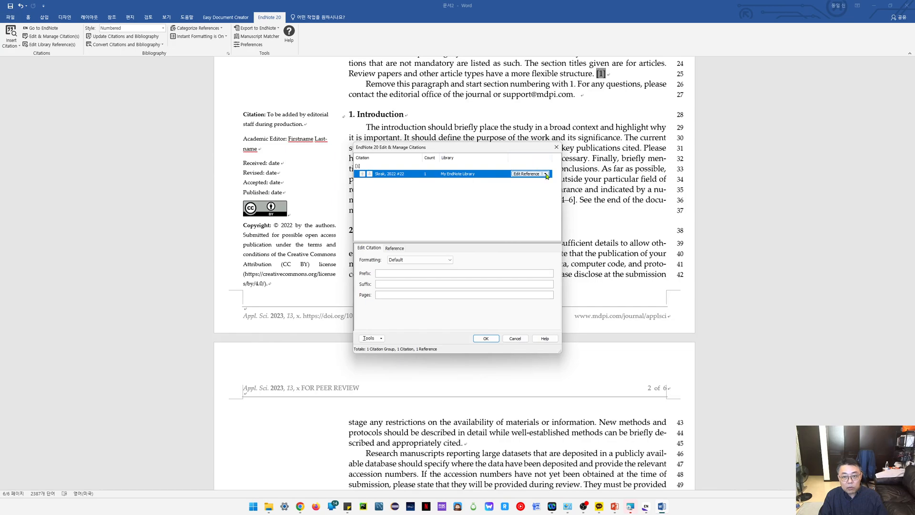
{"action": "left_click", "coordinate": [529, 174]}
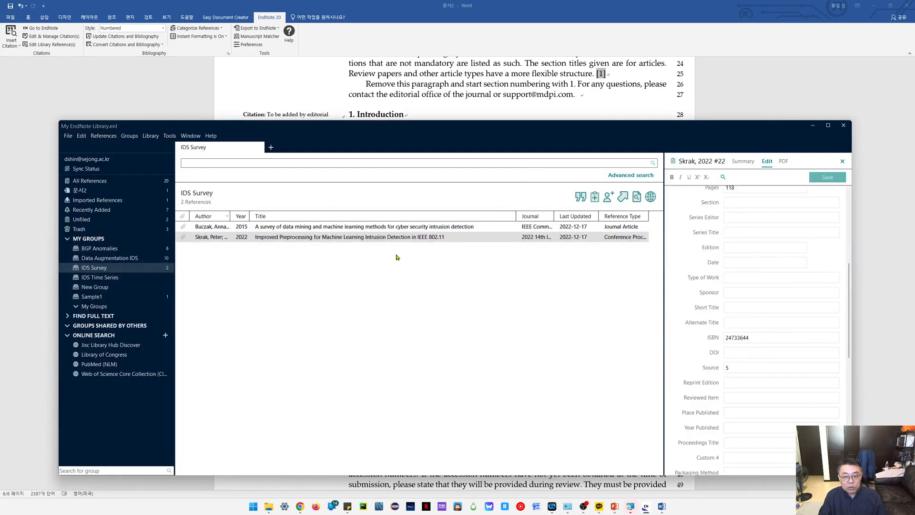
{"action": "left_click", "coordinate": [743, 161]}
{"action": "left_click", "coordinate": [767, 161]}
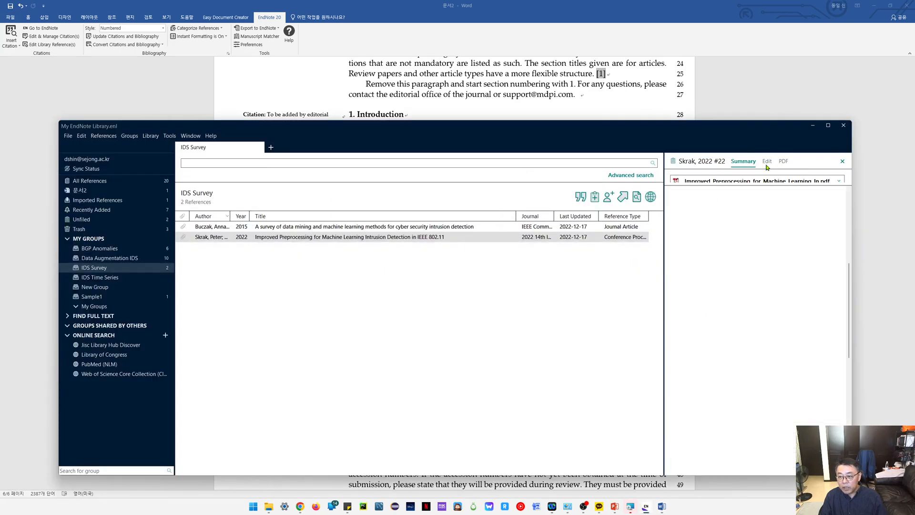
{"action": "scroll", "coordinate": [782, 323], "scroll_direction": "up", "scroll_amount": 2}
{"action": "scroll", "coordinate": [782, 323], "scroll_direction": "up", "scroll_amount": 1}
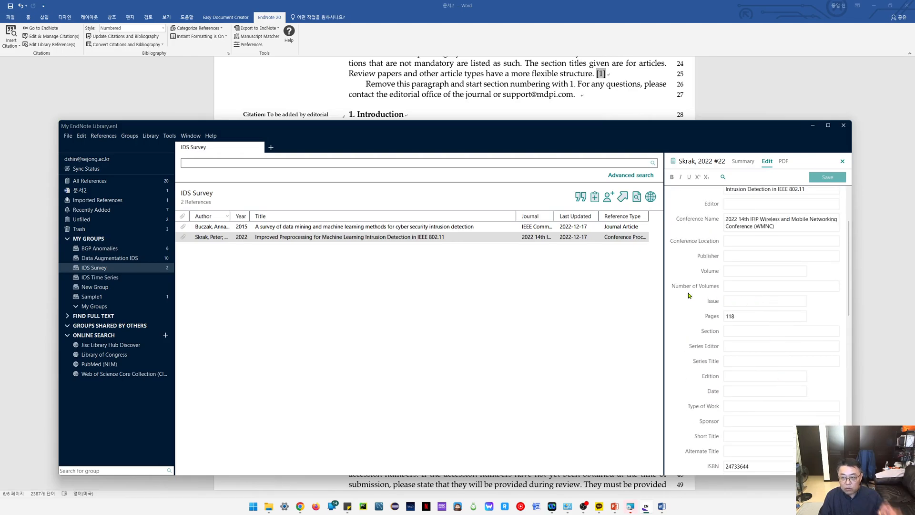
{"action": "left_click", "coordinate": [432, 96]}
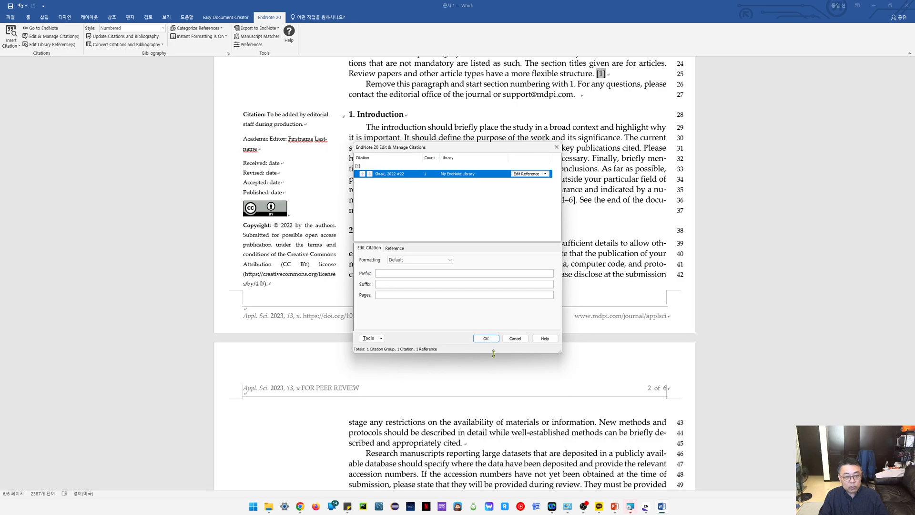
{"action": "left_click", "coordinate": [516, 338]}
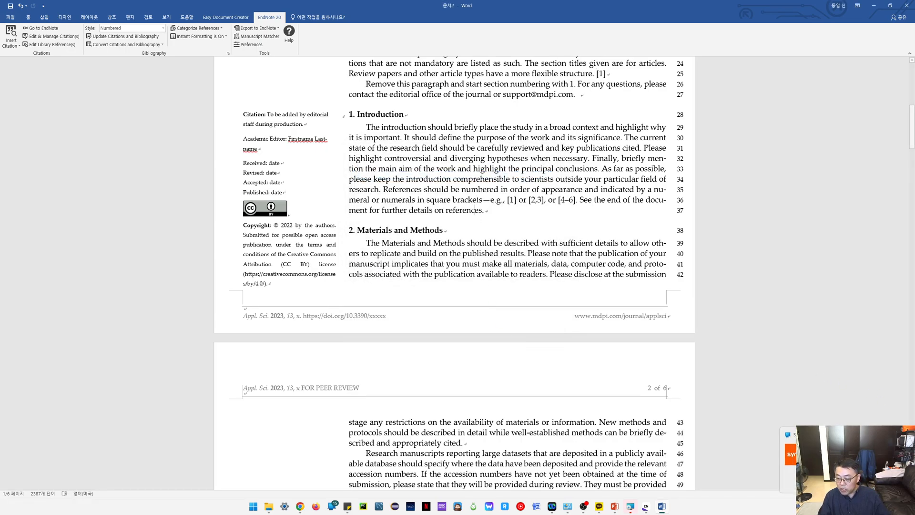
Compare the sample entries in the template's References section with the bibliography entry generated by EndNote on the last page
{"action": "scroll", "coordinate": [734, 422], "scroll_direction": "down", "scroll_amount": 1}
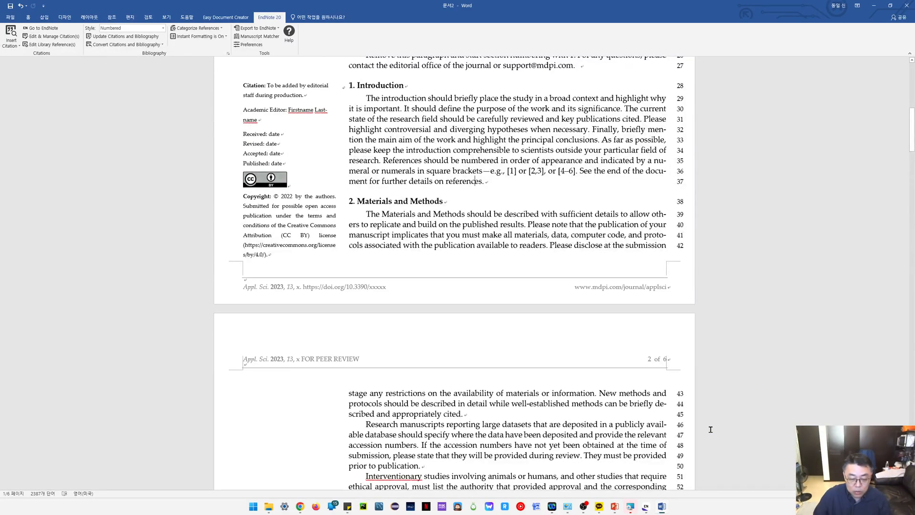
{"action": "scroll", "coordinate": [707, 430], "scroll_direction": "down", "scroll_amount": 5}
{"action": "scroll", "coordinate": [691, 431], "scroll_direction": "down", "scroll_amount": 15}
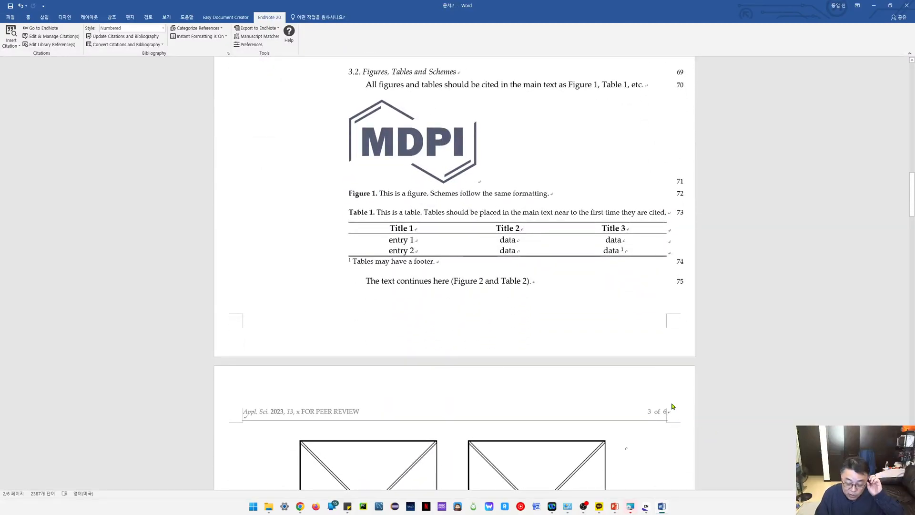
{"action": "scroll", "coordinate": [678, 422], "scroll_direction": "down", "scroll_amount": 10}
{"action": "scroll", "coordinate": [586, 328], "scroll_direction": "down", "scroll_amount": 13}
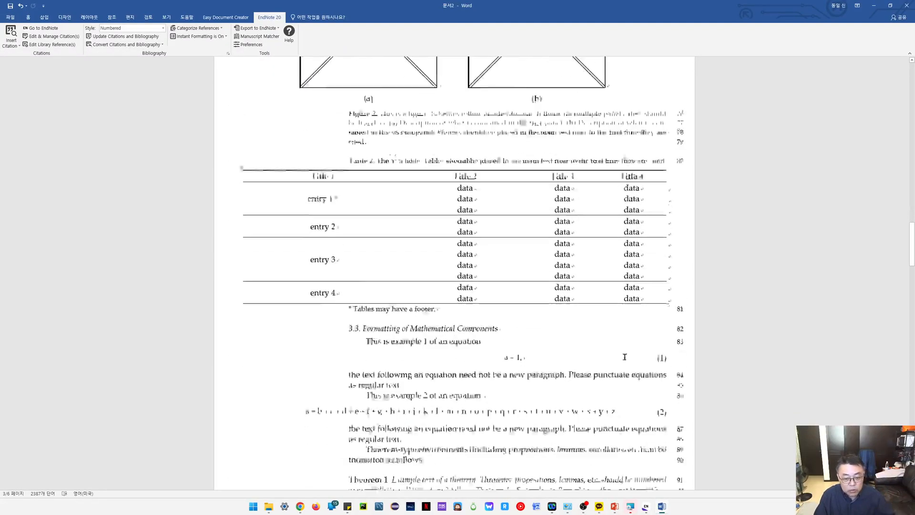
{"action": "scroll", "coordinate": [610, 378], "scroll_direction": "down", "scroll_amount": 20}
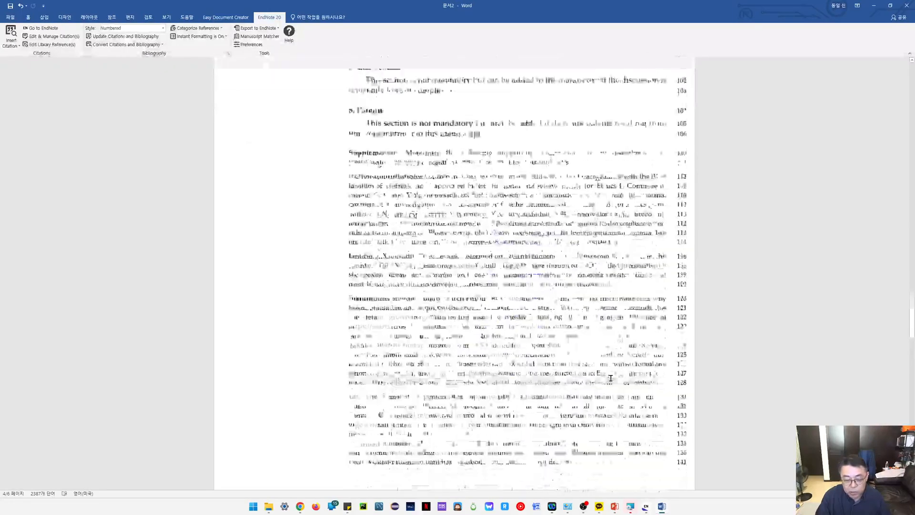
{"action": "scroll", "coordinate": [481, 326], "scroll_direction": "up", "scroll_amount": 6}
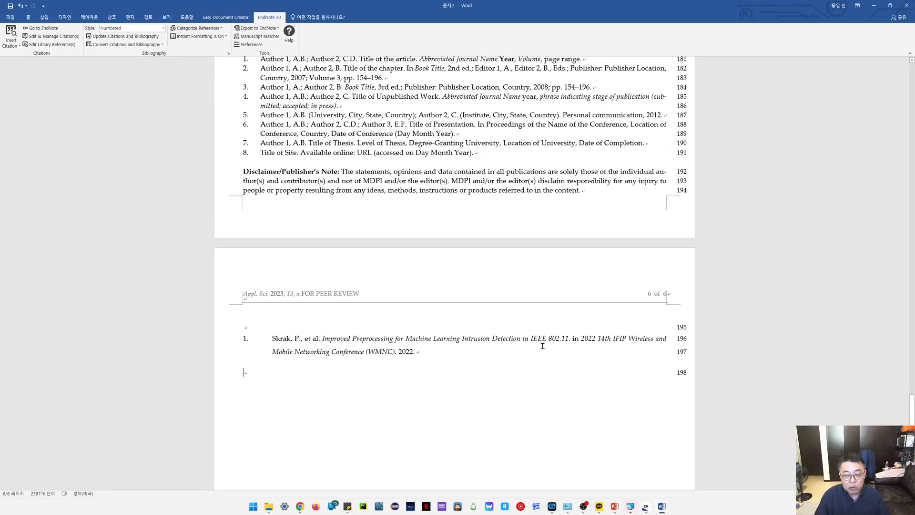
{"action": "scroll", "coordinate": [542, 343], "scroll_direction": "up", "scroll_amount": 4}
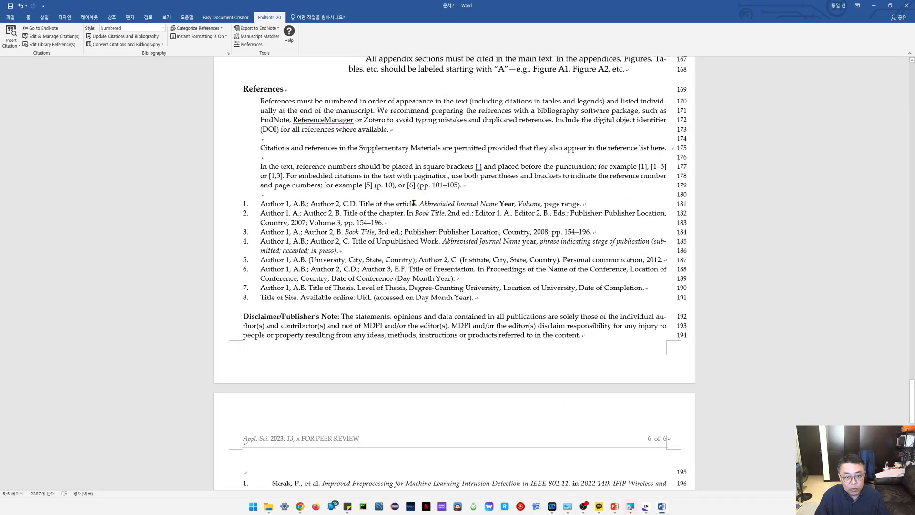
{"action": "left_click", "coordinate": [474, 232]}
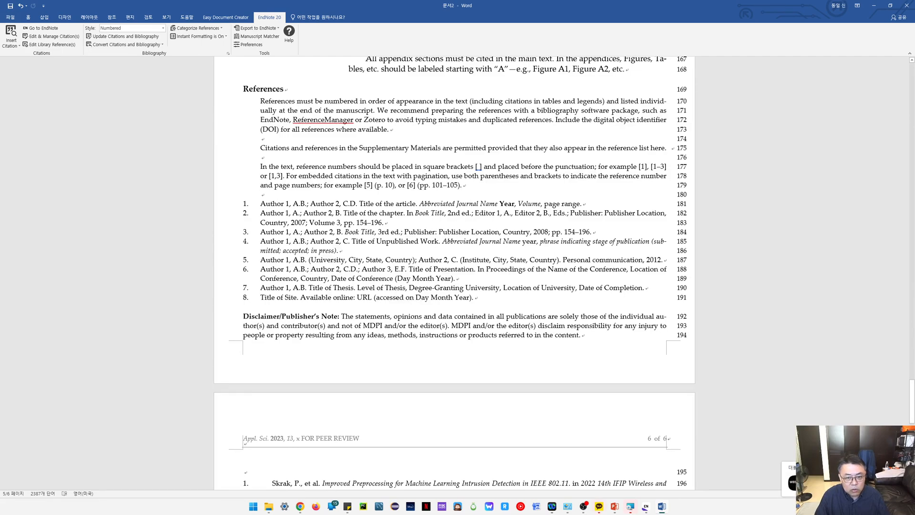
{"action": "left_click_drag", "start_coordinate": [499, 204], "coordinate": [376, 204]}
{"action": "scroll", "coordinate": [537, 405], "scroll_direction": "down", "scroll_amount": 3}
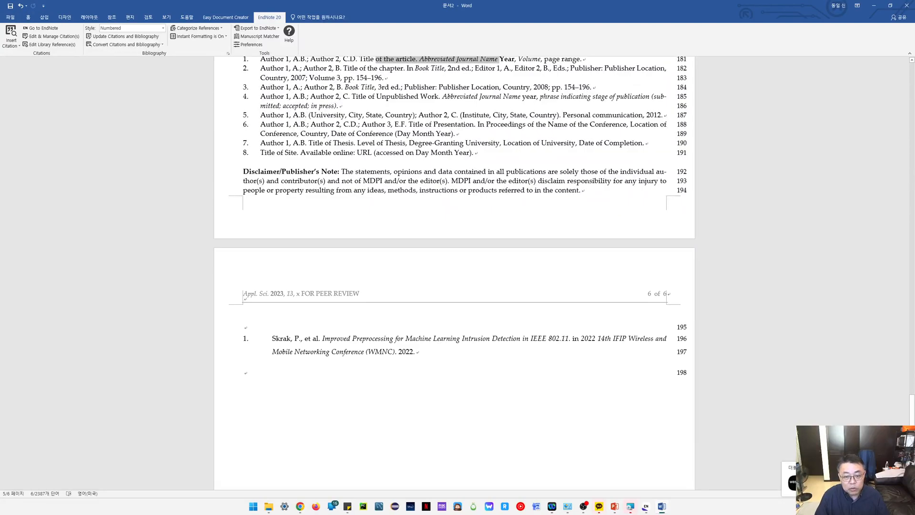
{"action": "left_click", "coordinate": [430, 351]}
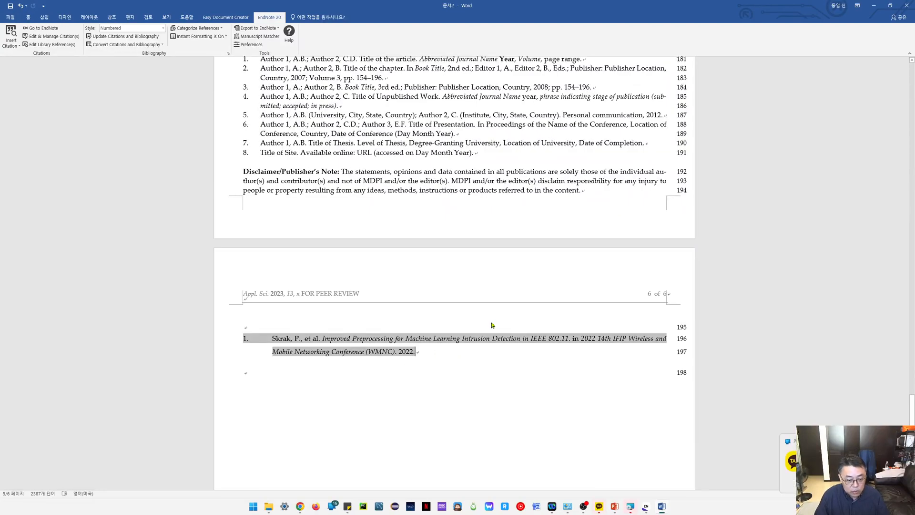
{"action": "left_click", "coordinate": [438, 394]}
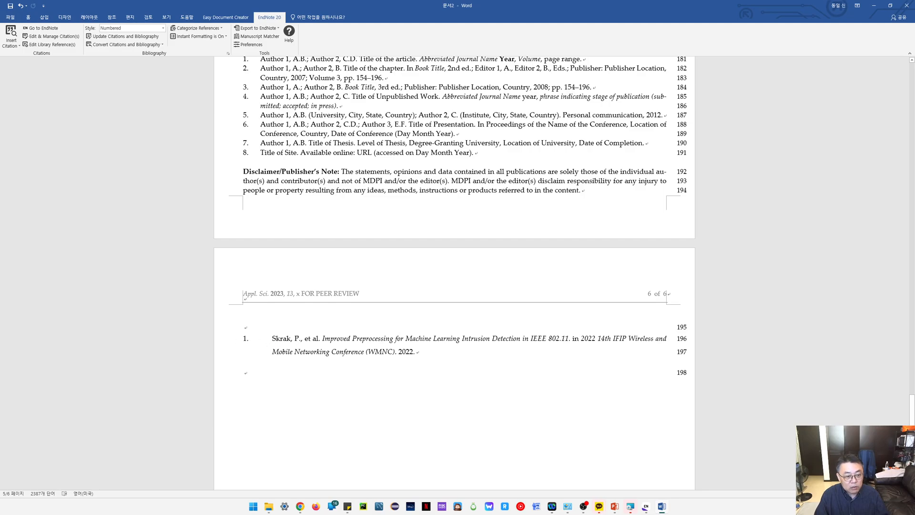
Minimize Word, switch to the PowerPoint presentation, and show slide 9, "주의사항", on syncing and groups
{"action": "left_click", "coordinate": [880, 7]}
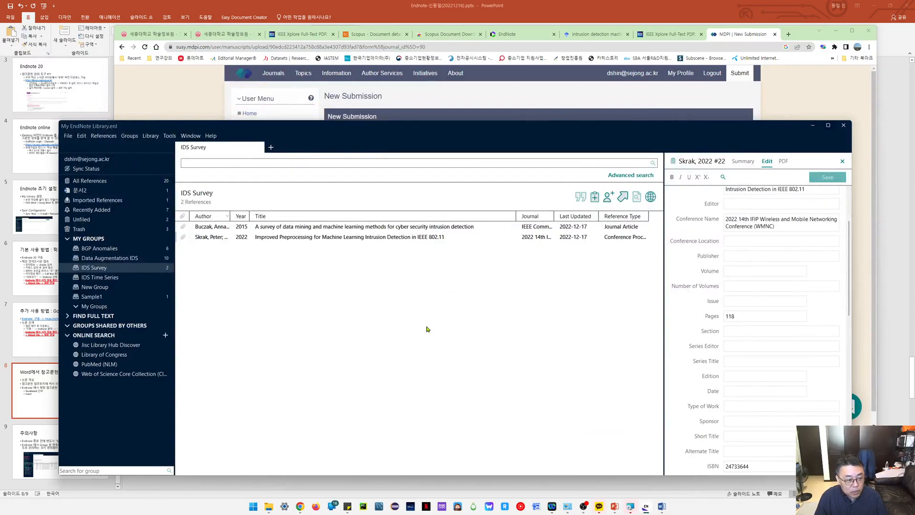
{"action": "left_click", "coordinate": [391, 9]}
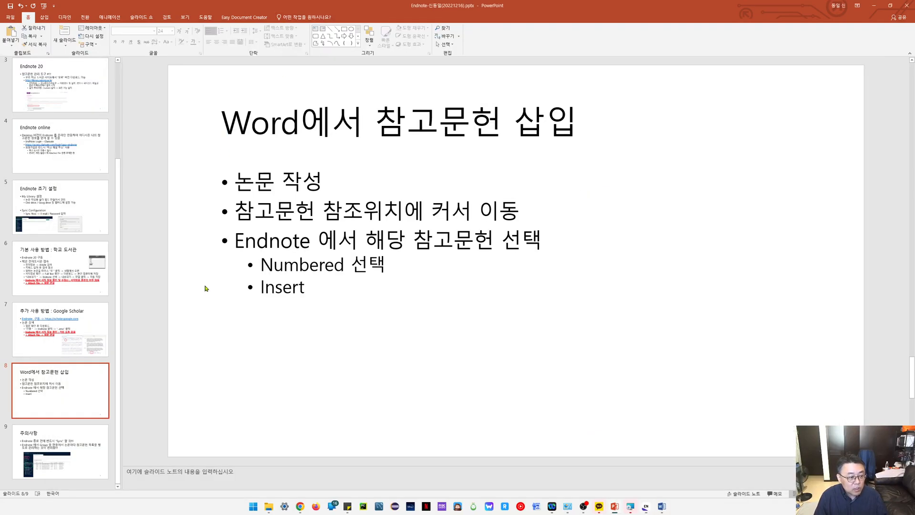
{"action": "left_click", "coordinate": [55, 457]}
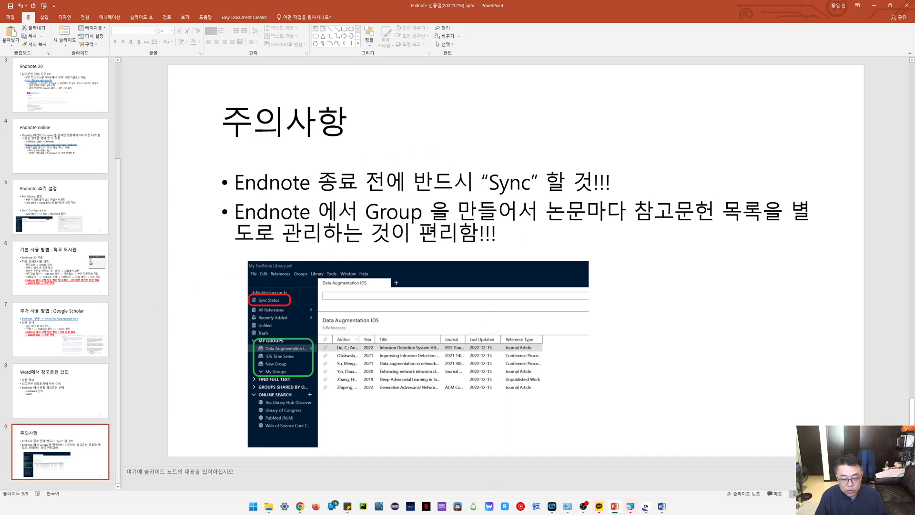
Bring up the EndNote library, switch to the EndNote online page in Chrome, and reload it to check the synced groups
{"action": "left_click", "coordinate": [642, 508]}
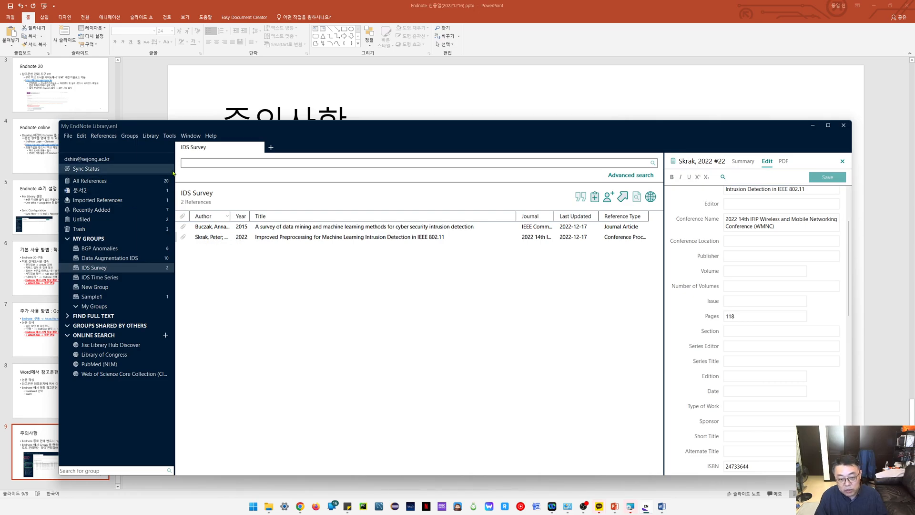
{"action": "left_click", "coordinate": [300, 507]}
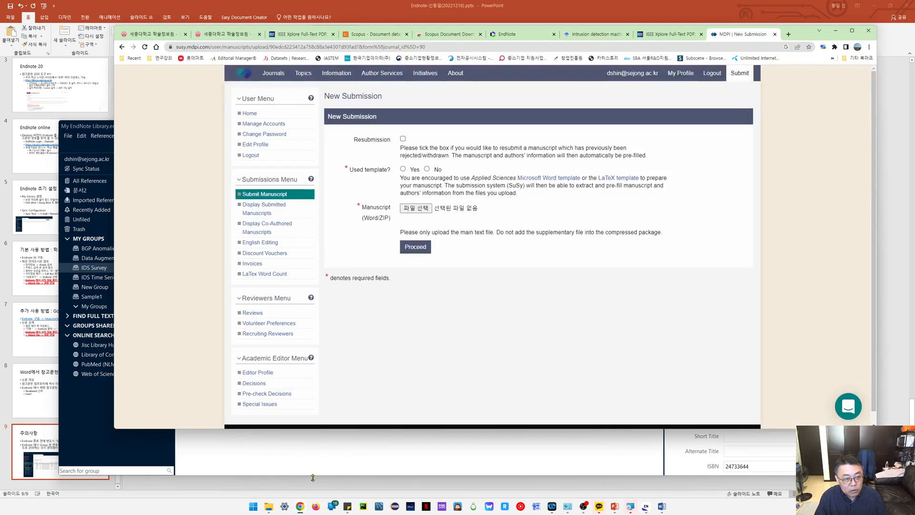
{"action": "left_click", "coordinate": [518, 35]}
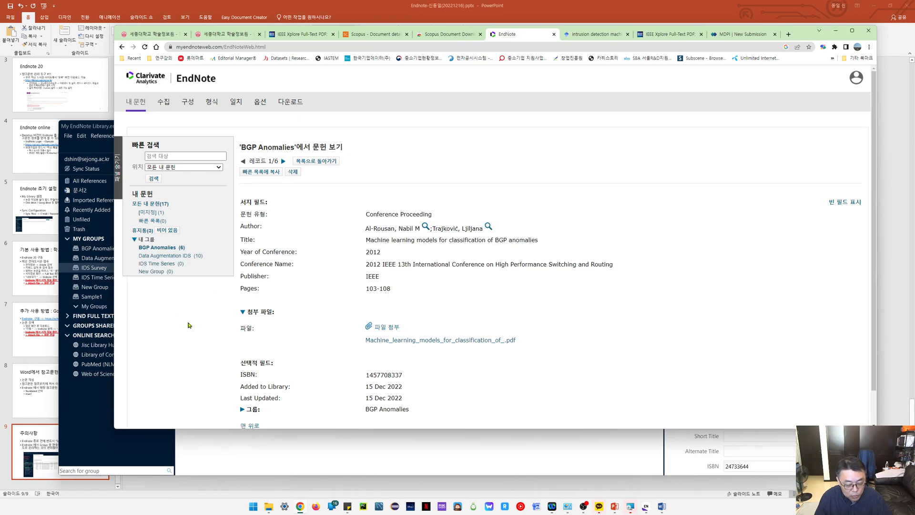
{"action": "key", "text": "F5"}
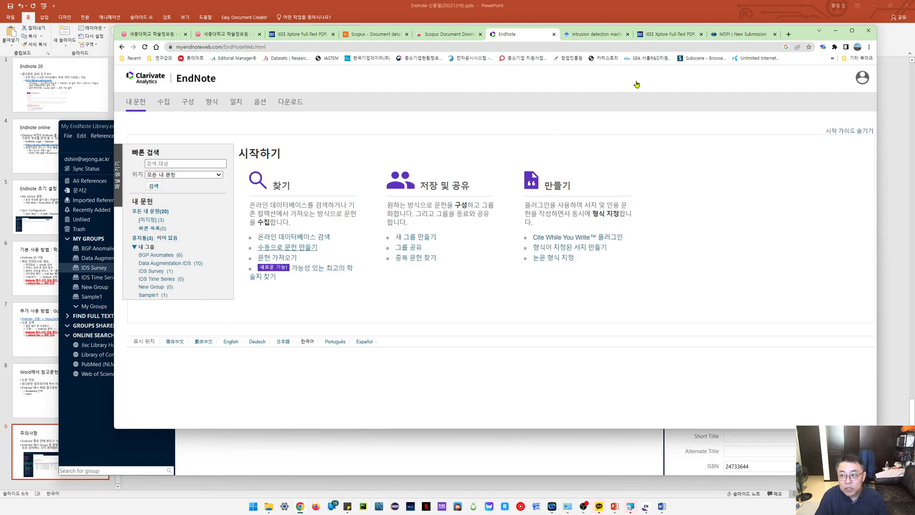
Compare the groups on the EndNote online page with those in the desktop EndNote library, minimizing the library at the end
{"action": "left_click_drag", "start_coordinate": [807, 32], "coordinate": [799, 15]}
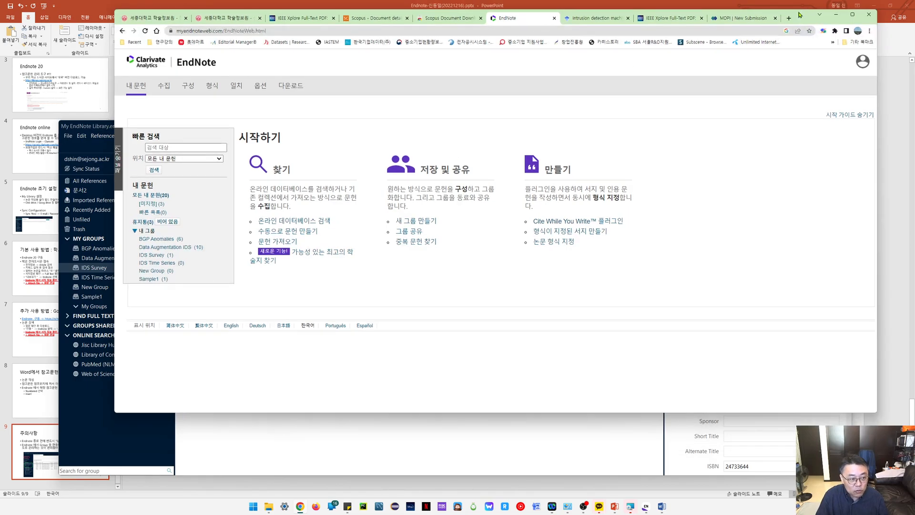
{"action": "left_click", "coordinate": [298, 421]}
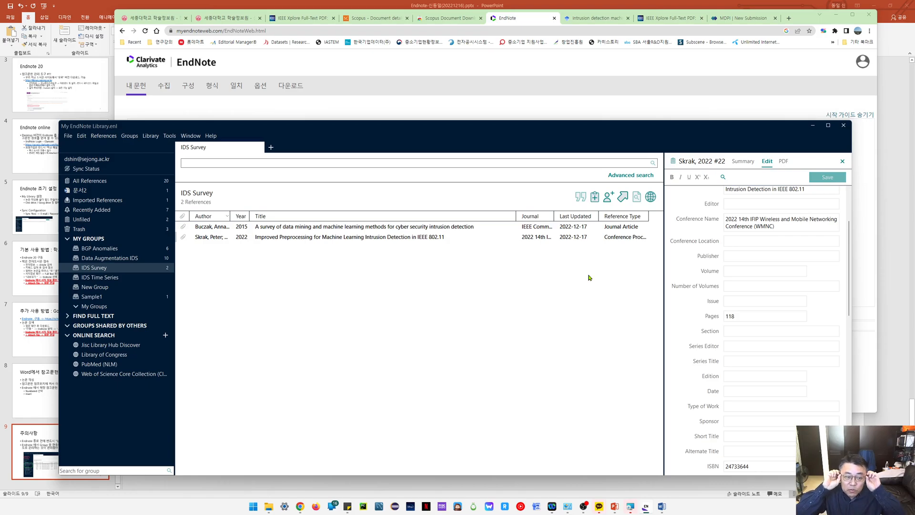
{"action": "left_click", "coordinate": [813, 125]}
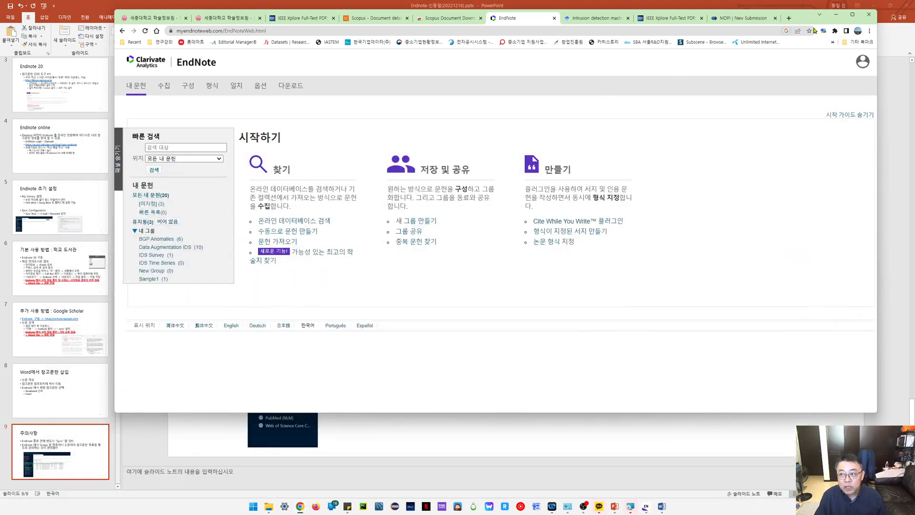
{"action": "left_click_drag", "start_coordinate": [811, 20], "coordinate": [807, 47]}
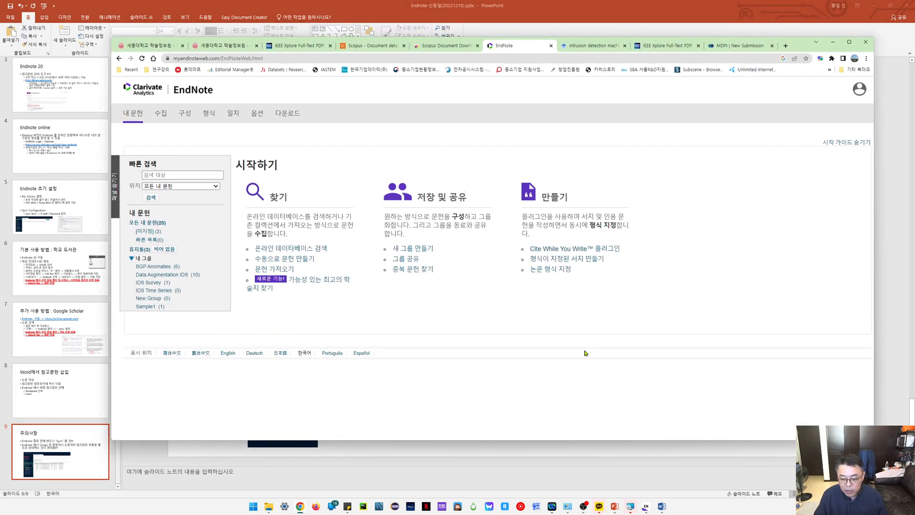
Select the reference "Improved Preprocessing for Machine Learning Intrusion Detection in IEEE 802.11" in EndNote and launch 한글 2020 with a blank document
{"action": "left_click", "coordinate": [646, 506]}
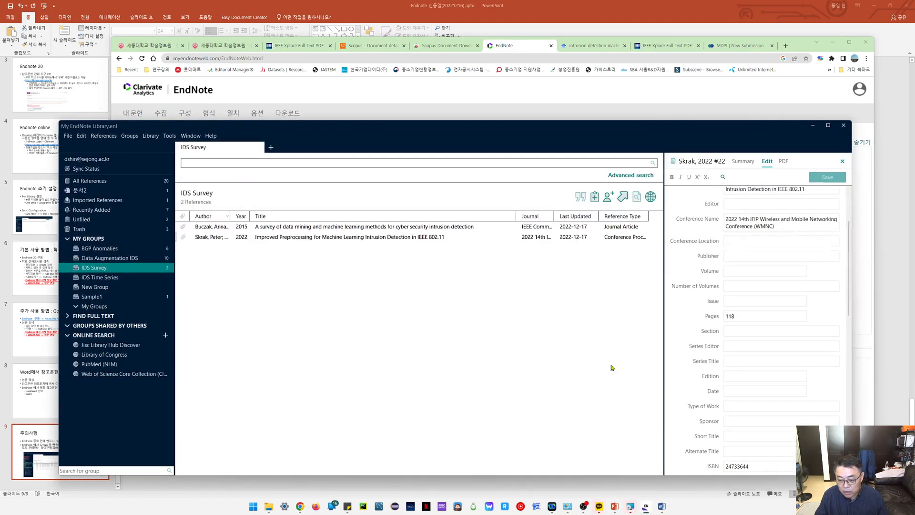
{"action": "left_click", "coordinate": [347, 240]}
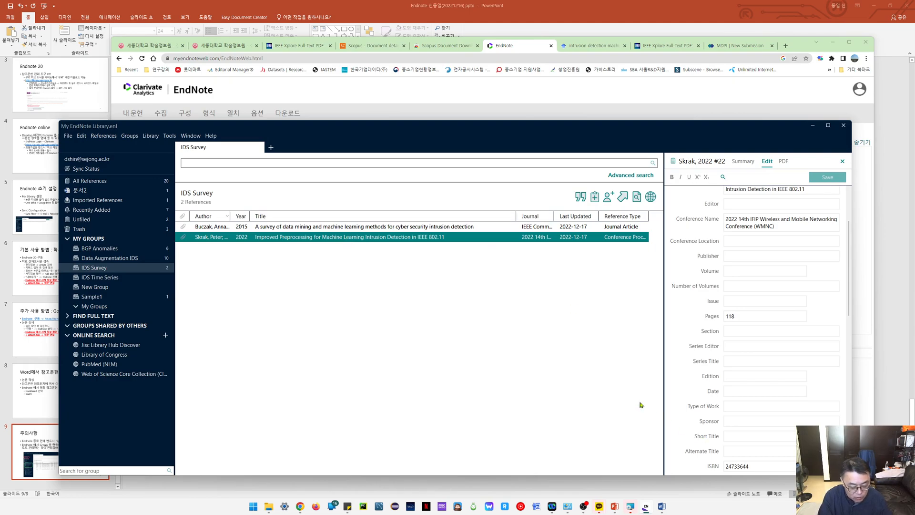
{"action": "key", "text": "super"}
{"action": "type", "text": "한글"}
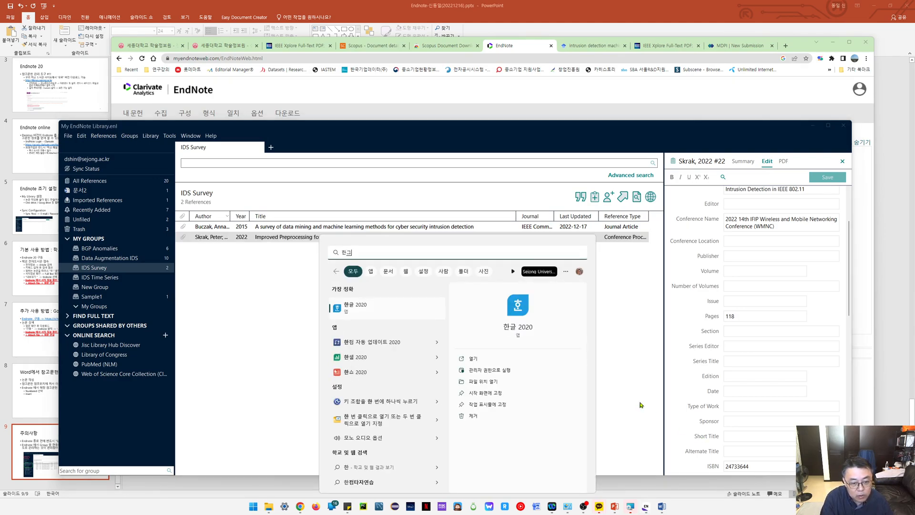
{"action": "key", "text": "Return"}
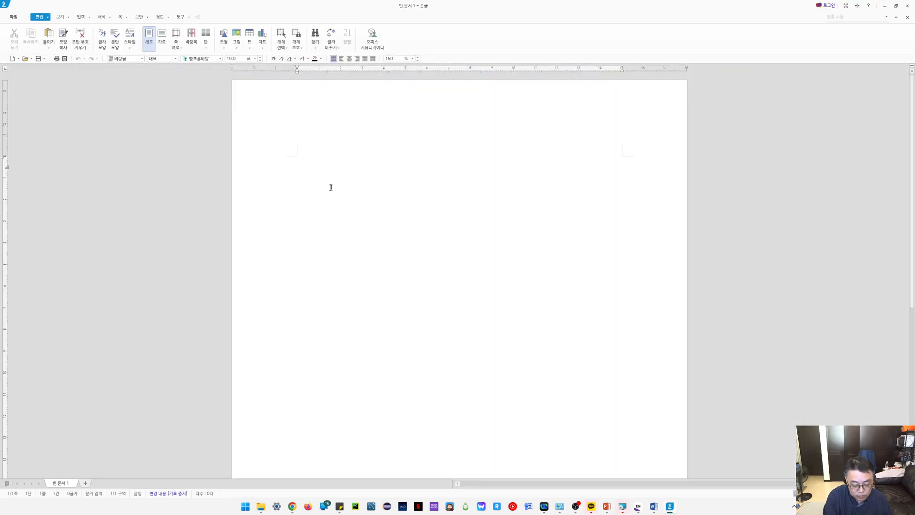
Write the sentence "샘플 한글 논문입니다." in the blank document
{"action": "type", "text": "손"}
{"action": "key", "text": "BackSpace"}
{"action": "key", "text": "BackSpace"}
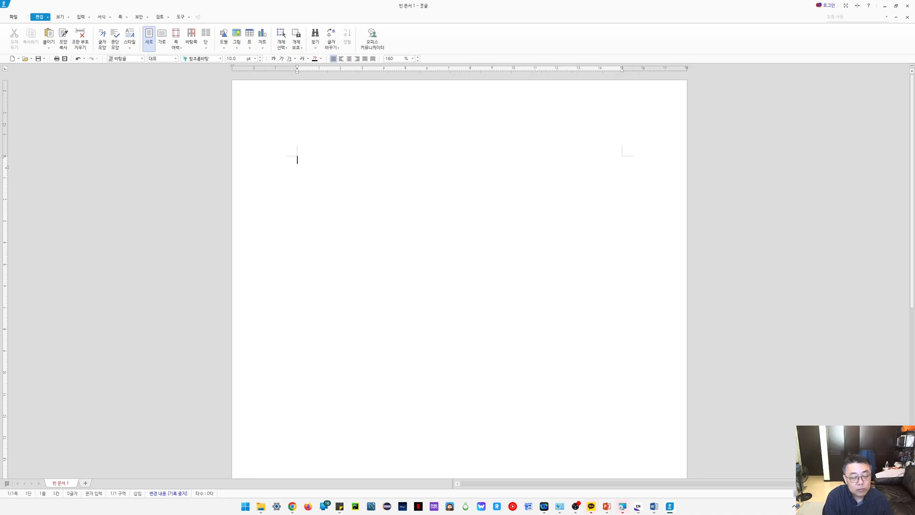
{"action": "type", "text": "th샘ㅍ"}
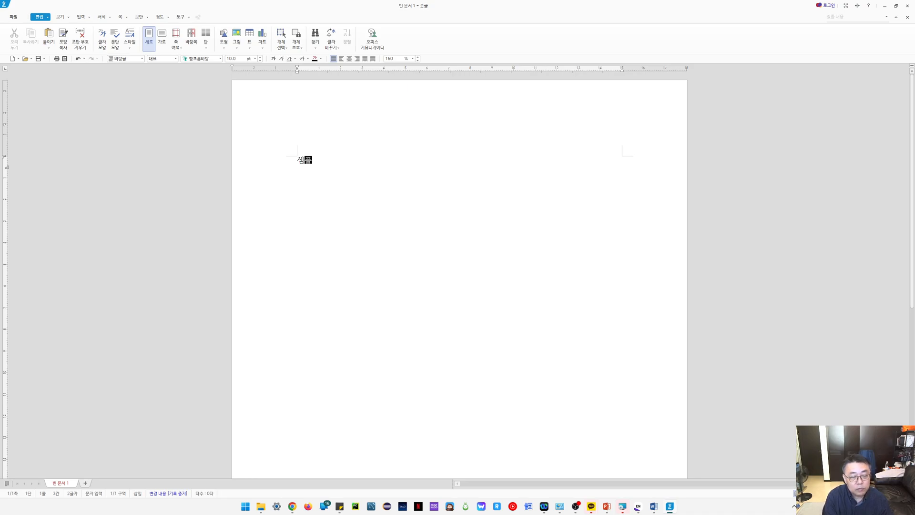
{"action": "type", "text": " 한글 "}
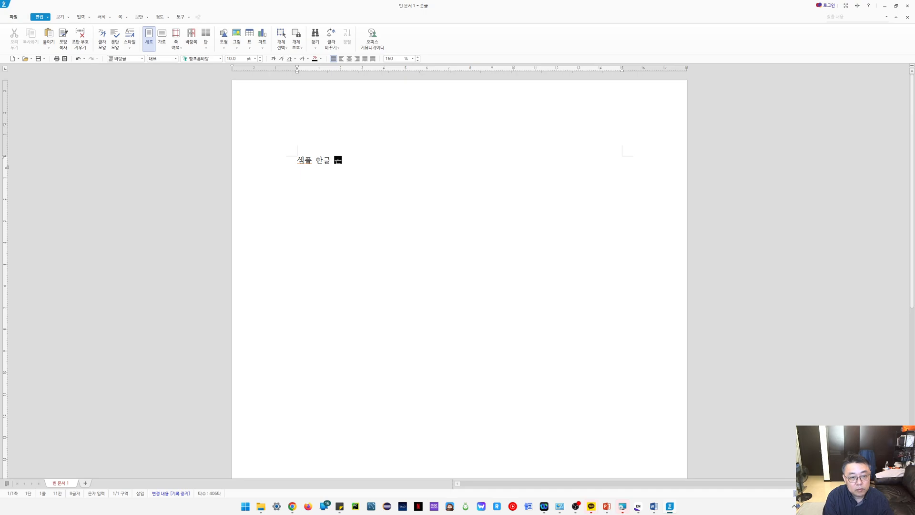
{"action": "type", "text": "논문 입"}
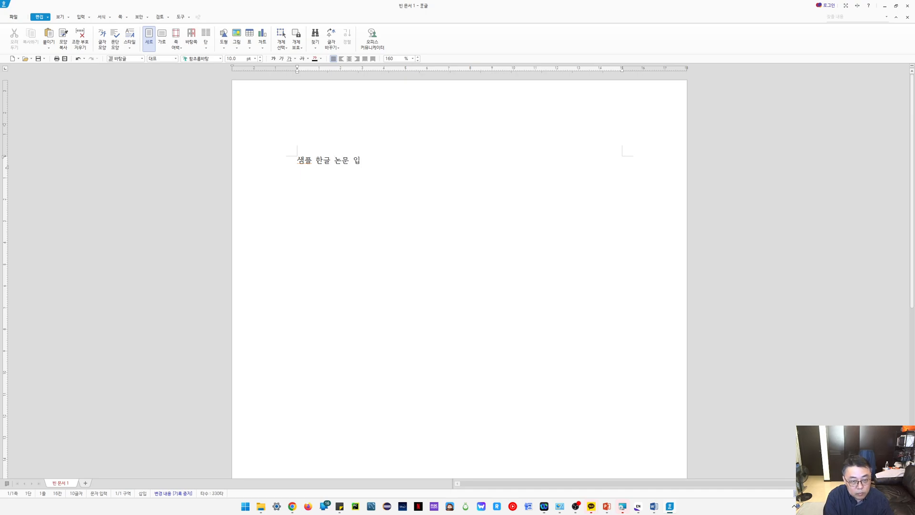
{"action": "type", "text": "니다."}
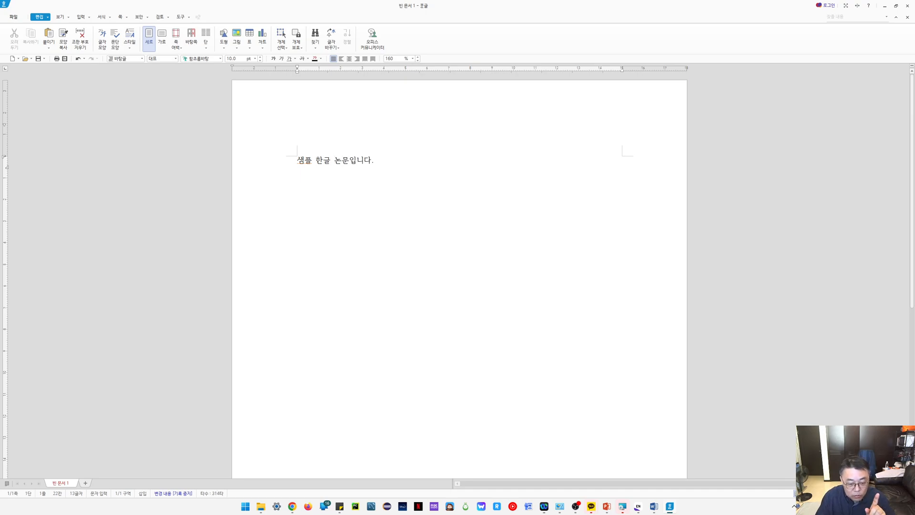
Show the selected reference's summary in EndNote and close the Word document 문서2 without saving it
{"action": "left_click", "coordinate": [642, 509]}
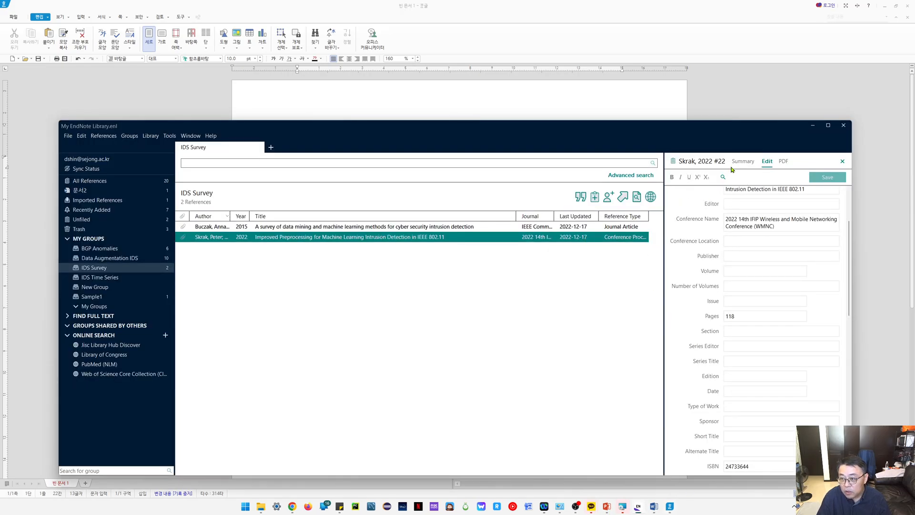
{"action": "left_click", "coordinate": [738, 163]}
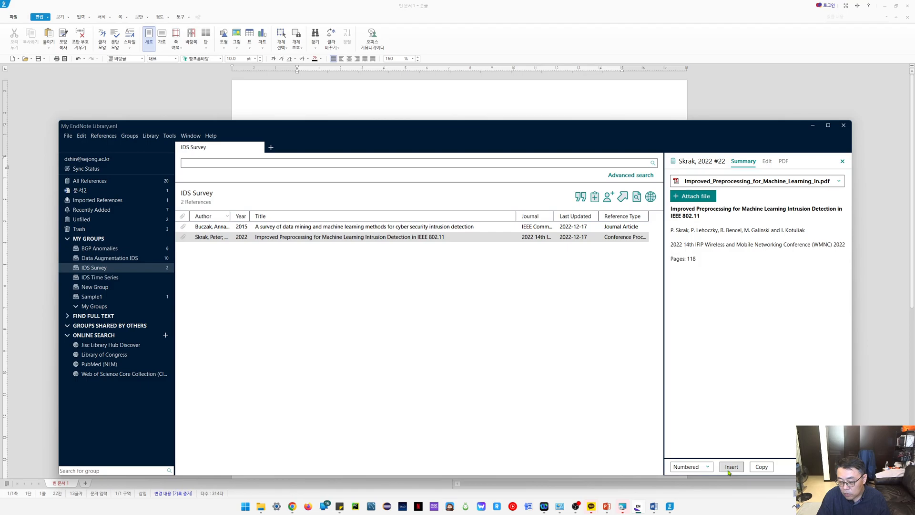
{"action": "left_click", "coordinate": [655, 506]}
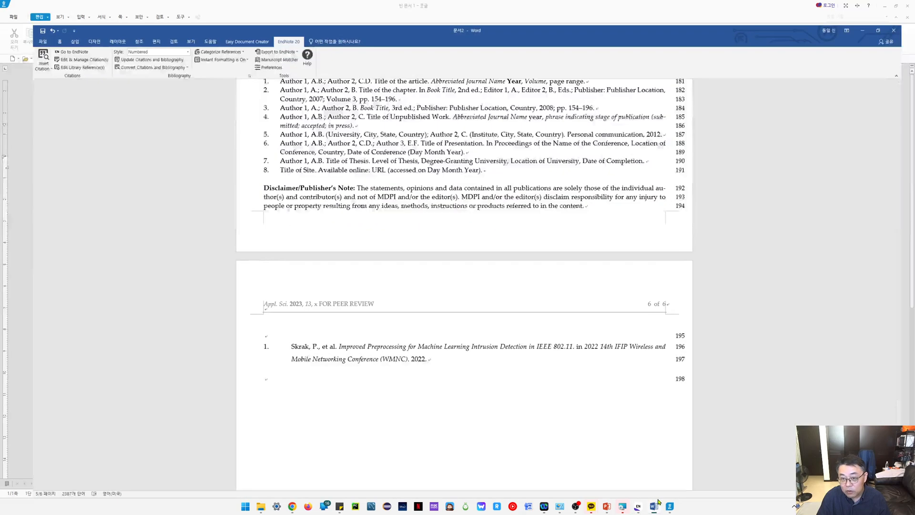
{"action": "left_click", "coordinate": [907, 7]}
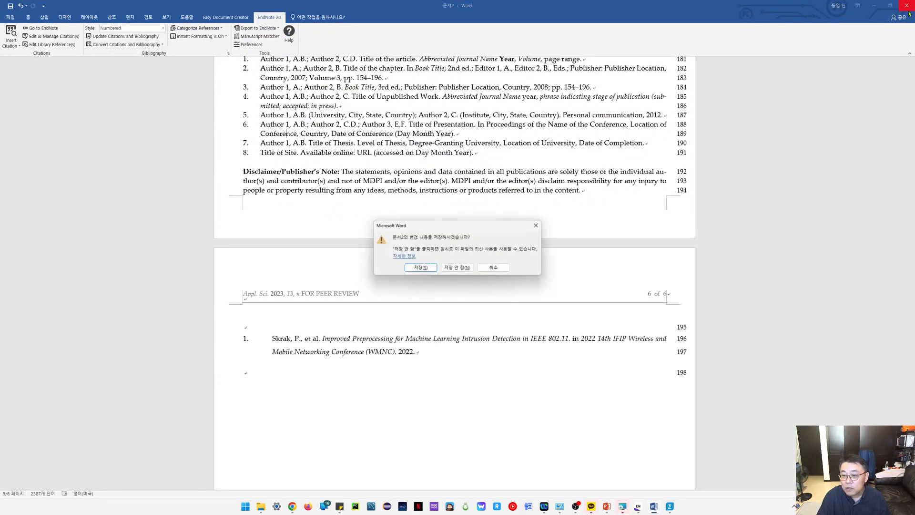
{"action": "left_click", "coordinate": [455, 266]}
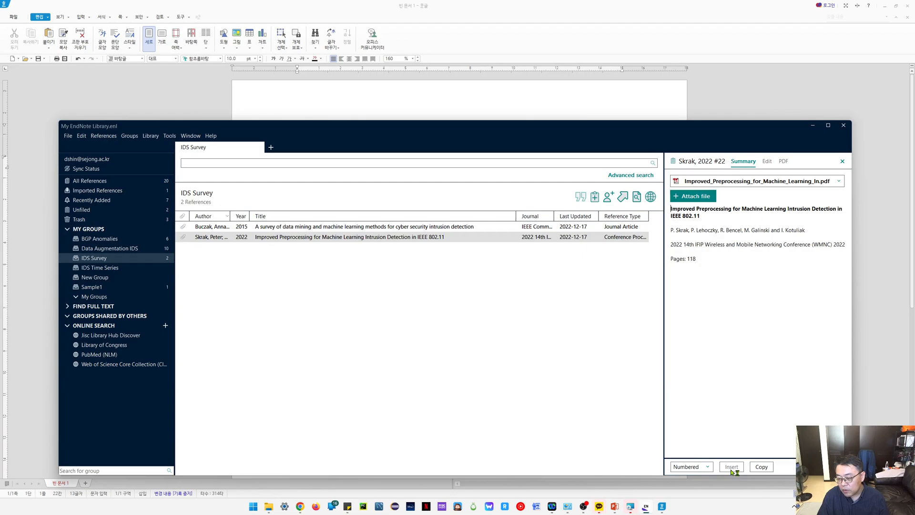
Copy the reference from EndNote in Numbered style, add "[1]" after the sentence in 한글, and paste the reference two lines below
{"action": "left_click", "coordinate": [761, 468]}
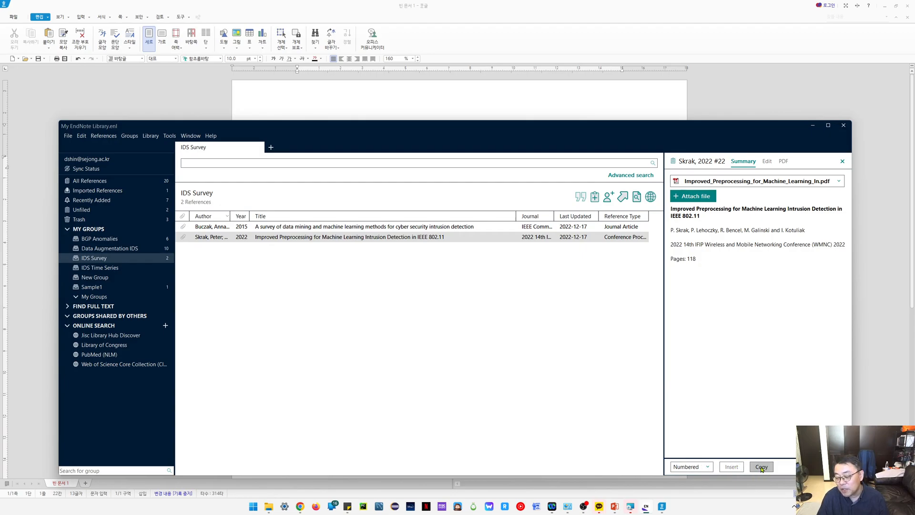
{"action": "left_click", "coordinate": [400, 89]}
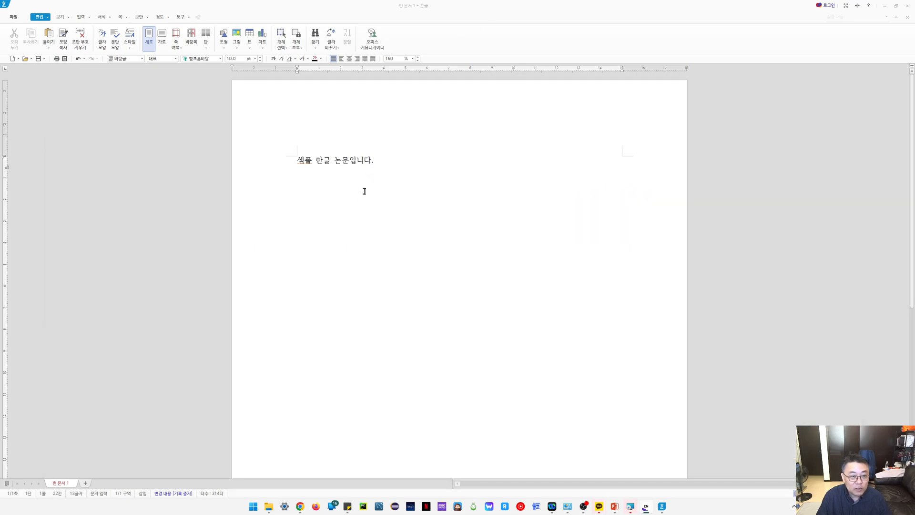
{"action": "left_click", "coordinate": [413, 164]}
{"action": "type", "text": "[1]"}
{"action": "key", "text": "Return"}
{"action": "key", "text": "Return"}
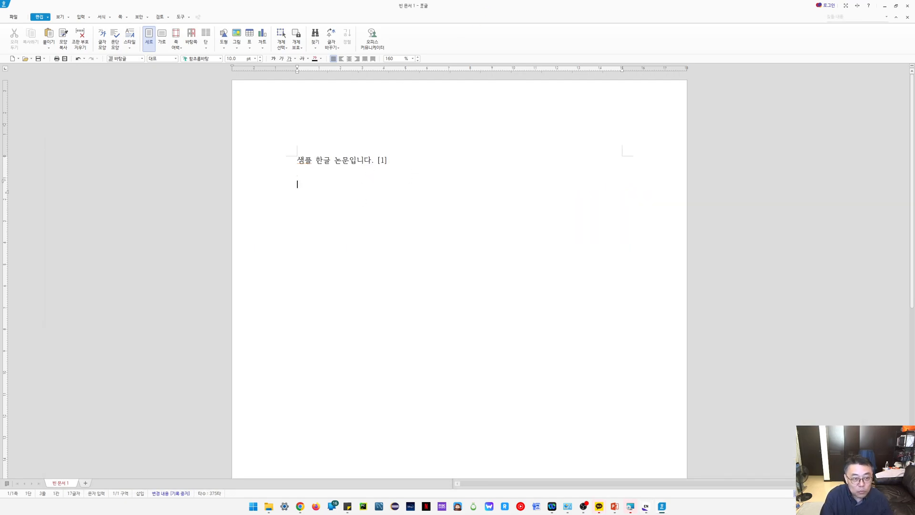
{"action": "key", "text": "ctrl+v"}
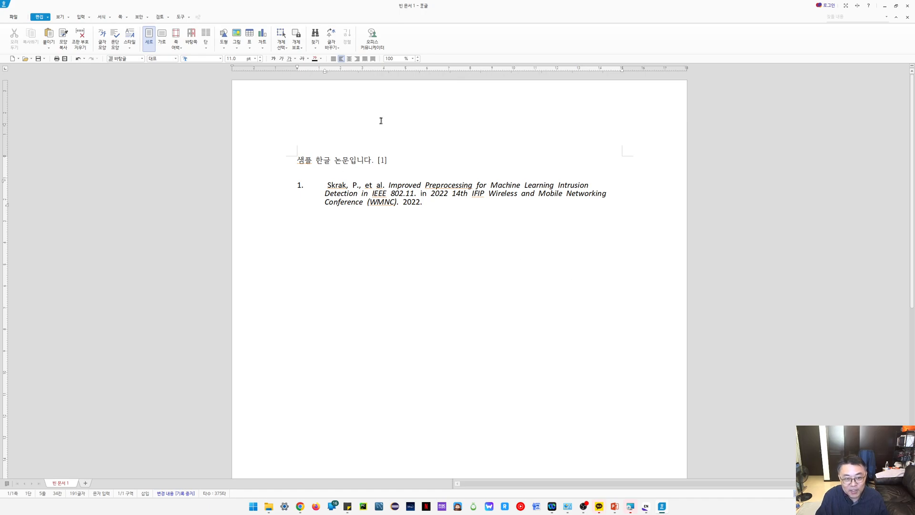
Insert blank space above the pasted reference entry and keep the entry numbered 1 to match the citation
{"action": "left_click", "coordinate": [386, 162]}
{"action": "left_click", "coordinate": [361, 210]}
{"action": "left_click", "coordinate": [384, 160]}
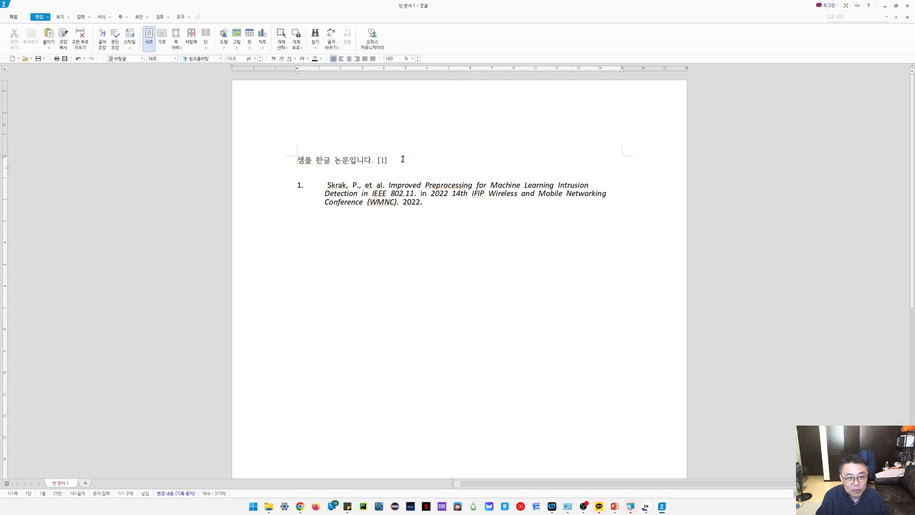
{"action": "left_click", "coordinate": [297, 185]}
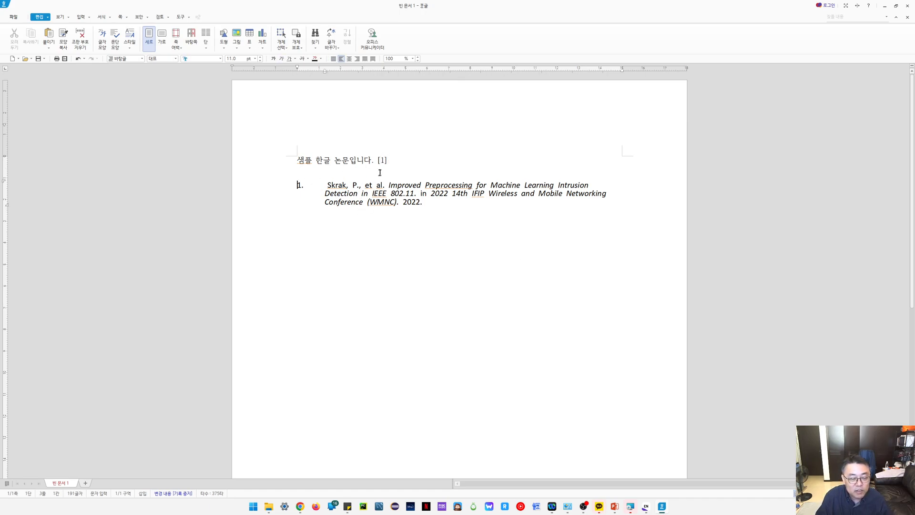
{"action": "key", "text": "Return"}
{"action": "key", "text": "Return"}
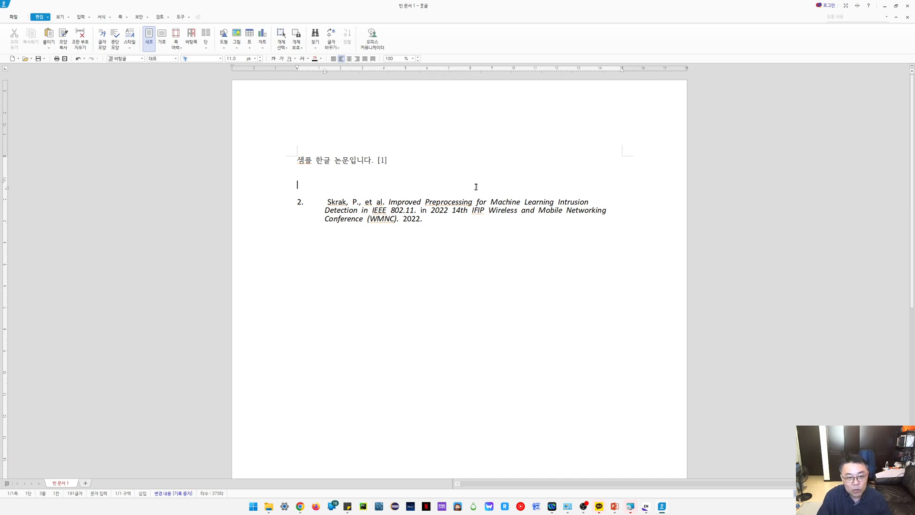
{"action": "key", "text": "Delete"}
{"action": "type", "text": "1"}
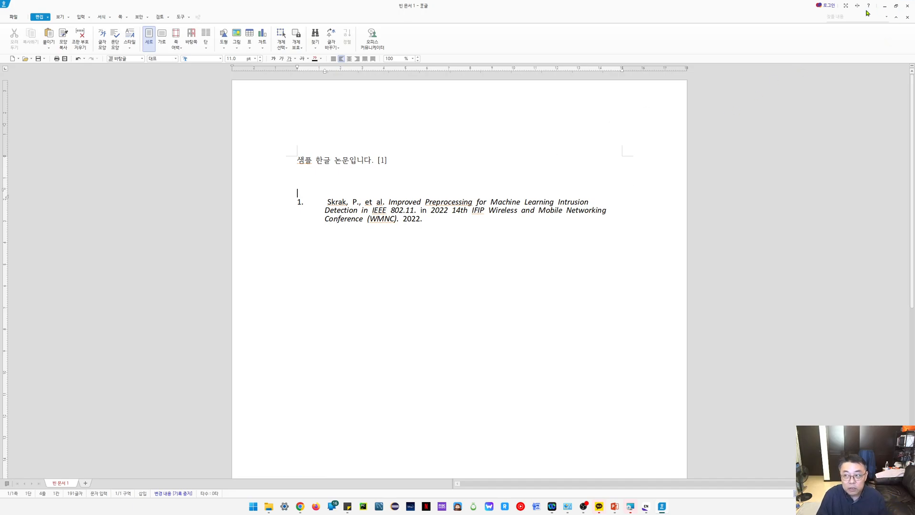
Minimize 한글, launch Word, and create a new blank document
{"action": "left_click", "coordinate": [885, 6]}
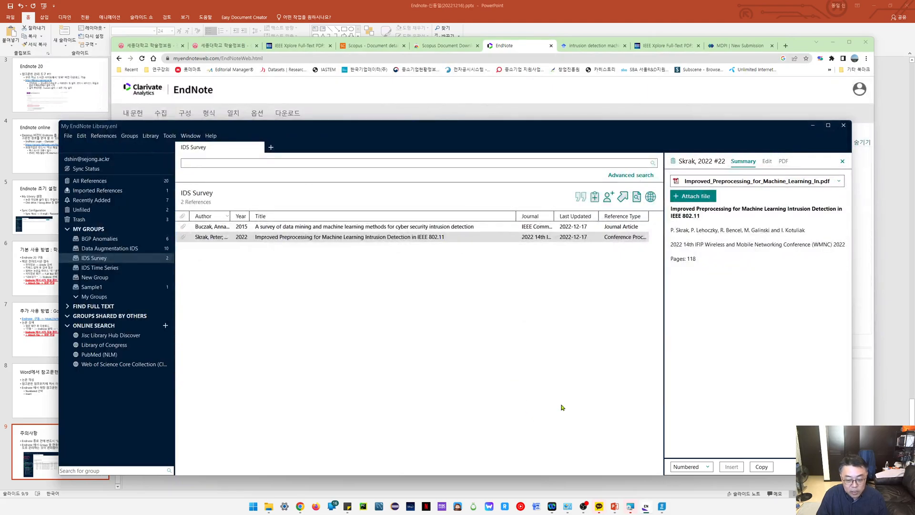
{"action": "key", "text": "super"}
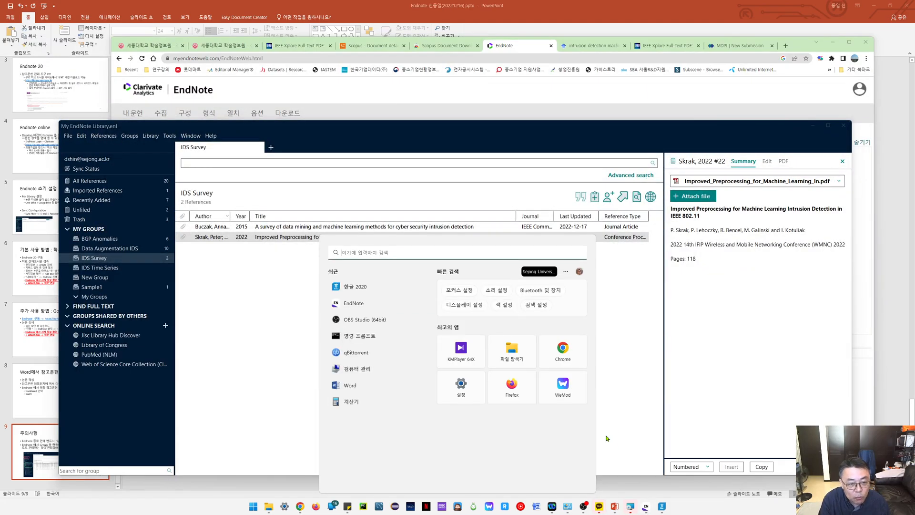
{"action": "type", "text": "잭"}
{"action": "key", "text": "BackSpace"}
{"action": "key", "text": "Hangul"}
{"action": "type", "text": "word"}
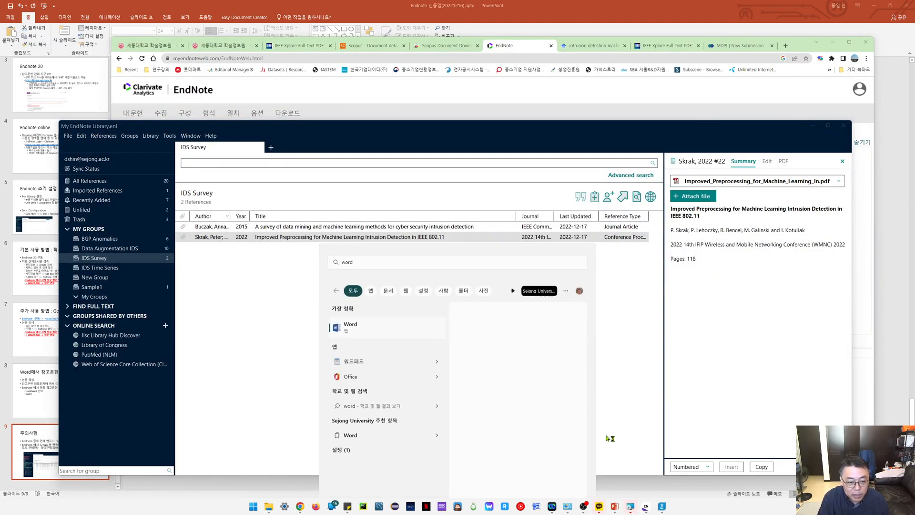
{"action": "key", "text": "Return"}
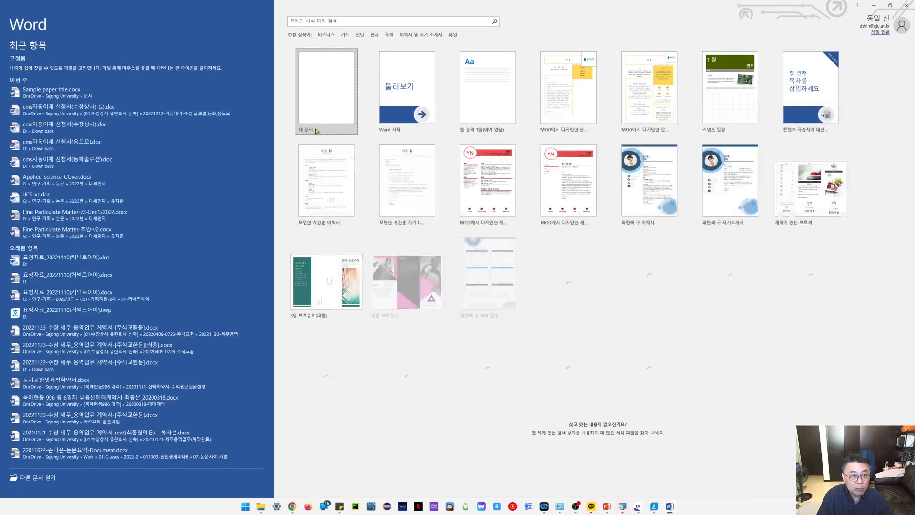
{"action": "left_click", "coordinate": [333, 112]}
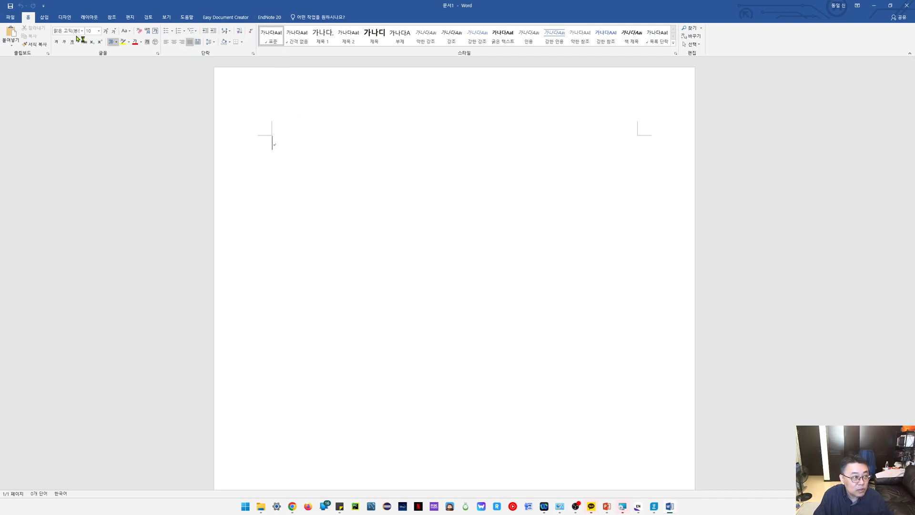
Examine the add-ins in Word Options, choose the disabled items (사용할 수 없는 항목) to manage, and close the dialog and Word
{"action": "left_click", "coordinate": [11, 18]}
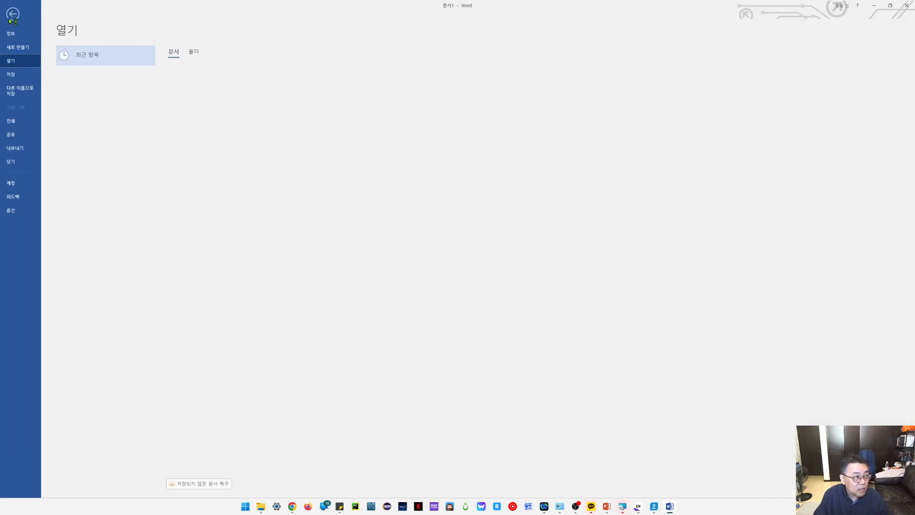
{"action": "left_click", "coordinate": [24, 211]}
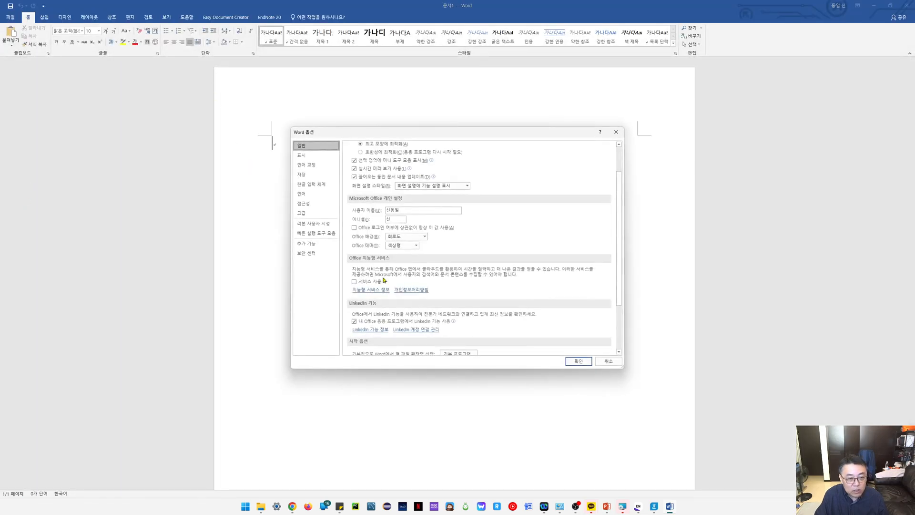
{"action": "left_click", "coordinate": [307, 244]}
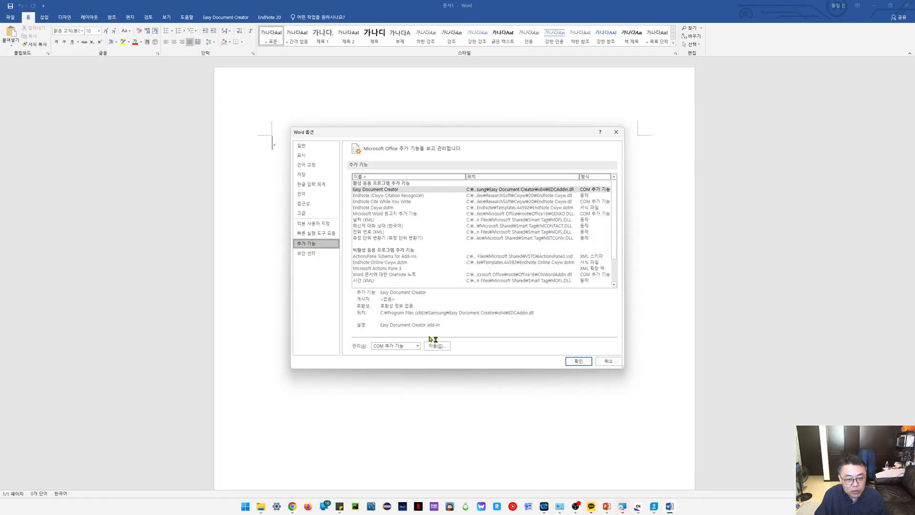
{"action": "left_click", "coordinate": [418, 347]}
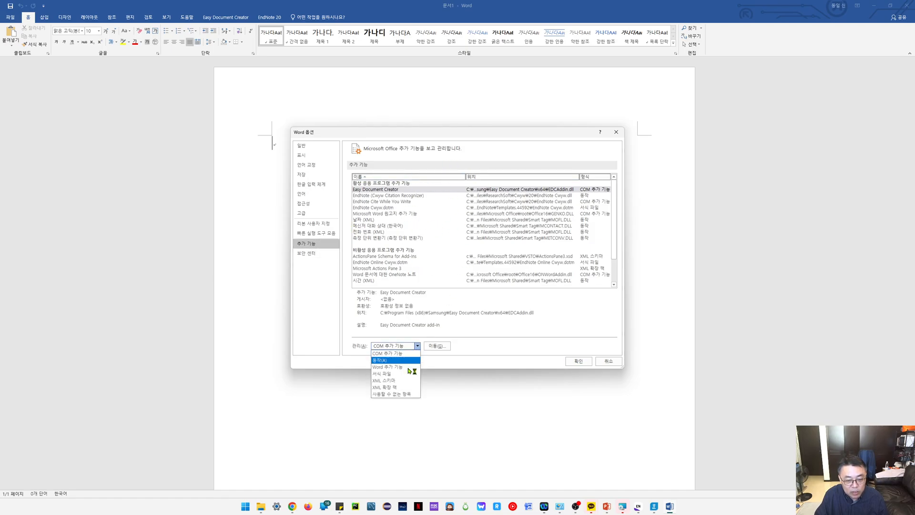
{"action": "left_click", "coordinate": [403, 394]}
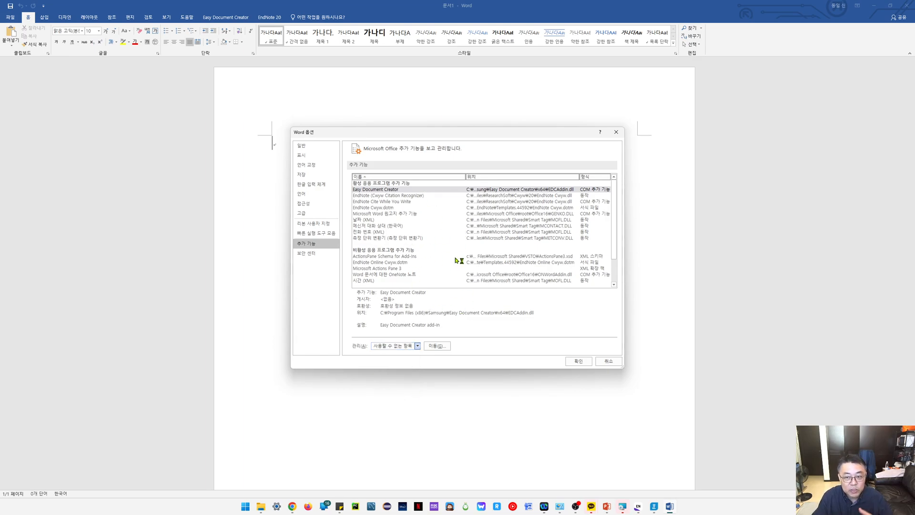
{"action": "left_click", "coordinate": [615, 133]}
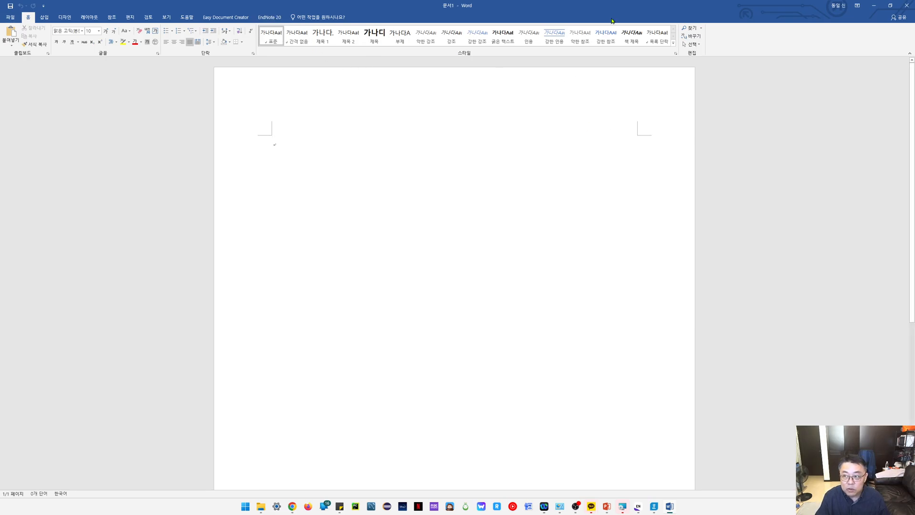
{"action": "left_click", "coordinate": [907, 5]}
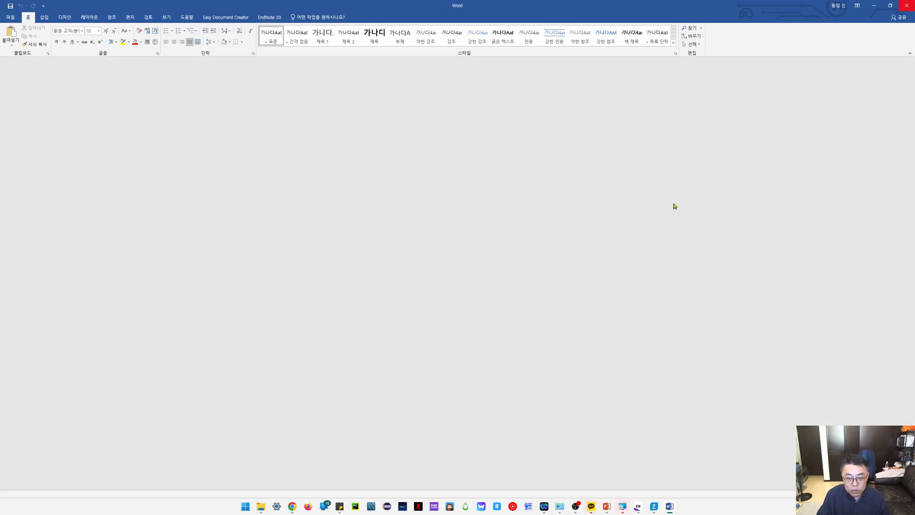